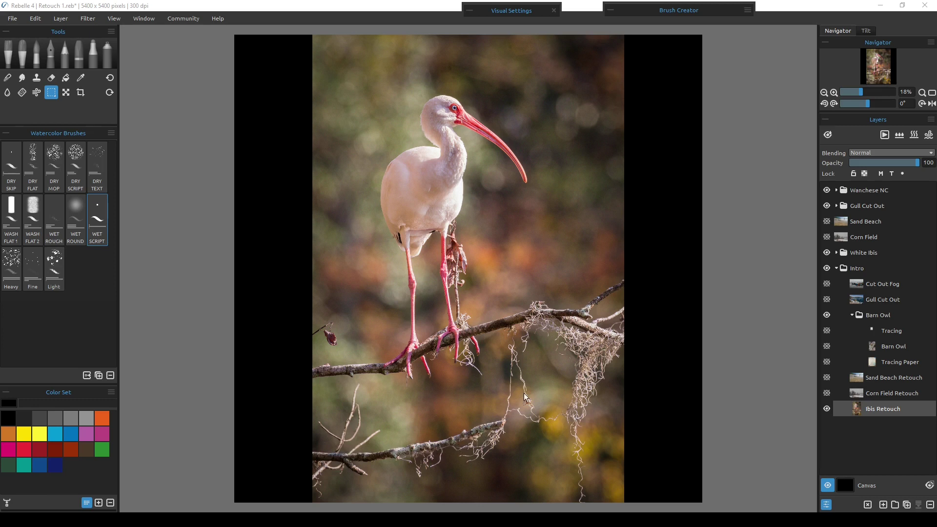
# Hide the Ibis Retouch layer and show the Corn Field Retouch layer instead, making it the active layer
pyautogui.click(827, 408)
pyautogui.click(827, 393)
pyautogui.click(874, 391)
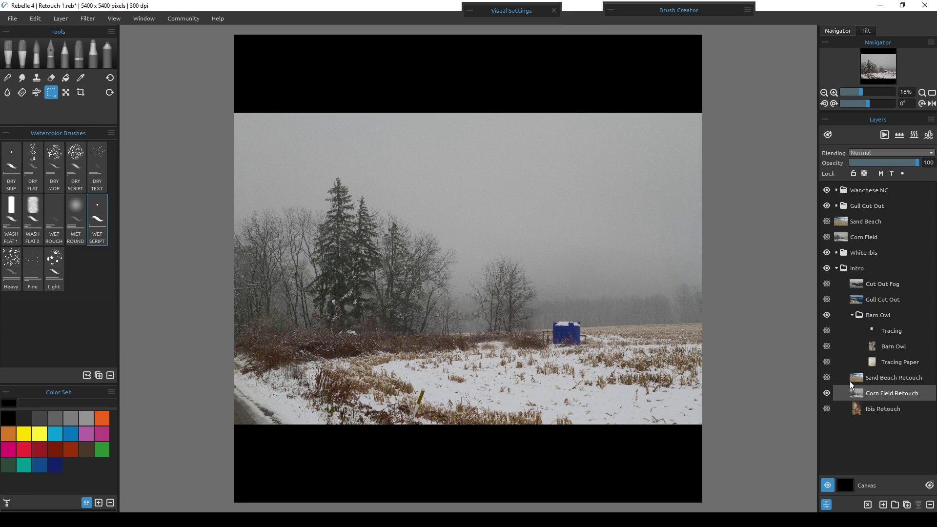
# Hide the Corn Field Retouch layer and show the Sand Beach Retouch layer as the active layer
pyautogui.click(827, 393)
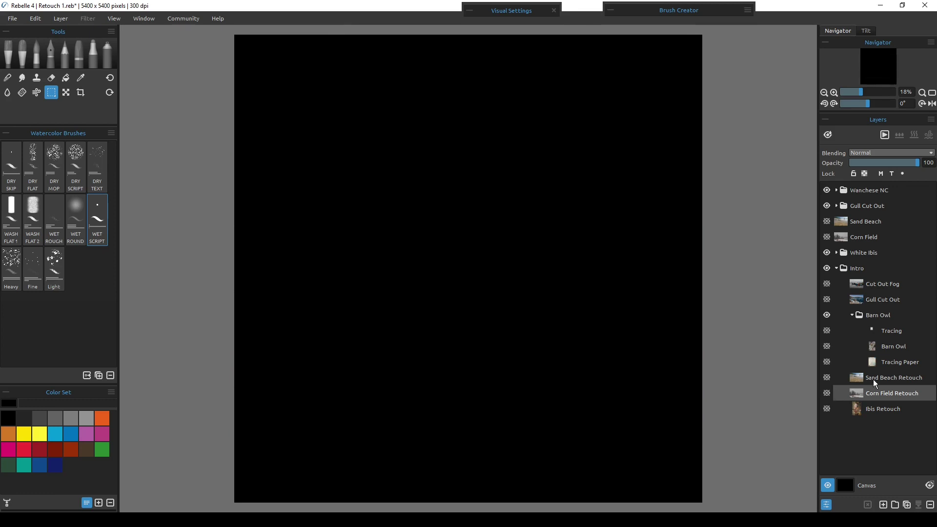
pyautogui.click(872, 379)
pyautogui.click(827, 378)
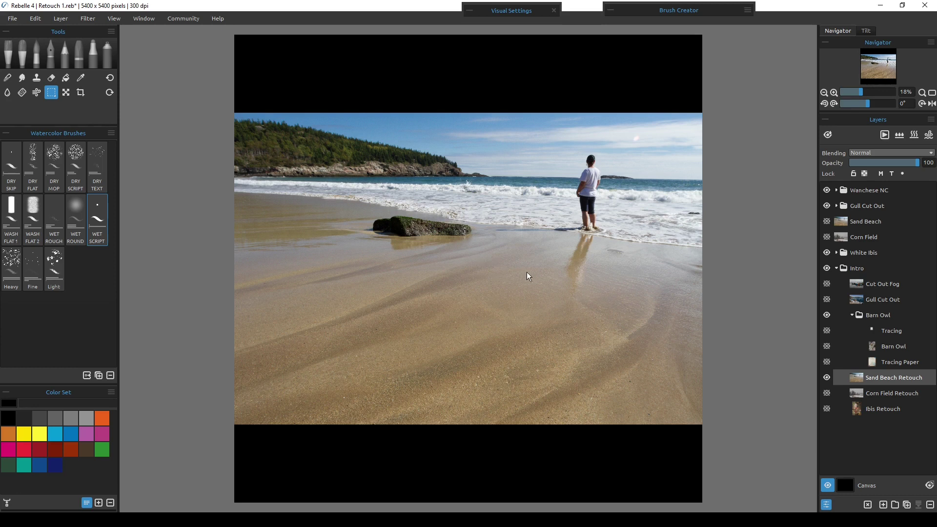
# Replace the visible Sand Beach Retouch layer with the Tracing Paper layer from the Barn Owl group
pyautogui.click(826, 378)
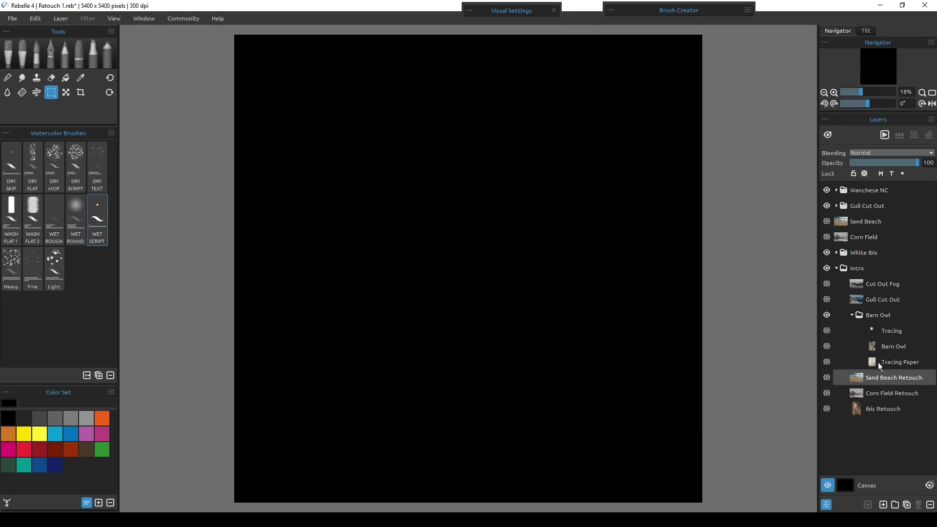
pyautogui.click(826, 361)
pyautogui.click(889, 362)
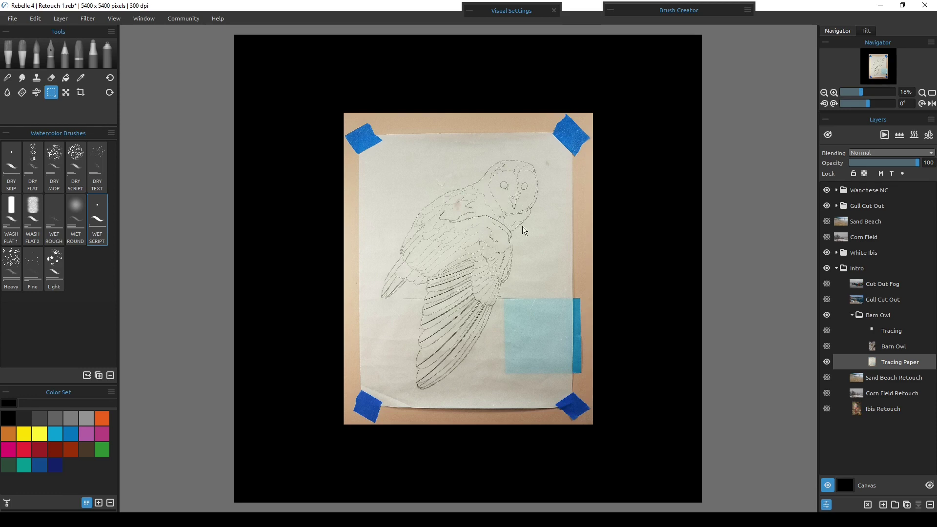
# Hide Tracing Paper, show the Barn Owl layer with the Tracing layer over it, and inspect the overlay's alignment up close
pyautogui.click(829, 362)
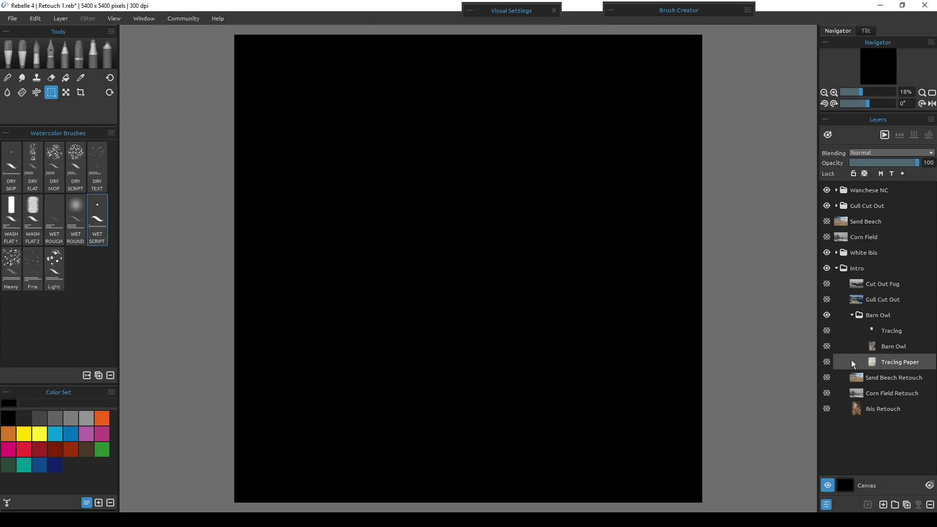
pyautogui.click(827, 346)
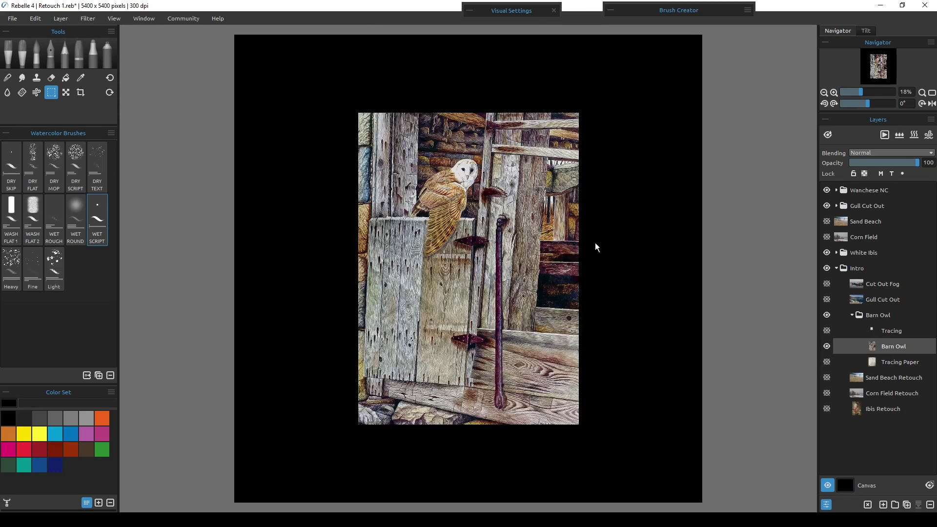
pyautogui.click(828, 331)
pyautogui.click(892, 328)
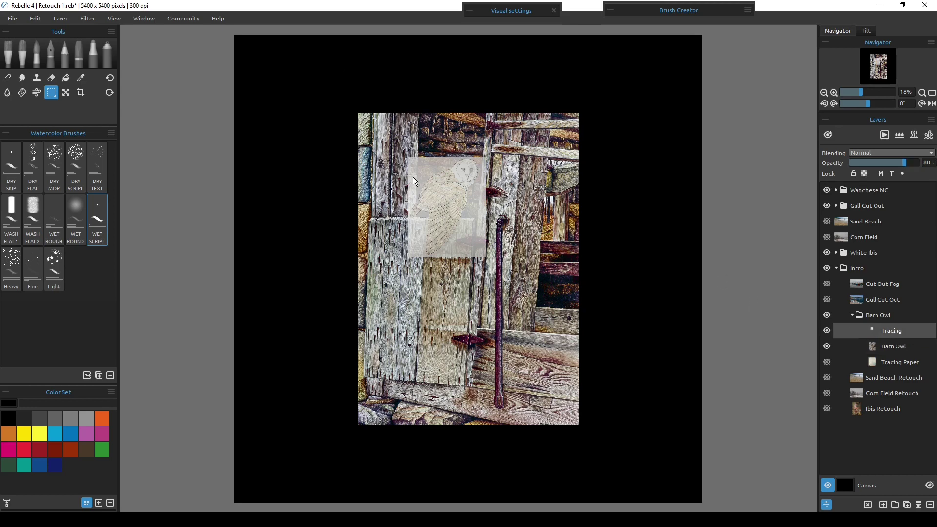
pyautogui.scroll(5, 413, 177)
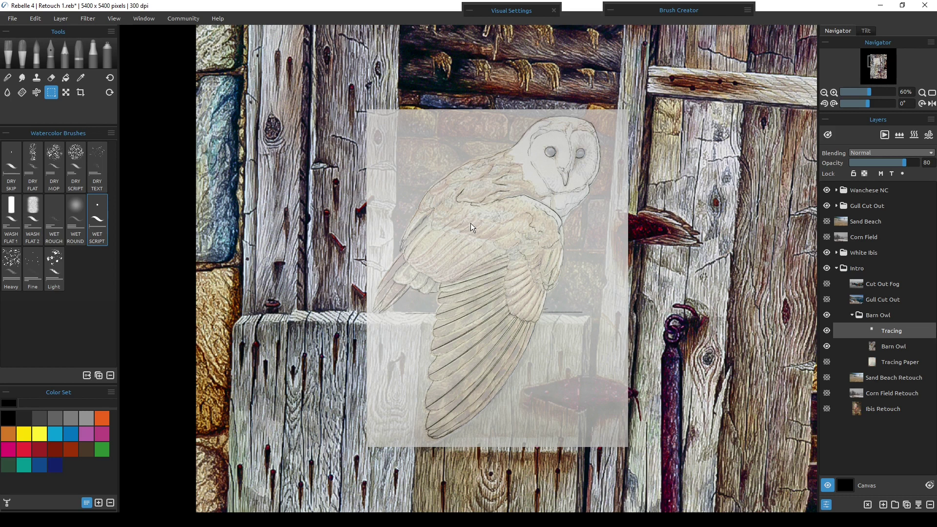
pyautogui.scroll(-5, 483, 219)
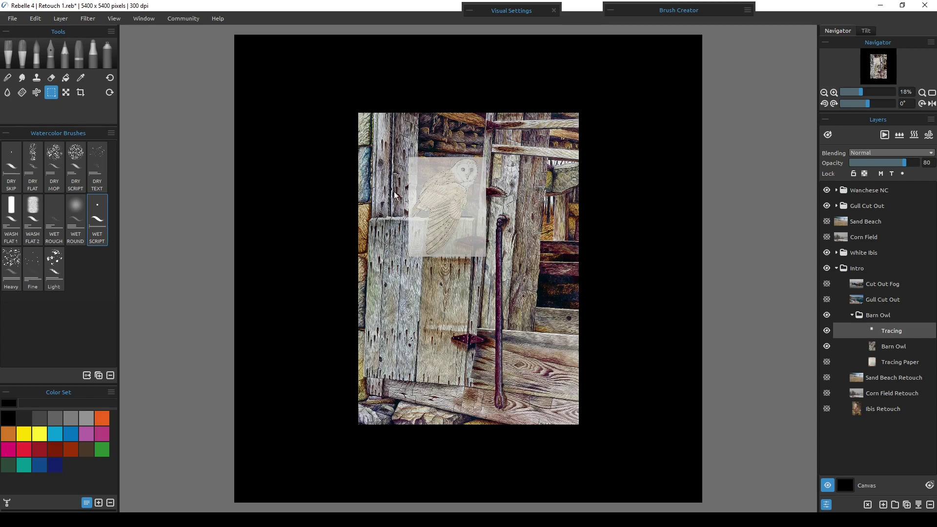
# Try moving the Tracing layer off the painted owl with the Transform tool, and undo the move
pyautogui.click(66, 93)
pyautogui.moveTo(458, 188)
pyautogui.mouseDown()
pyautogui.moveTo(417, 217)
pyautogui.moveTo(446, 215)
pyautogui.moveTo(421, 215)
pyautogui.moveTo(459, 196)
pyautogui.moveTo(501, 192)
pyautogui.moveTo(498, 180)
pyautogui.mouseUp()
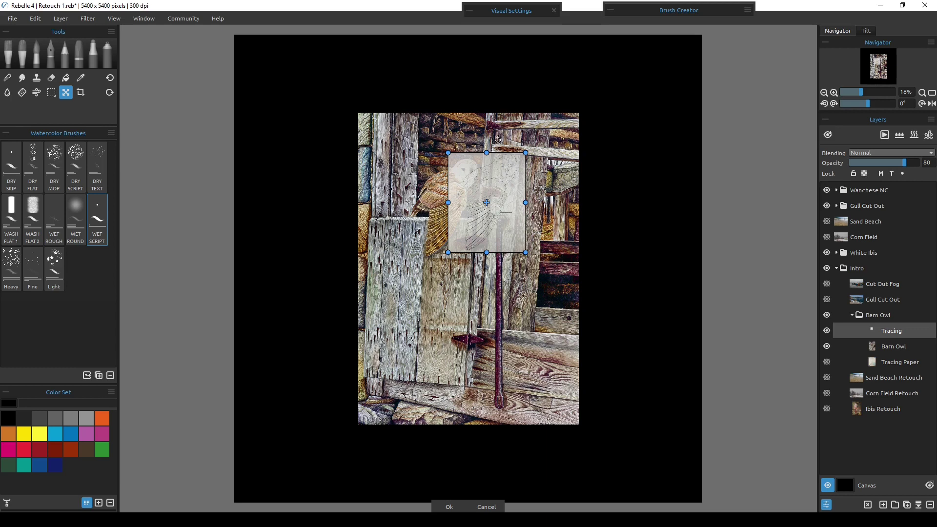
pyautogui.press('Return')
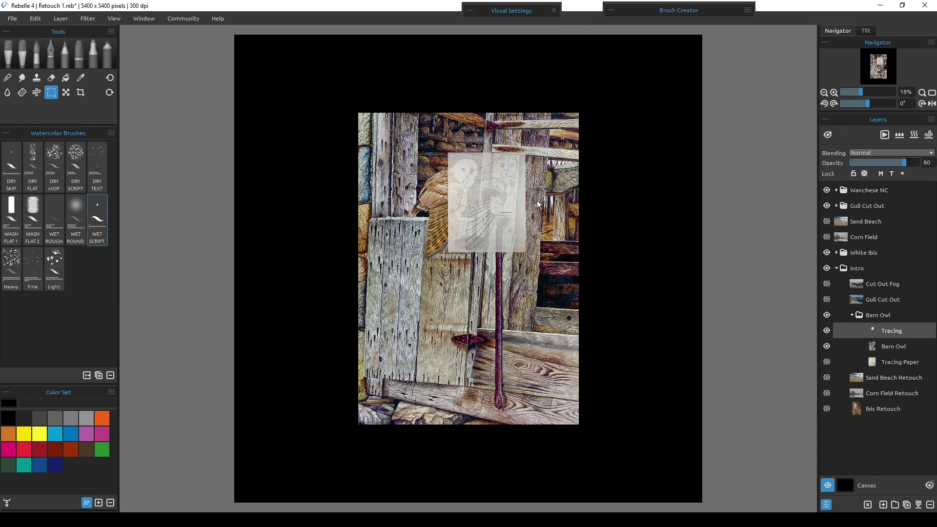
pyautogui.hotkey('ctrl', 'z')
pyautogui.hotkey('ctrl', 'z')
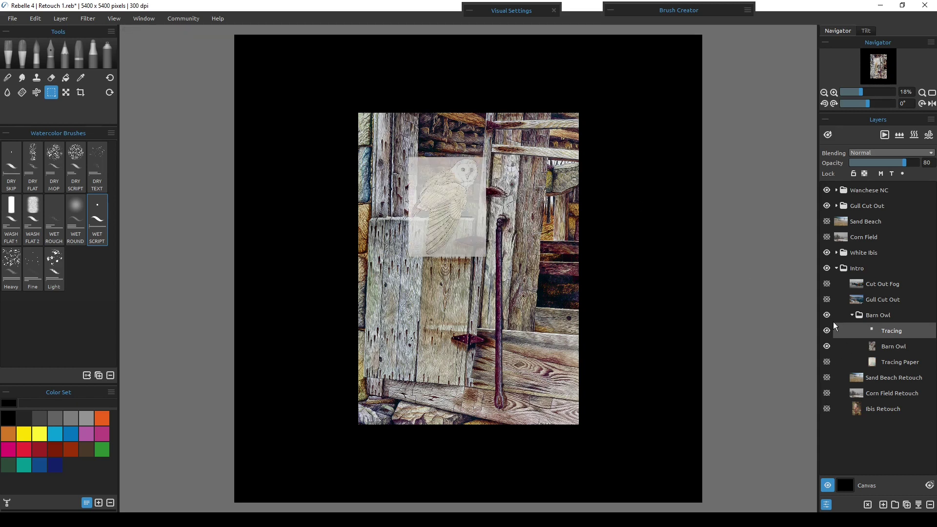
# Show Gull Cut Out in place of the Barn Owl and Tracing layers and examine the gull's wings, head and feather edges up close
pyautogui.click(827, 346)
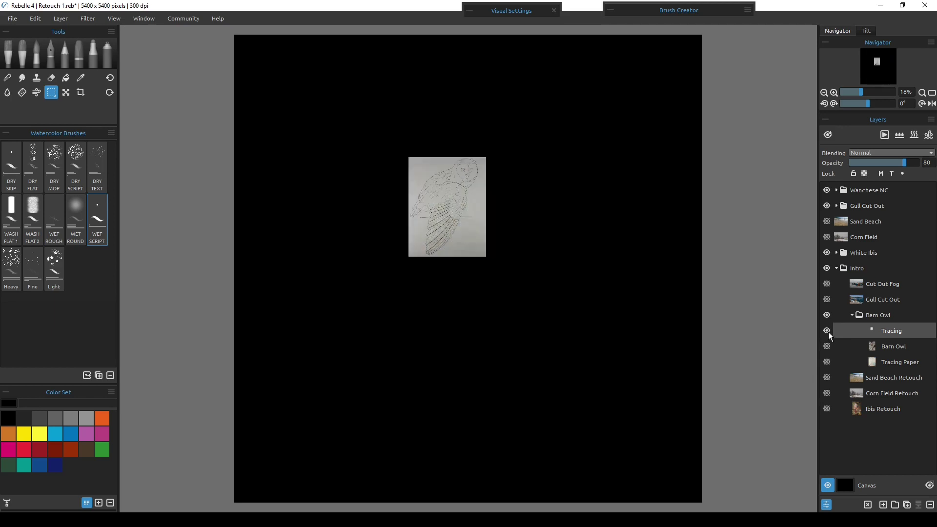
pyautogui.click(827, 331)
pyautogui.click(891, 300)
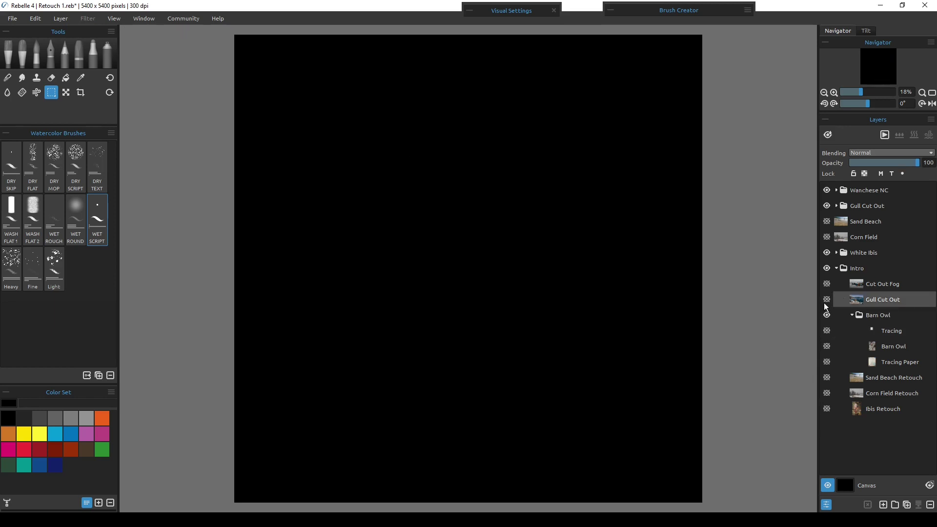
pyautogui.click(827, 299)
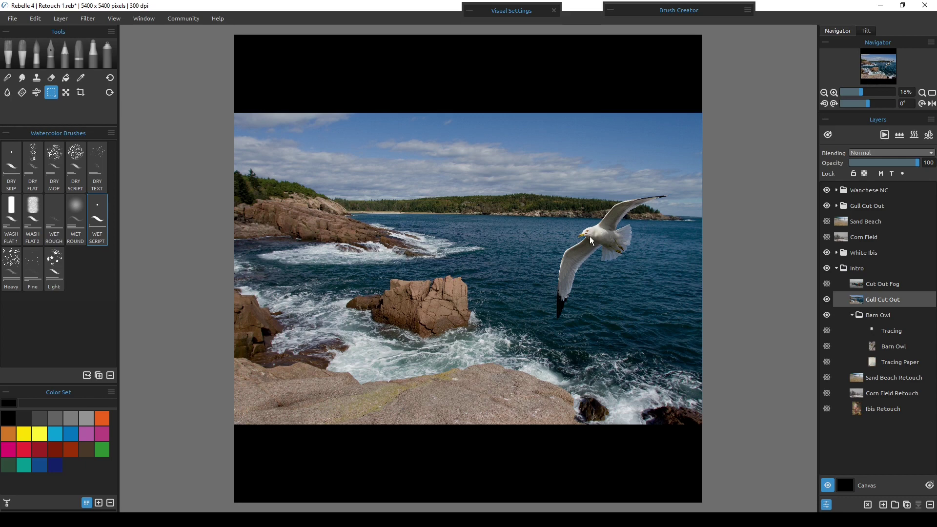
pyautogui.scroll(10, 611, 262)
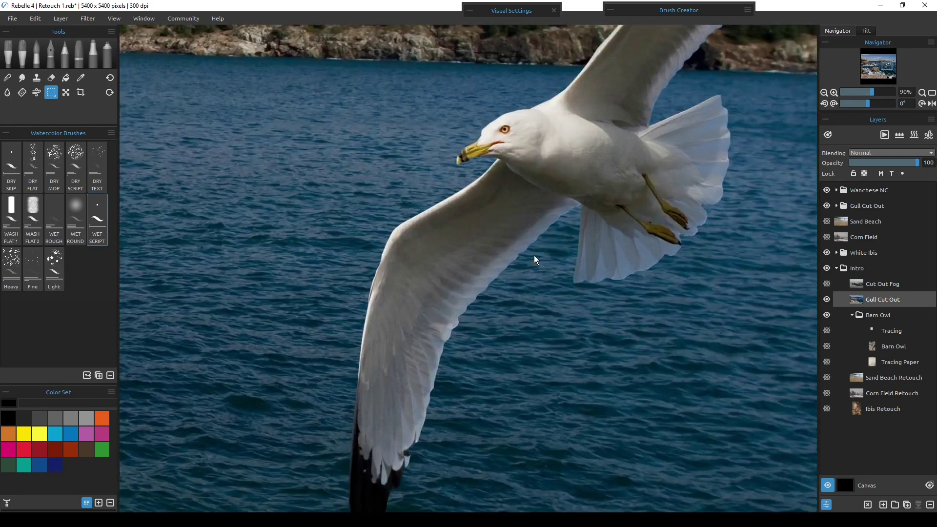
pyautogui.scroll(5, 343, 192)
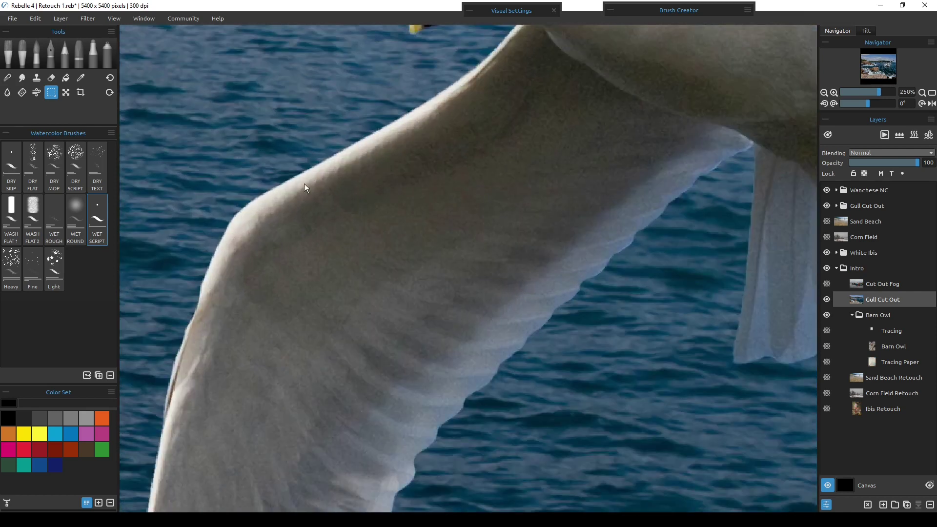
pyautogui.scroll(-3, 320, 187)
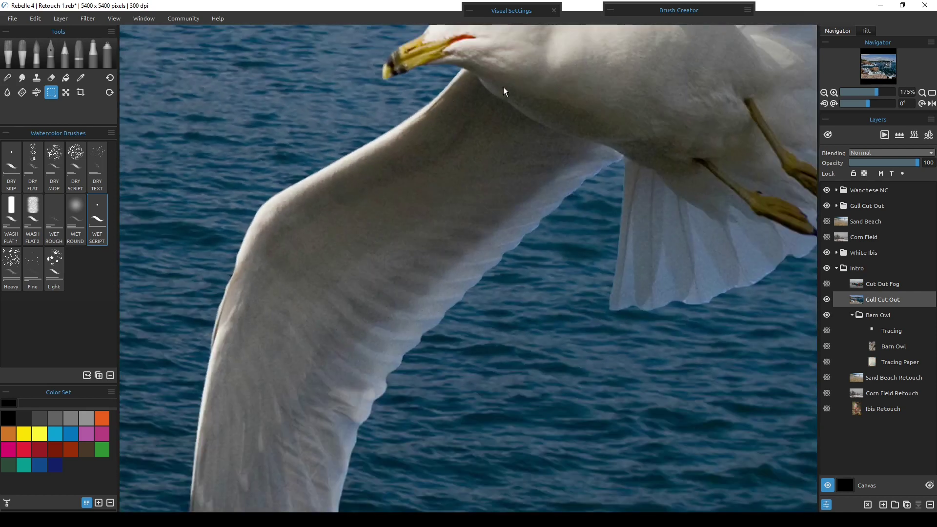
pyautogui.moveTo(531, 75); pyautogui.dragTo(542, 245)
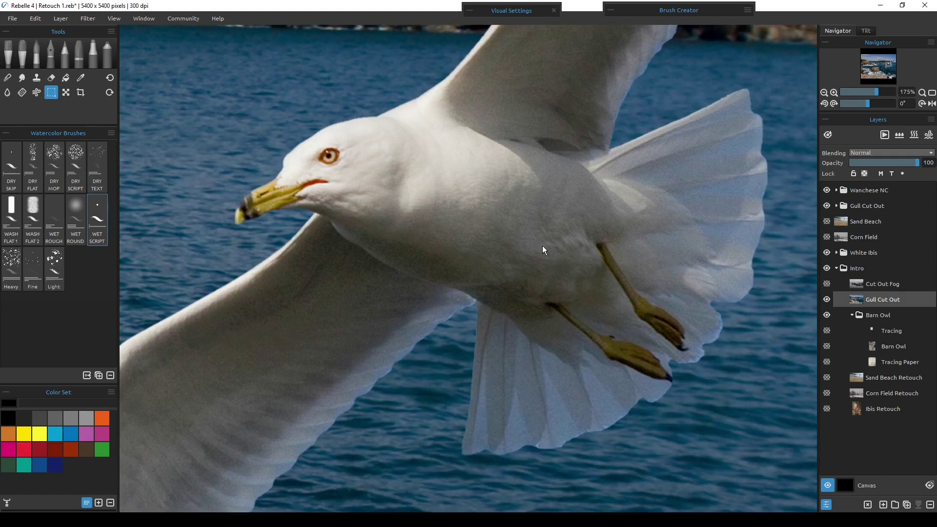
pyautogui.hotkey('ctrl', '0')
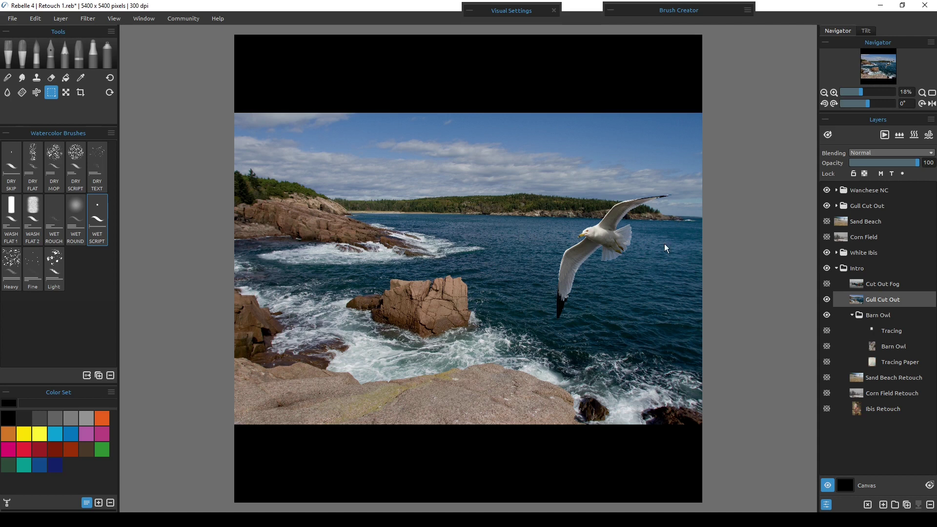
# View the Cut Out Fog layer in place of Gull Cut Out, and hide it again
pyautogui.click(826, 300)
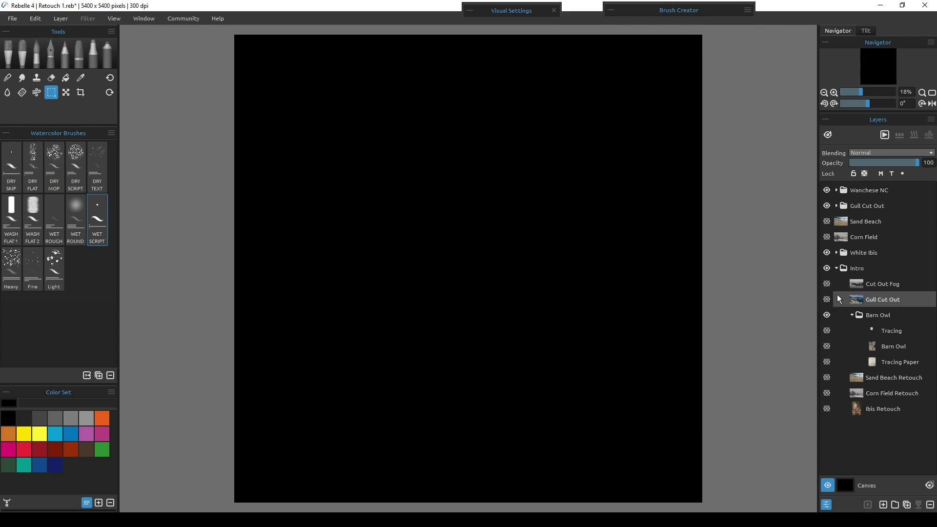
pyautogui.click(880, 284)
pyautogui.click(827, 284)
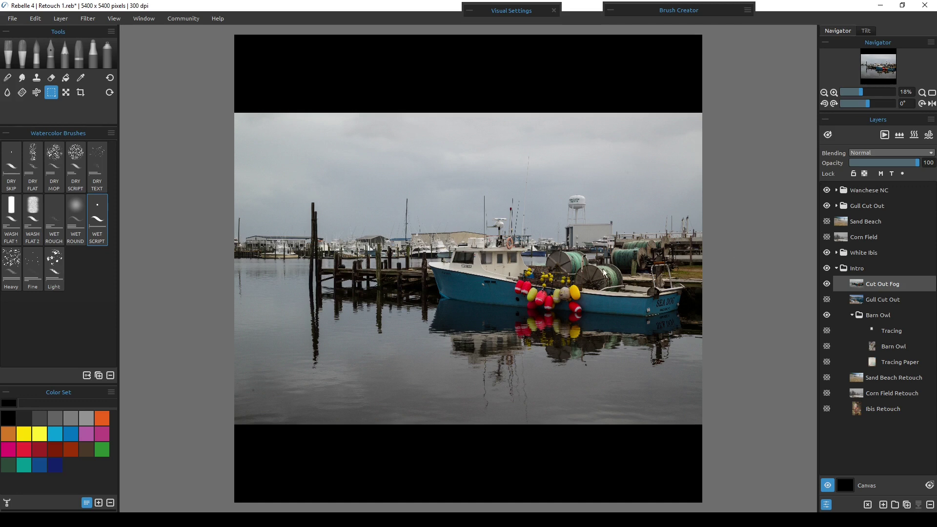
pyautogui.click(827, 284)
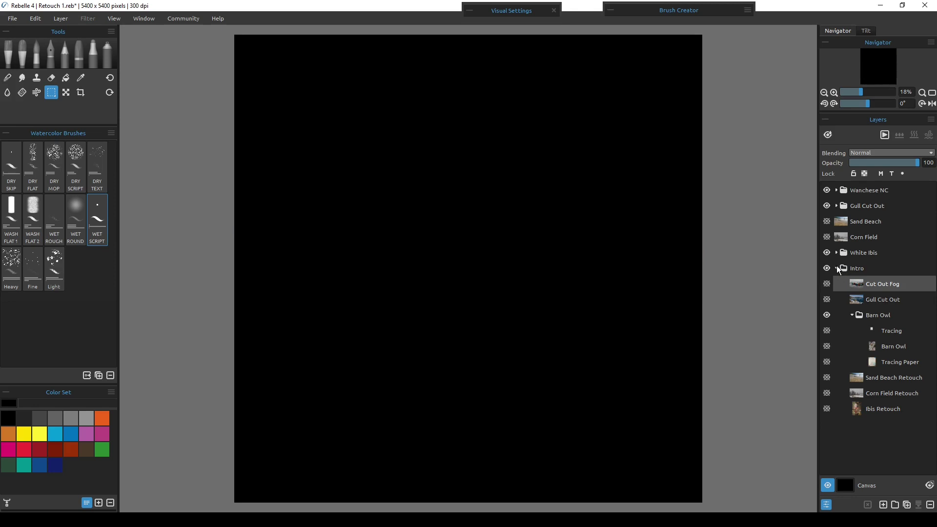
# Collapse the Intro group and save the document as a new version named Retouch 2.reb
pyautogui.click(837, 268)
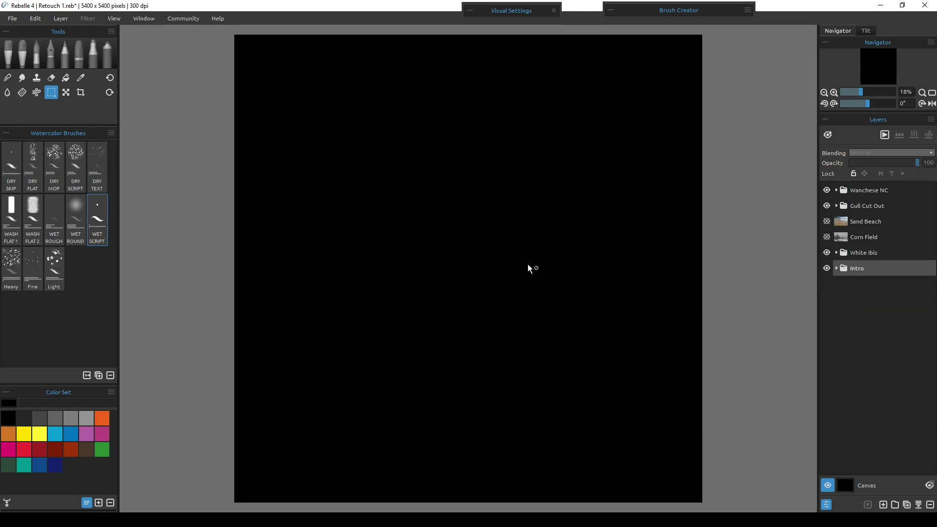
pyautogui.hotkey('ctrl', 'alt', 's')
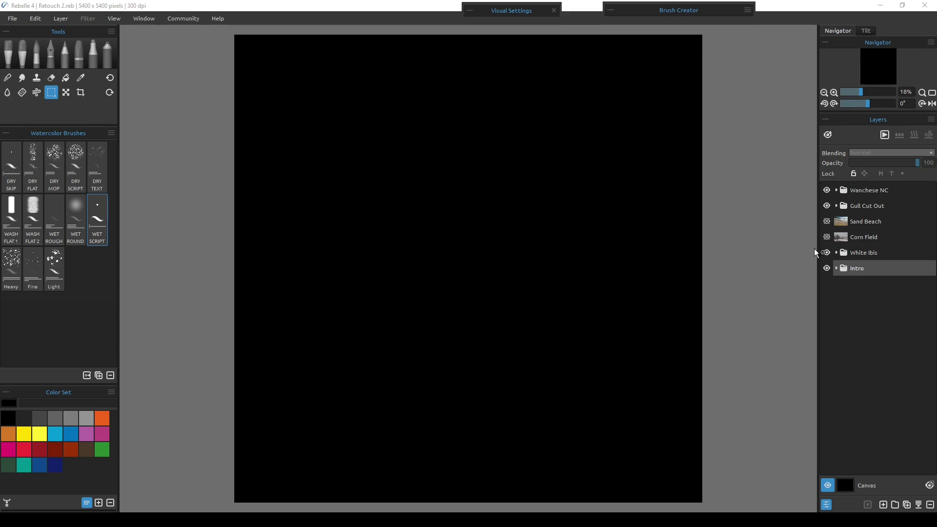
# Expand the White Ibis group and show its Ibis Original layer
pyautogui.click(837, 253)
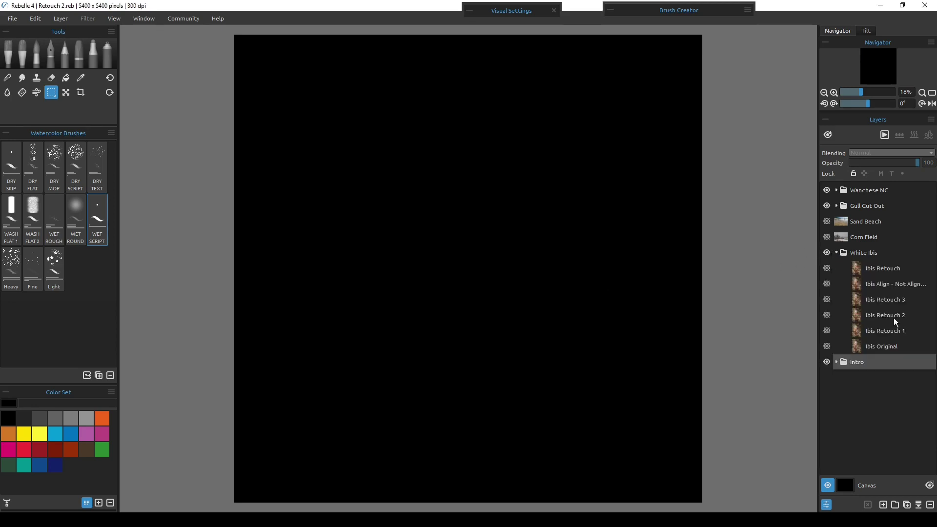
pyautogui.click(888, 346)
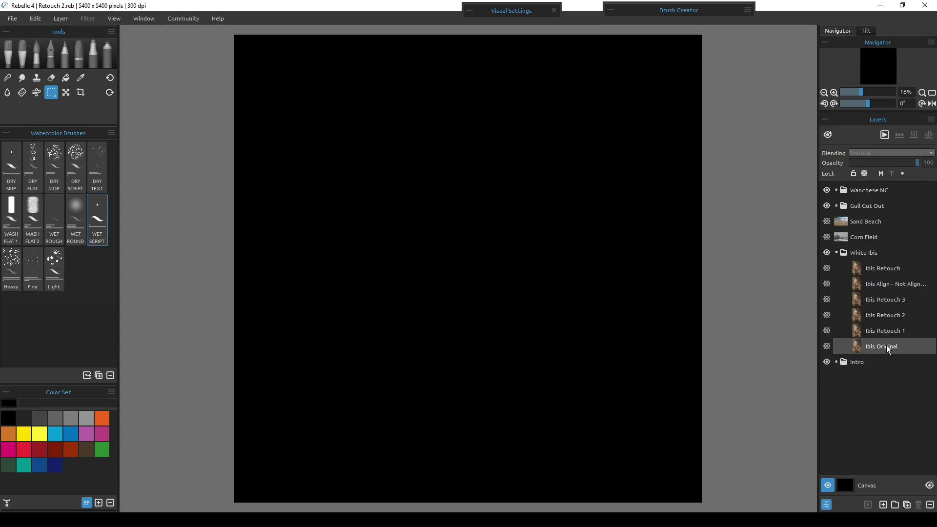
pyautogui.click(826, 346)
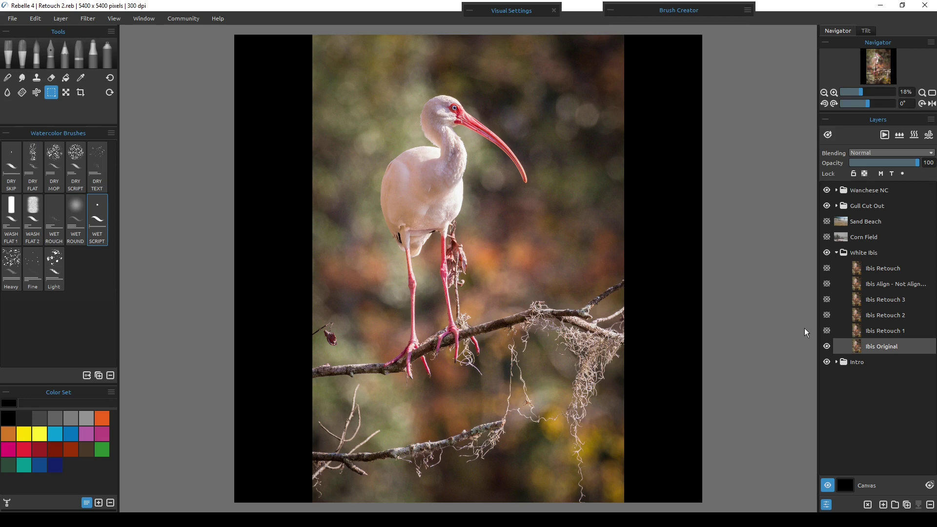
# Switch Ibis Retouch 1 on and off to compare it with Ibis Original, leaving the retouched layer visible
pyautogui.click(869, 330)
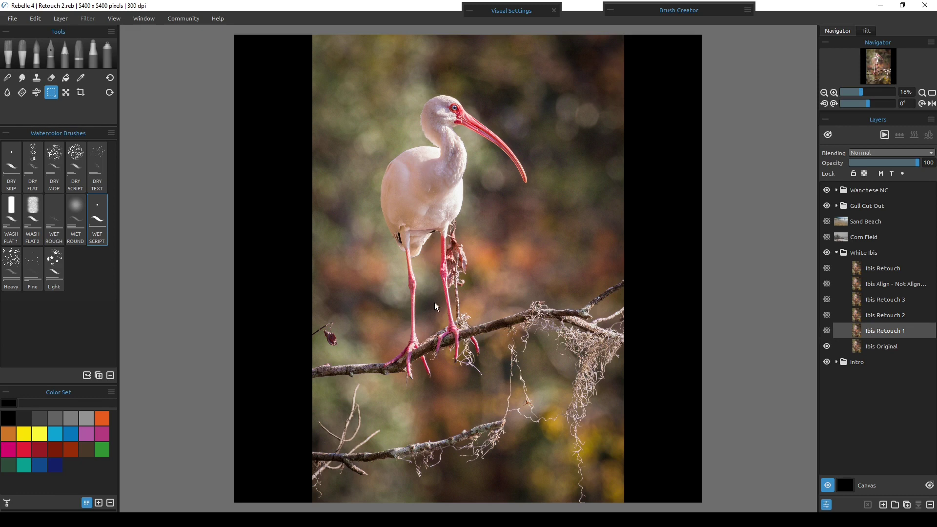
pyautogui.click(826, 331)
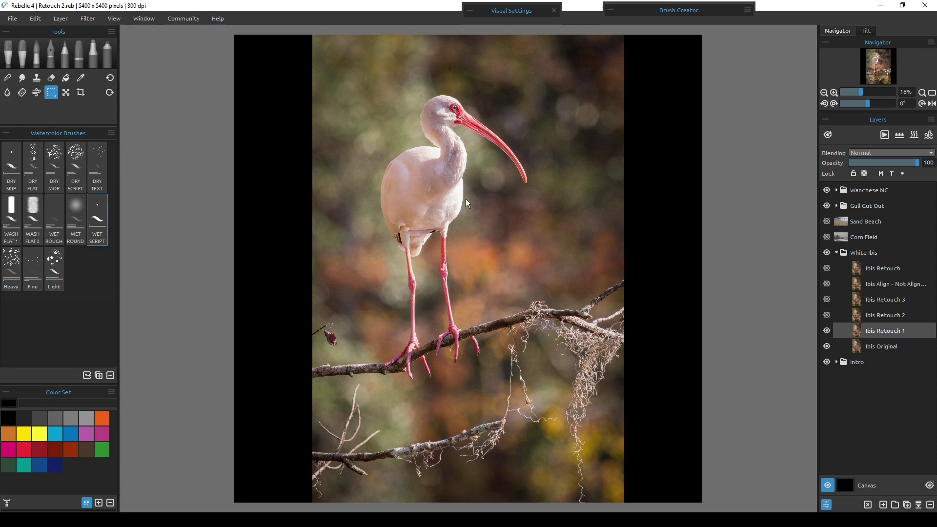
pyautogui.click(827, 330)
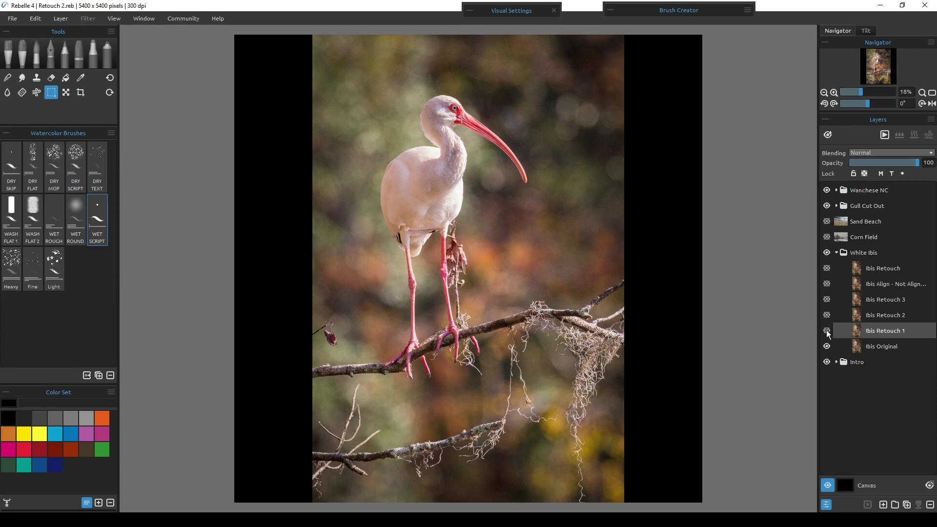
pyautogui.click(827, 330)
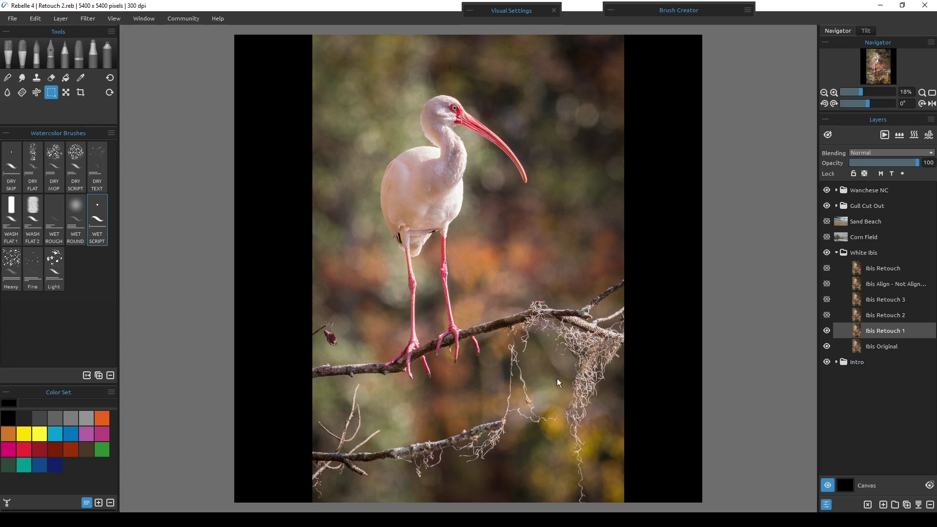
# Show the Ibis Retouch 2 and Ibis Retouch 3 layers to review the successive branch and moss removals
pyautogui.click(827, 315)
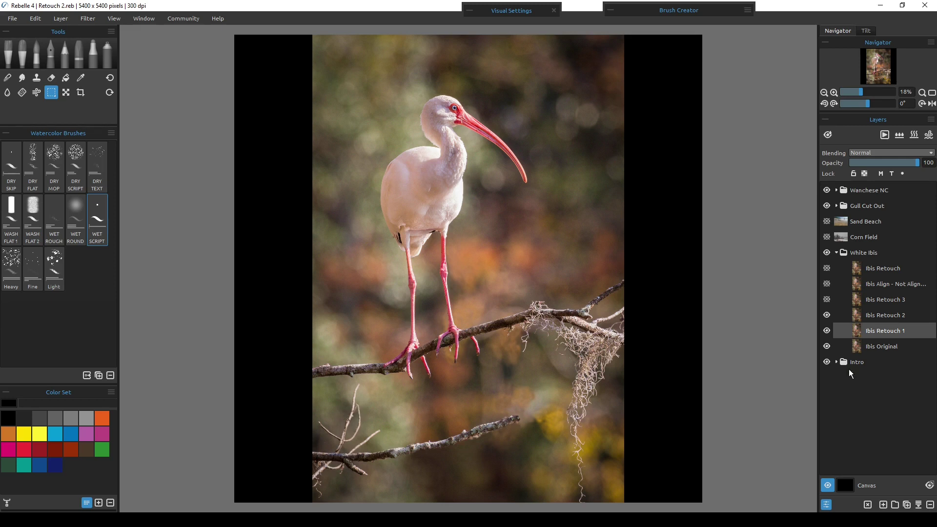
pyautogui.click(826, 300)
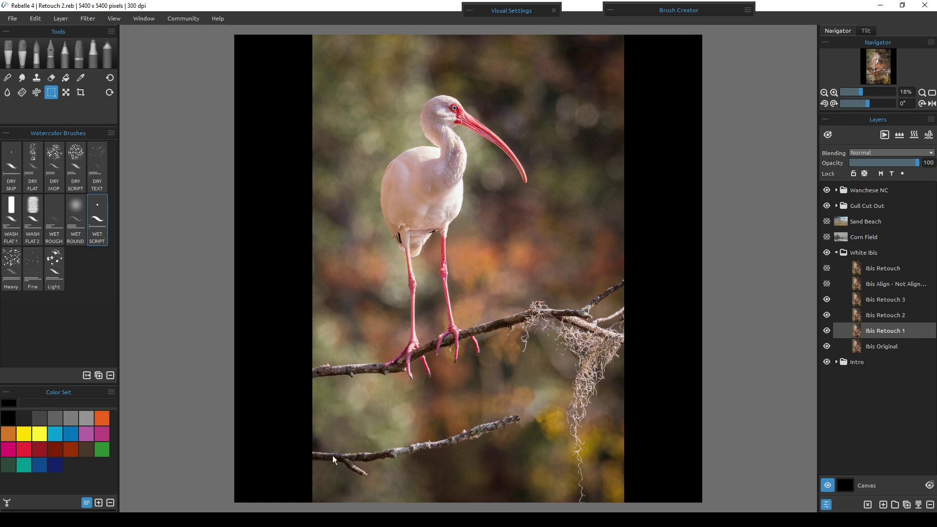
# Inspect the perch and the lower branch up close, and select and show the Ibis Align - Not Align... layer
pyautogui.scroll(5, 426, 380)
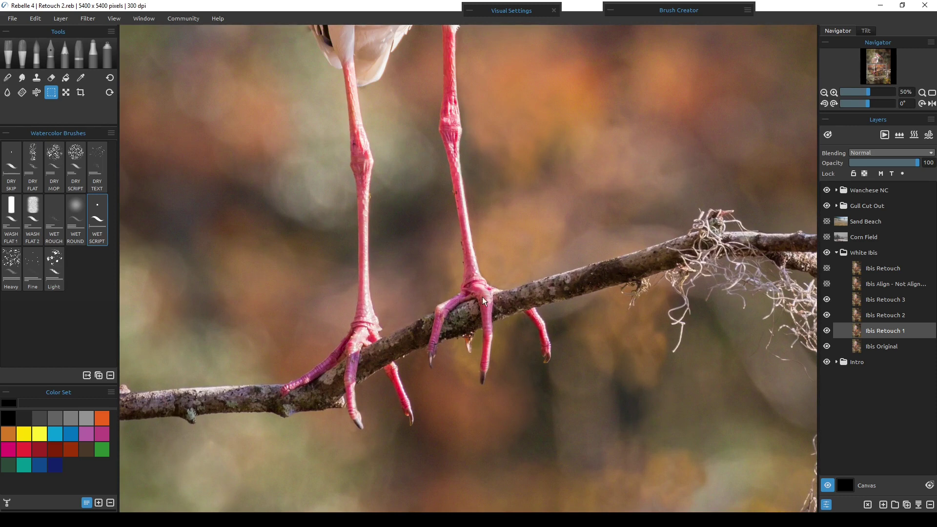
pyautogui.moveTo(531, 428); pyautogui.dragTo(542, 161)
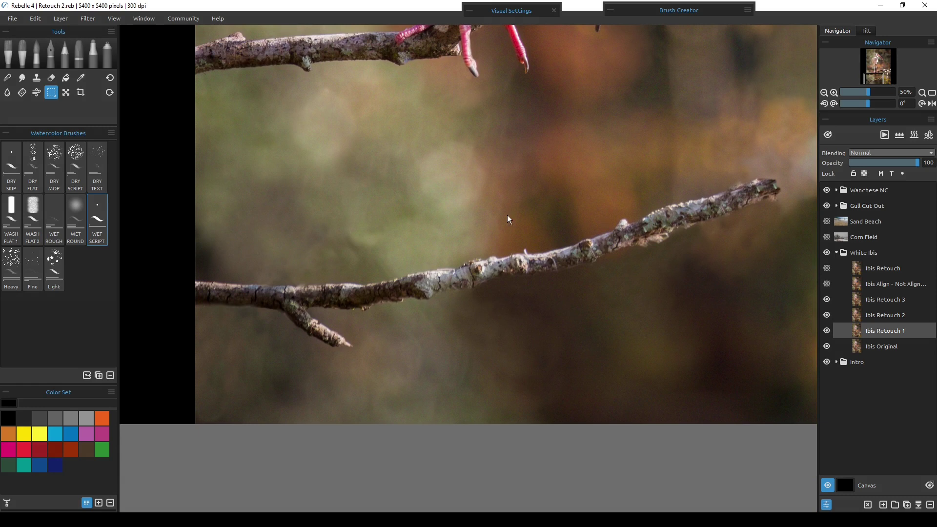
pyautogui.hotkey('ctrl', '0')
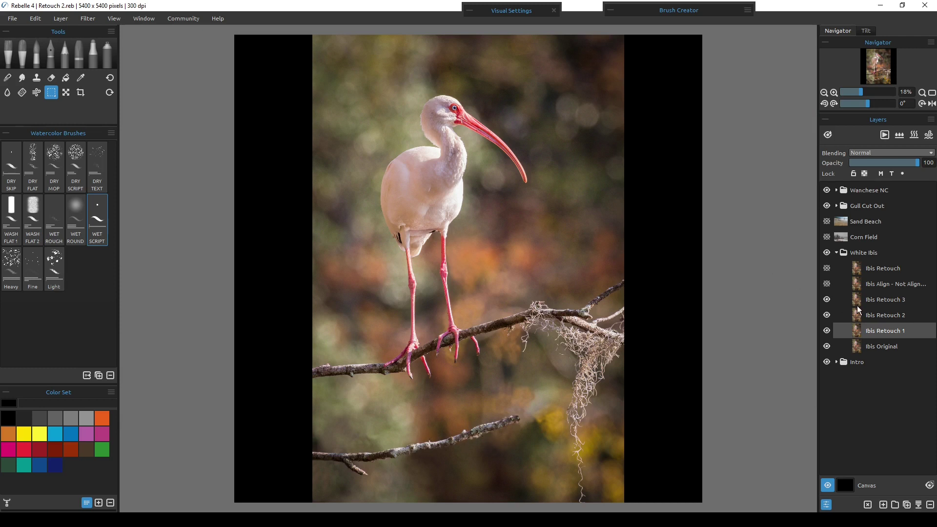
pyautogui.click(876, 284)
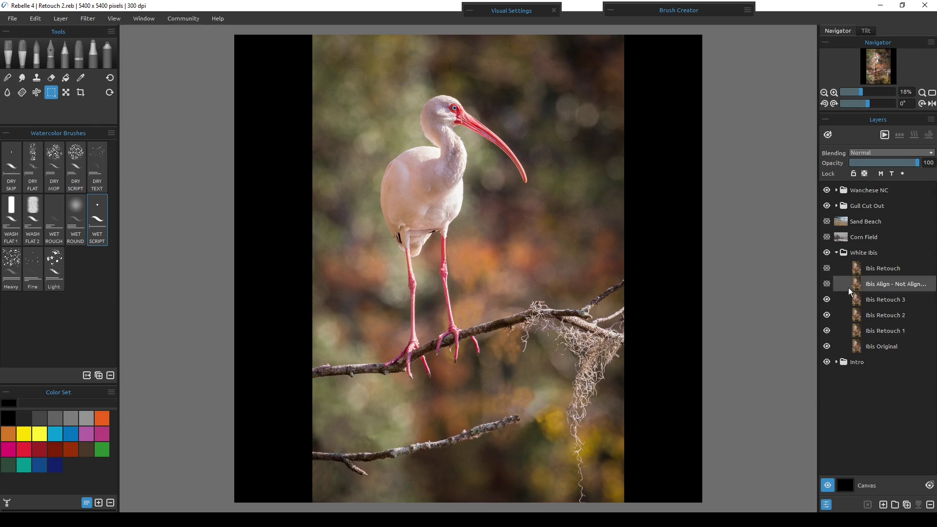
pyautogui.click(827, 284)
# Show the tool properties and activate the Clone tool
pyautogui.click(148, 18)
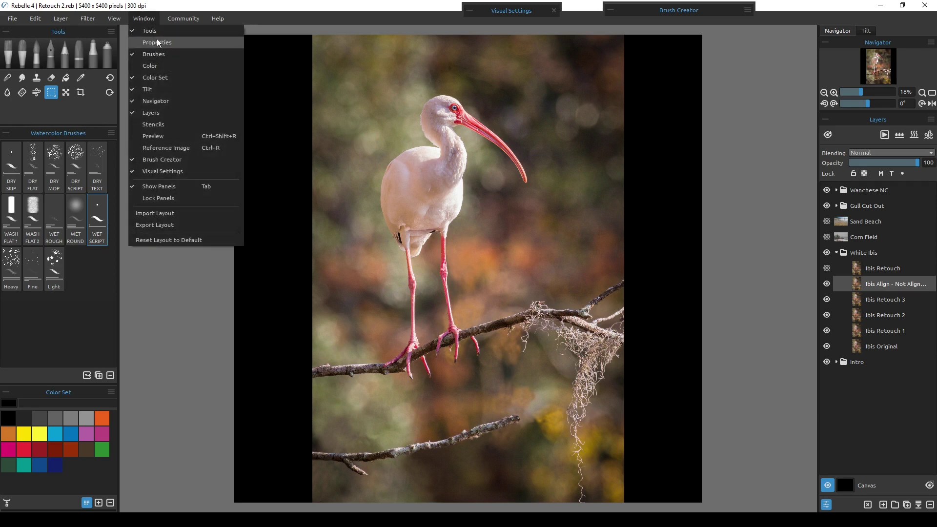
pyautogui.click(156, 40)
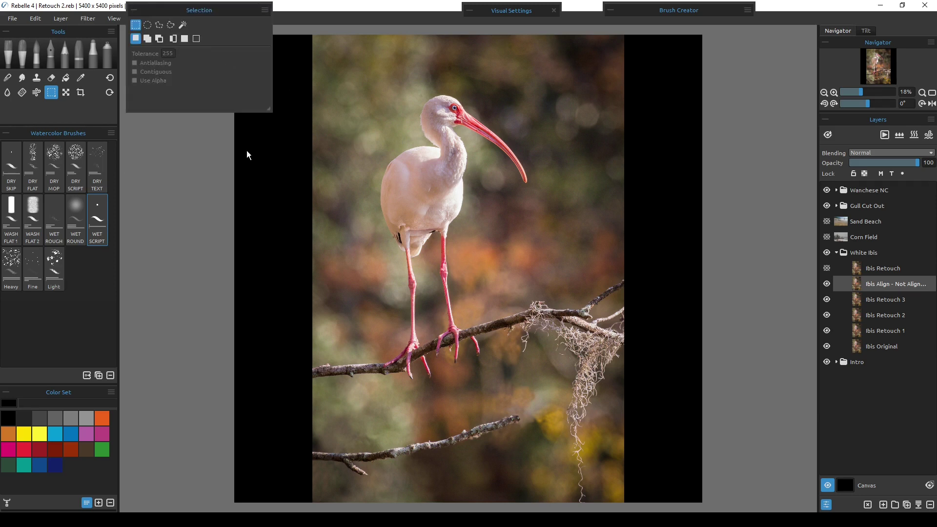
pyautogui.click(36, 79)
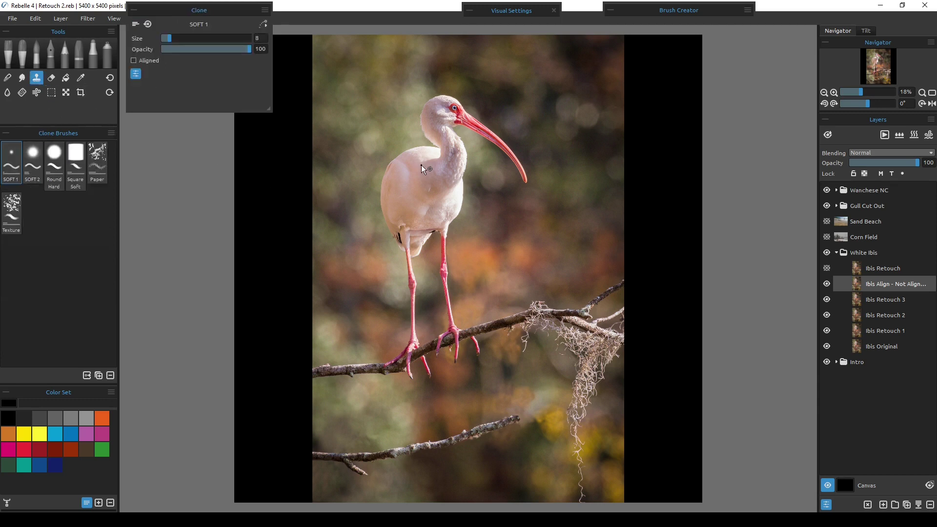
# Clone a faint copy of the ibis's eye onto the background above its head, using brush size 36 and opacity 26
pyautogui.scroll(6, 470, 77)
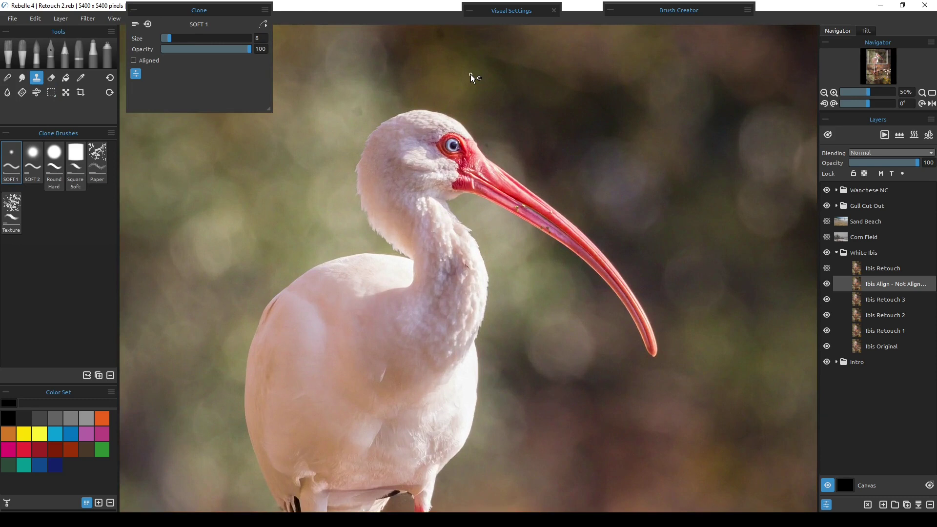
pyautogui.moveTo(522, 117); pyautogui.dragTo(455, 259)
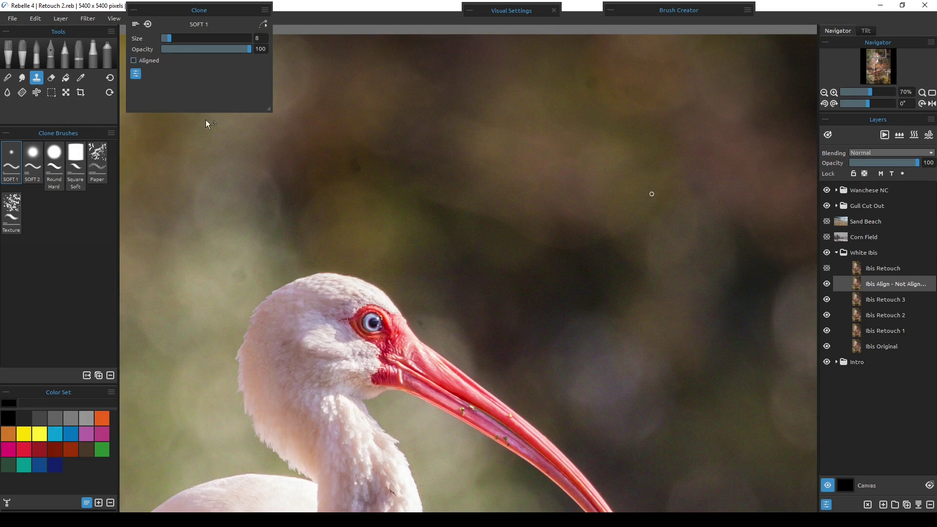
pyautogui.click(177, 38)
pyautogui.click(183, 38)
pyautogui.click(183, 49)
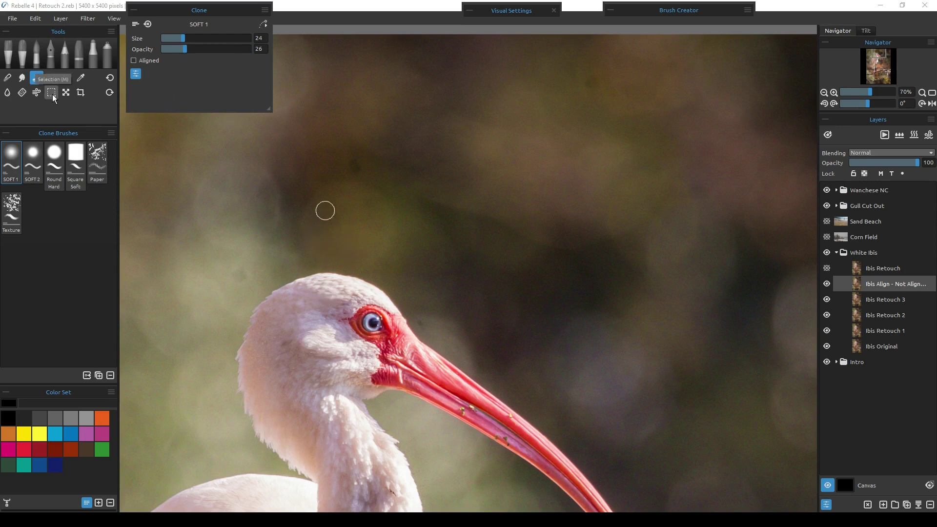
pyautogui.keyDown('ctrl'); pyautogui.click(372, 323); pyautogui.keyUp('ctrl')
pyautogui.moveTo(192, 39); pyautogui.dragTo(194, 37)
pyautogui.moveTo(392, 102)
pyautogui.mouseDown()
pyautogui.moveTo(380, 121)
pyautogui.moveTo(404, 102)
pyautogui.moveTo(369, 102)
pyautogui.moveTo(402, 112)
pyautogui.moveTo(375, 98)
pyautogui.moveTo(380, 122)
pyautogui.moveTo(397, 89)
pyautogui.moveTo(394, 128)
pyautogui.moveTo(369, 89)
pyautogui.moveTo(370, 125)
pyautogui.moveTo(391, 107)
pyautogui.mouseUp()
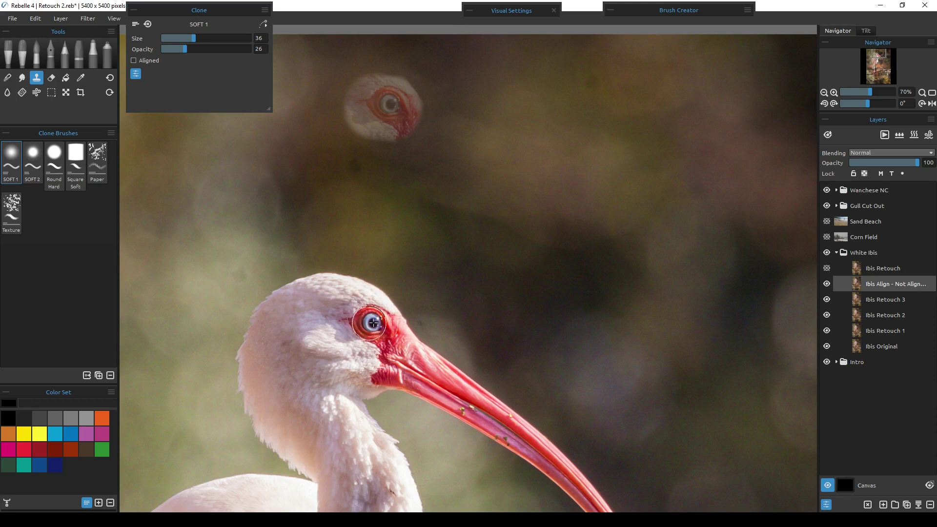
# Raise the clone opacity to 100 and clone the eye twice more beside the faint copy, making the second larger
pyautogui.click(210, 49)
pyautogui.moveTo(490, 114)
pyautogui.mouseDown()
pyautogui.moveTo(476, 133)
pyautogui.moveTo(506, 134)
pyautogui.moveTo(494, 104)
pyautogui.moveTo(463, 126)
pyautogui.moveTo(483, 99)
pyautogui.moveTo(507, 127)
pyautogui.moveTo(496, 142)
pyautogui.moveTo(500, 94)
pyautogui.moveTo(455, 117)
pyautogui.moveTo(495, 135)
pyautogui.moveTo(499, 101)
pyautogui.moveTo(509, 118)
pyautogui.mouseUp()
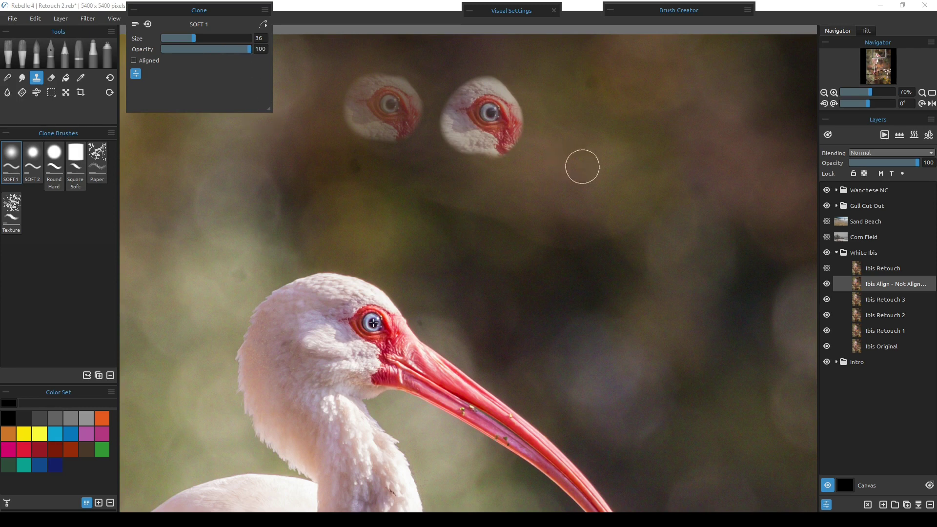
pyautogui.moveTo(607, 161)
pyautogui.mouseDown()
pyautogui.moveTo(586, 158)
pyautogui.moveTo(593, 178)
pyautogui.moveTo(612, 166)
pyautogui.moveTo(591, 146)
pyautogui.moveTo(579, 183)
pyautogui.moveTo(580, 152)
pyautogui.moveTo(614, 143)
pyautogui.moveTo(617, 180)
pyautogui.moveTo(586, 180)
pyautogui.moveTo(625, 177)
pyautogui.moveTo(605, 142)
pyautogui.moveTo(566, 150)
pyautogui.moveTo(565, 184)
pyautogui.moveTo(576, 130)
pyautogui.moveTo(547, 174)
pyautogui.moveTo(557, 200)
pyautogui.moveTo(587, 205)
pyautogui.moveTo(634, 183)
pyautogui.moveTo(602, 210)
pyautogui.moveTo(563, 205)
pyautogui.moveTo(563, 150)
pyautogui.moveTo(545, 178)
pyautogui.moveTo(565, 211)
pyautogui.mouseUp()
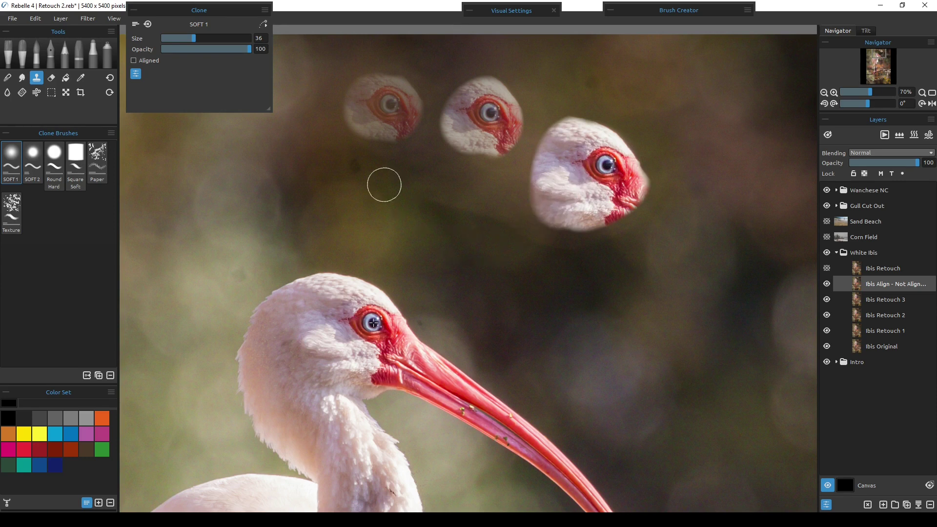
# Set the clone brush size to 7 and clone two small overlapping eyes onto the cheek of the largest copy
pyautogui.moveTo(189, 41); pyautogui.dragTo(166, 38)
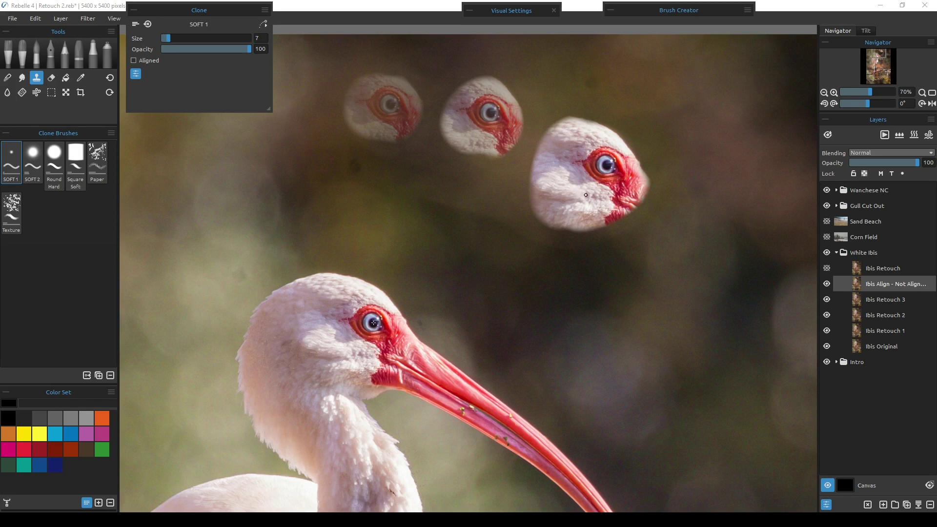
pyautogui.moveTo(586, 194); pyautogui.dragTo(590, 194)
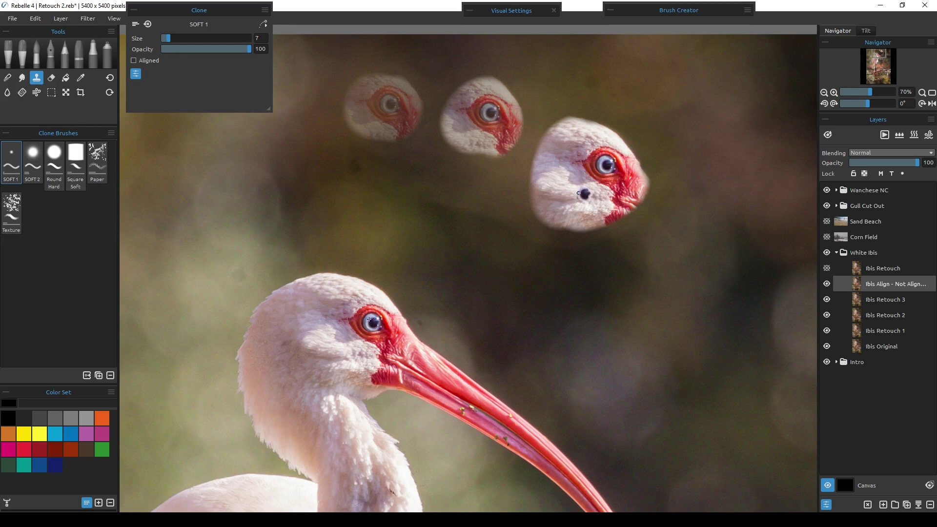
pyautogui.moveTo(579, 189)
pyautogui.mouseDown()
pyautogui.moveTo(587, 183)
pyautogui.moveTo(570, 189)
pyautogui.mouseUp()
pyautogui.moveTo(594, 189)
pyautogui.mouseDown()
pyautogui.moveTo(581, 206)
pyautogui.moveTo(571, 193)
pyautogui.moveTo(592, 205)
pyautogui.mouseUp()
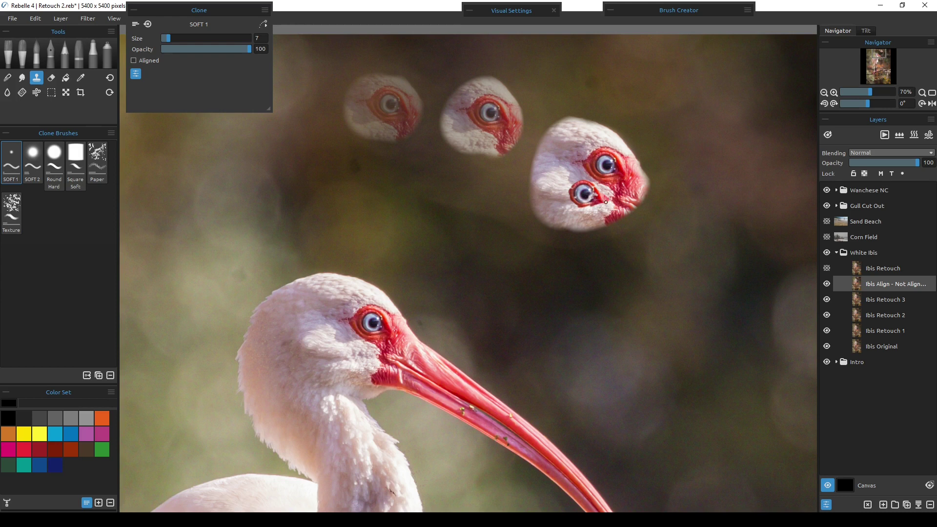
pyautogui.moveTo(609, 205)
pyautogui.mouseDown()
pyautogui.moveTo(594, 205)
pyautogui.moveTo(612, 205)
pyautogui.moveTo(607, 215)
pyautogui.moveTo(589, 205)
pyautogui.mouseUp()
pyautogui.moveTo(573, 174); pyautogui.dragTo(570, 187)
pyautogui.moveTo(564, 181); pyautogui.dragTo(565, 185)
pyautogui.moveTo(563, 194)
pyautogui.mouseDown()
pyautogui.moveTo(560, 177)
pyautogui.moveTo(574, 173)
pyautogui.moveTo(581, 178)
pyautogui.moveTo(558, 189)
pyautogui.moveTo(564, 193)
pyautogui.mouseUp()
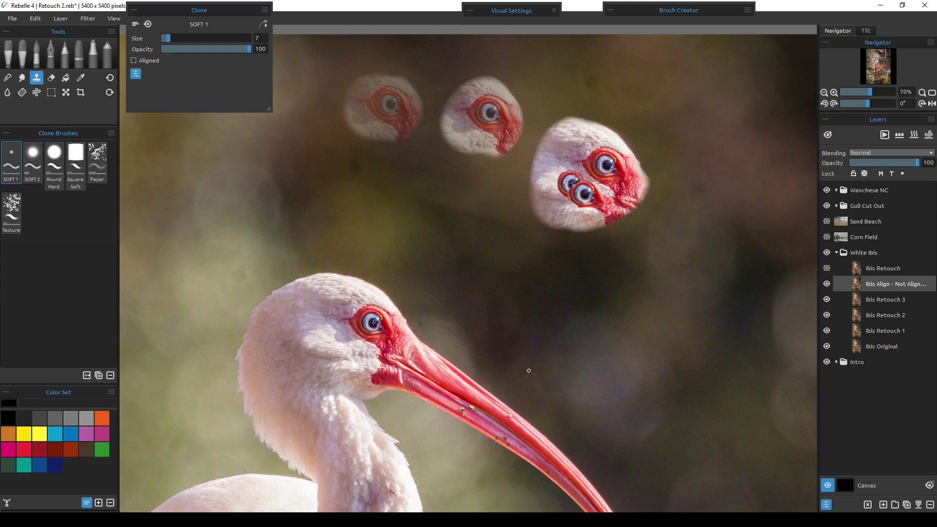
# Turn on aligned cloning at brush size 20 and clone the ibis's eye and full beak onto the background beside the original
pyautogui.moveTo(569, 353); pyautogui.dragTo(524, 210)
pyautogui.click(134, 61)
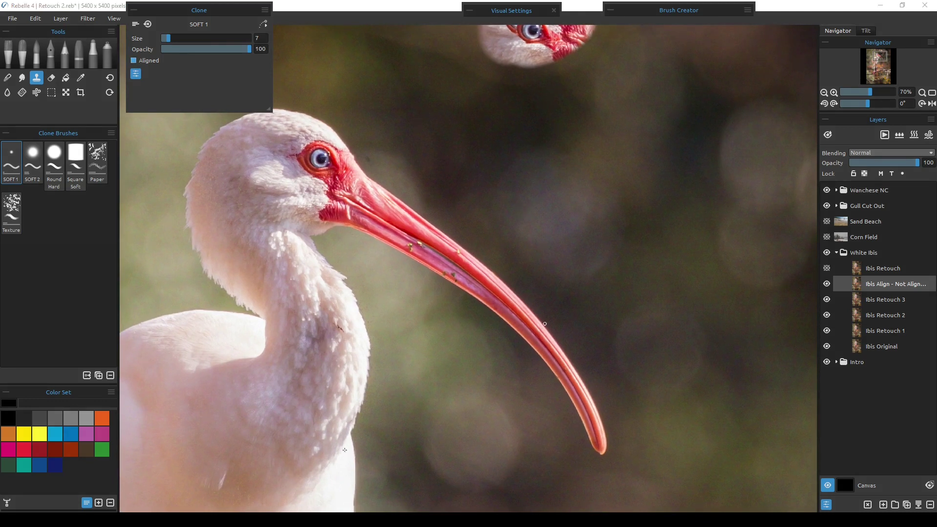
pyautogui.click(179, 38)
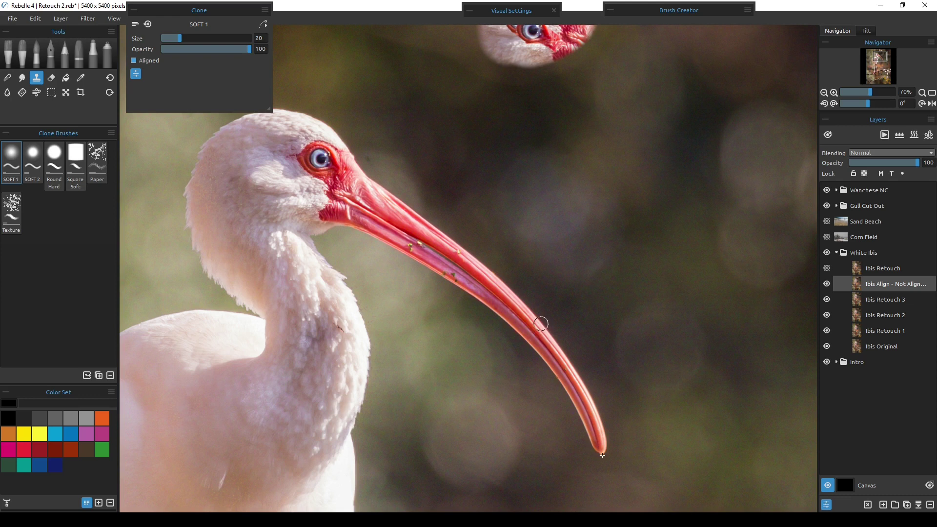
pyautogui.moveTo(676, 373)
pyautogui.mouseDown()
pyautogui.moveTo(657, 348)
pyautogui.moveTo(671, 349)
pyautogui.moveTo(667, 336)
pyautogui.moveTo(674, 362)
pyautogui.moveTo(652, 300)
pyautogui.moveTo(660, 310)
pyautogui.moveTo(632, 289)
pyautogui.moveTo(621, 293)
pyautogui.moveTo(644, 331)
pyautogui.mouseUp()
pyautogui.moveTo(664, 368)
pyautogui.mouseDown()
pyautogui.moveTo(605, 278)
pyautogui.moveTo(634, 297)
pyautogui.moveTo(621, 262)
pyautogui.moveTo(628, 271)
pyautogui.moveTo(613, 278)
pyautogui.moveTo(618, 264)
pyautogui.moveTo(640, 282)
pyautogui.moveTo(618, 260)
pyautogui.moveTo(635, 291)
pyautogui.moveTo(608, 272)
pyautogui.mouseUp()
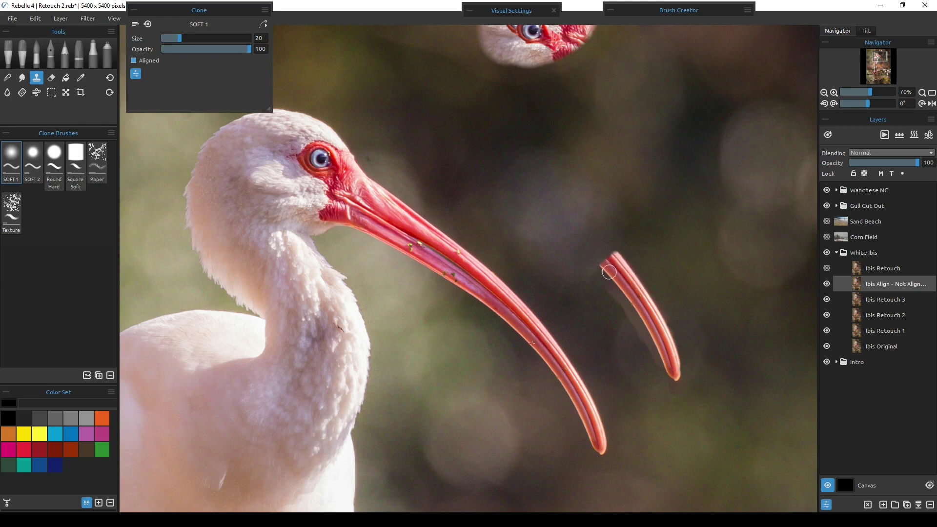
pyautogui.moveTo(667, 349); pyautogui.dragTo(675, 379)
pyautogui.moveTo(396, 88)
pyautogui.mouseDown()
pyautogui.moveTo(422, 100)
pyautogui.moveTo(414, 79)
pyautogui.moveTo(385, 103)
pyautogui.moveTo(379, 94)
pyautogui.moveTo(385, 88)
pyautogui.moveTo(410, 115)
pyautogui.moveTo(397, 90)
pyautogui.moveTo(412, 75)
pyautogui.moveTo(430, 96)
pyautogui.moveTo(393, 73)
pyautogui.moveTo(425, 77)
pyautogui.moveTo(444, 99)
pyautogui.moveTo(416, 71)
pyautogui.moveTo(389, 64)
pyautogui.moveTo(406, 66)
pyautogui.moveTo(386, 94)
pyautogui.moveTo(373, 73)
pyautogui.moveTo(384, 109)
pyautogui.moveTo(457, 125)
pyautogui.moveTo(437, 96)
pyautogui.moveTo(499, 156)
pyautogui.moveTo(457, 134)
pyautogui.moveTo(408, 132)
pyautogui.moveTo(396, 137)
pyautogui.moveTo(413, 148)
pyautogui.moveTo(459, 158)
pyautogui.moveTo(421, 134)
pyautogui.moveTo(482, 162)
pyautogui.moveTo(459, 144)
pyautogui.moveTo(445, 166)
pyautogui.moveTo(432, 157)
pyautogui.moveTo(458, 174)
pyautogui.moveTo(427, 152)
pyautogui.moveTo(484, 177)
pyautogui.moveTo(390, 143)
pyautogui.moveTo(404, 164)
pyautogui.moveTo(466, 173)
pyautogui.moveTo(448, 170)
pyautogui.moveTo(496, 191)
pyautogui.moveTo(493, 177)
pyautogui.moveTo(516, 161)
pyautogui.moveTo(499, 198)
pyautogui.moveTo(509, 167)
pyautogui.mouseUp()
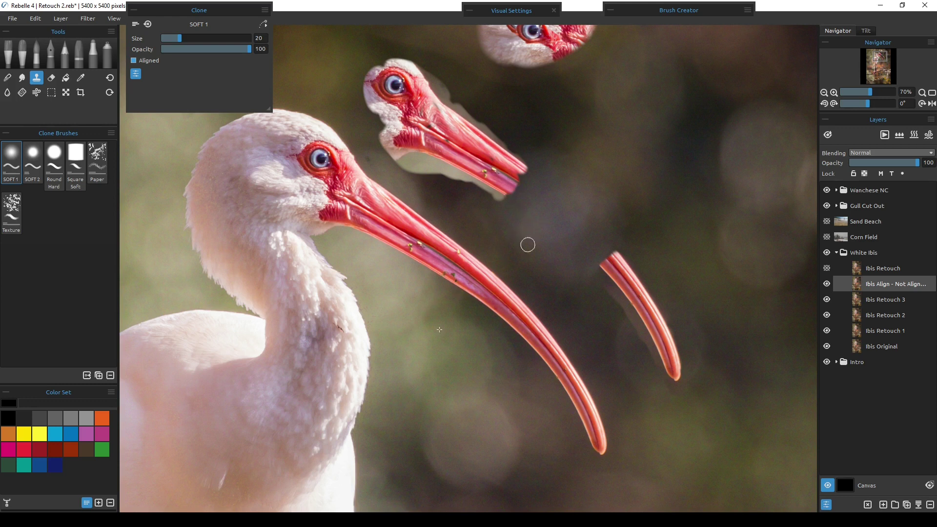
pyautogui.moveTo(510, 194)
pyautogui.mouseDown()
pyautogui.moveTo(521, 162)
pyautogui.moveTo(621, 256)
pyautogui.moveTo(569, 219)
pyautogui.moveTo(587, 249)
pyautogui.moveTo(532, 206)
pyautogui.moveTo(562, 224)
pyautogui.moveTo(547, 203)
pyautogui.moveTo(582, 228)
pyautogui.moveTo(525, 200)
pyautogui.mouseUp()
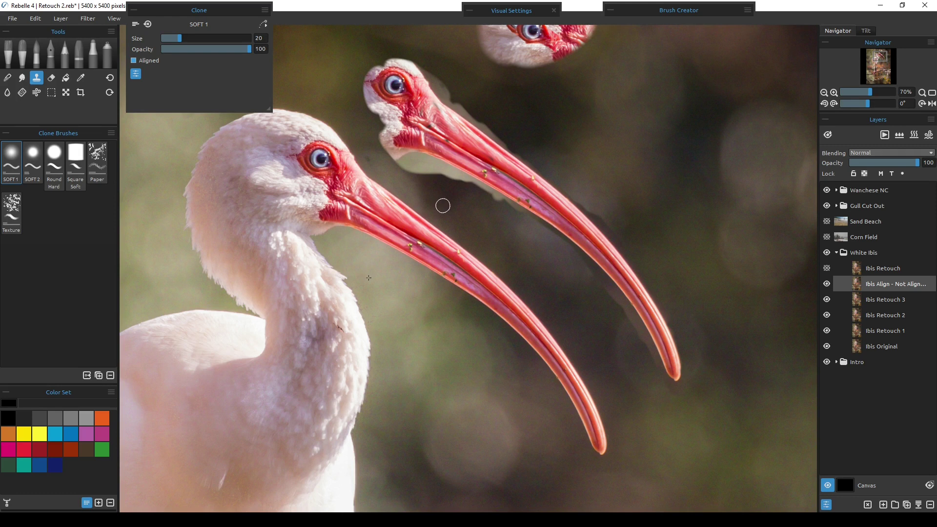
# Clone dark background over part of the pale fringe beneath the duplicated beak, with brush size 9 and opacity 82
pyautogui.scroll(5, 443, 205)
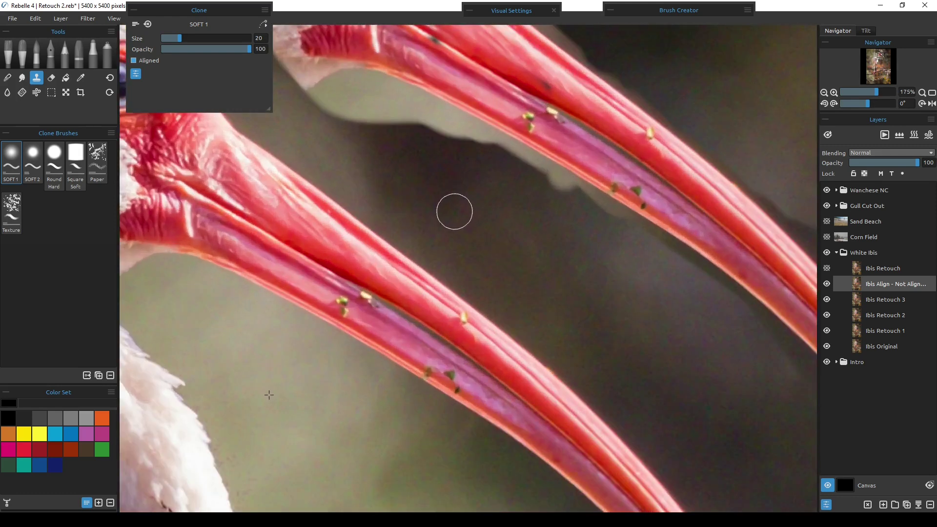
pyautogui.moveTo(451, 204)
pyautogui.mouseDown()
pyautogui.moveTo(531, 268)
pyautogui.moveTo(529, 290)
pyautogui.moveTo(488, 337)
pyautogui.mouseUp()
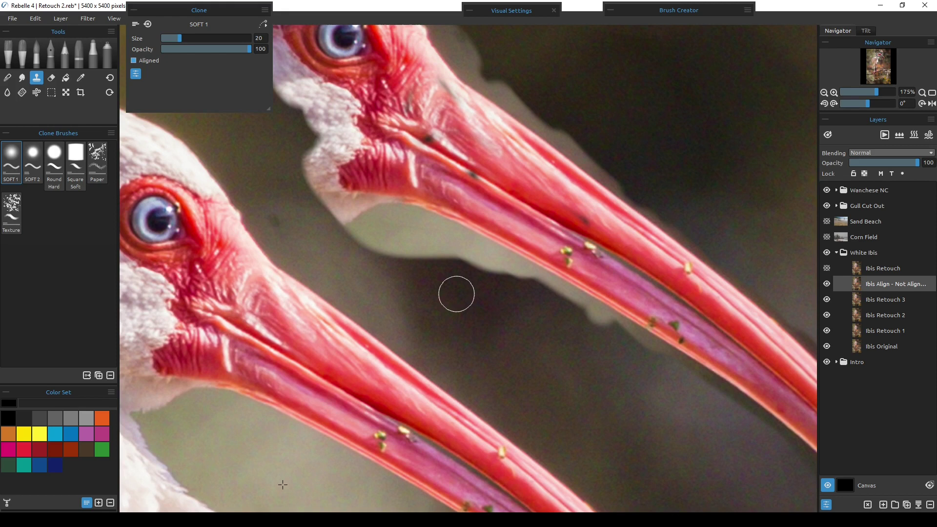
pyautogui.moveTo(178, 41); pyautogui.dragTo(168, 37)
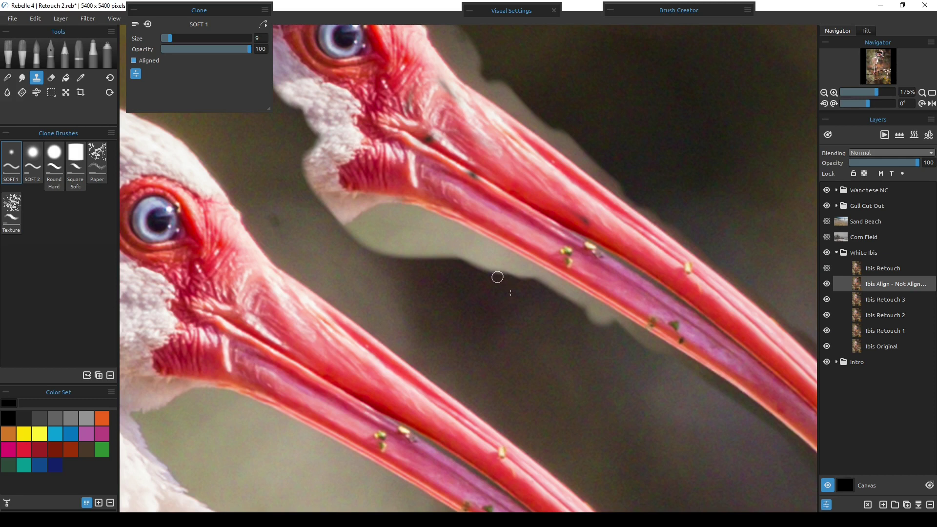
pyautogui.click(233, 49)
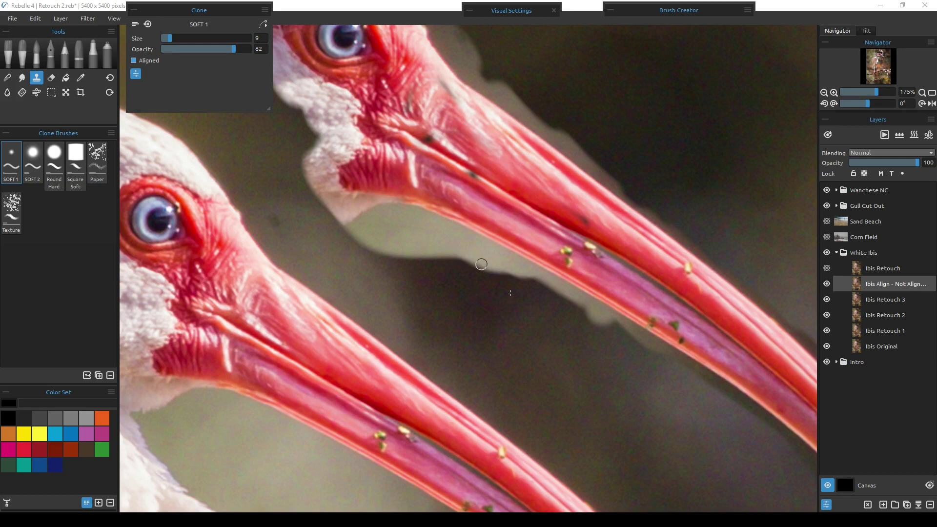
pyautogui.moveTo(470, 261)
pyautogui.mouseDown()
pyautogui.moveTo(482, 268)
pyautogui.moveTo(443, 259)
pyautogui.moveTo(453, 259)
pyautogui.moveTo(449, 268)
pyautogui.mouseUp()
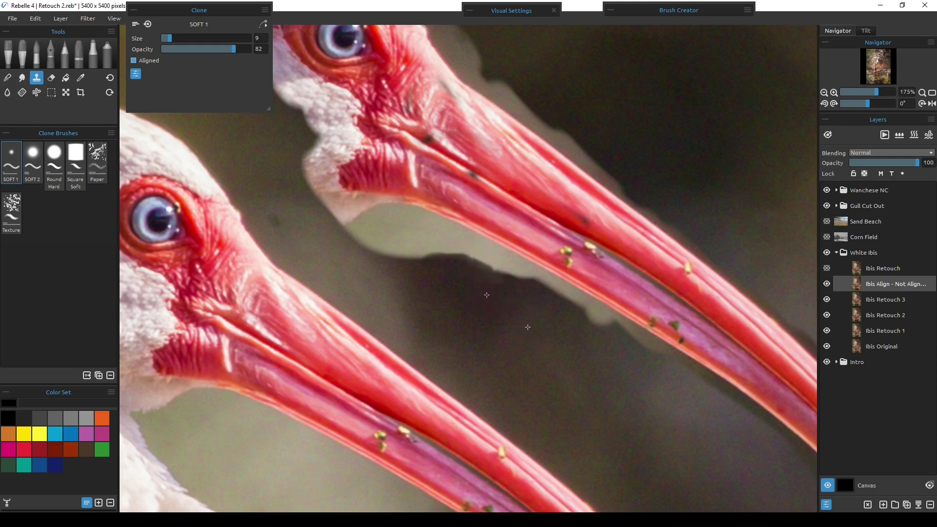
pyautogui.moveTo(474, 253)
pyautogui.mouseDown()
pyautogui.moveTo(498, 270)
pyautogui.moveTo(465, 259)
pyautogui.moveTo(510, 273)
pyautogui.moveTo(481, 254)
pyautogui.moveTo(486, 249)
pyautogui.moveTo(417, 260)
pyautogui.moveTo(478, 247)
pyautogui.moveTo(486, 252)
pyautogui.moveTo(466, 263)
pyautogui.moveTo(489, 264)
pyautogui.moveTo(474, 248)
pyautogui.moveTo(485, 247)
pyautogui.moveTo(480, 240)
pyautogui.moveTo(544, 276)
pyautogui.moveTo(522, 263)
pyautogui.moveTo(529, 284)
pyautogui.moveTo(536, 280)
pyautogui.moveTo(494, 249)
pyautogui.moveTo(507, 268)
pyautogui.moveTo(534, 277)
pyautogui.moveTo(519, 289)
pyautogui.moveTo(461, 264)
pyautogui.moveTo(515, 296)
pyautogui.moveTo(489, 269)
pyautogui.moveTo(530, 286)
pyautogui.moveTo(512, 265)
pyautogui.moveTo(544, 283)
pyautogui.moveTo(527, 267)
pyautogui.moveTo(547, 281)
pyautogui.moveTo(511, 260)
pyautogui.moveTo(546, 287)
pyautogui.mouseUp()
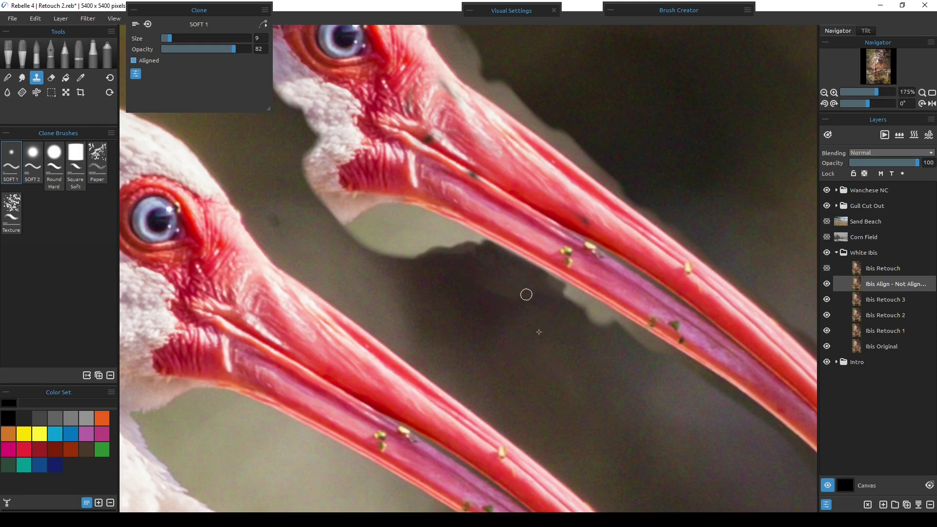
# Lower the clone opacity to 36 and set the brush size to 16
pyautogui.click(195, 48)
pyautogui.click(185, 38)
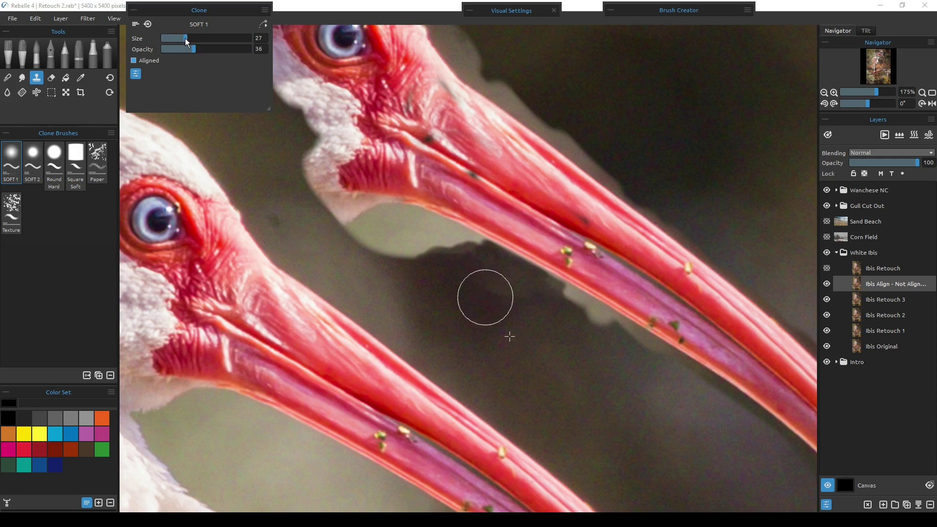
pyautogui.click(182, 38)
pyautogui.click(176, 38)
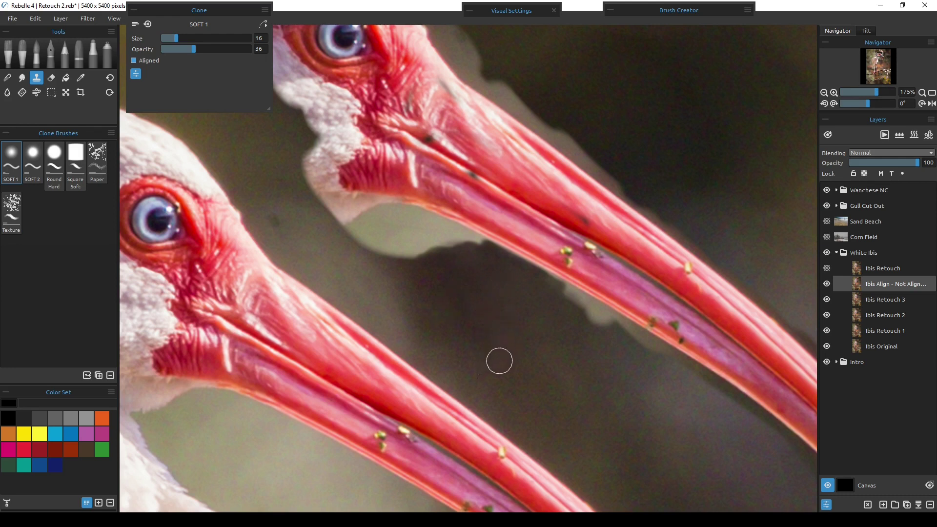
# Select the Ibis Retouch layer and make it visible
pyautogui.hotkey('ctrl', '0')
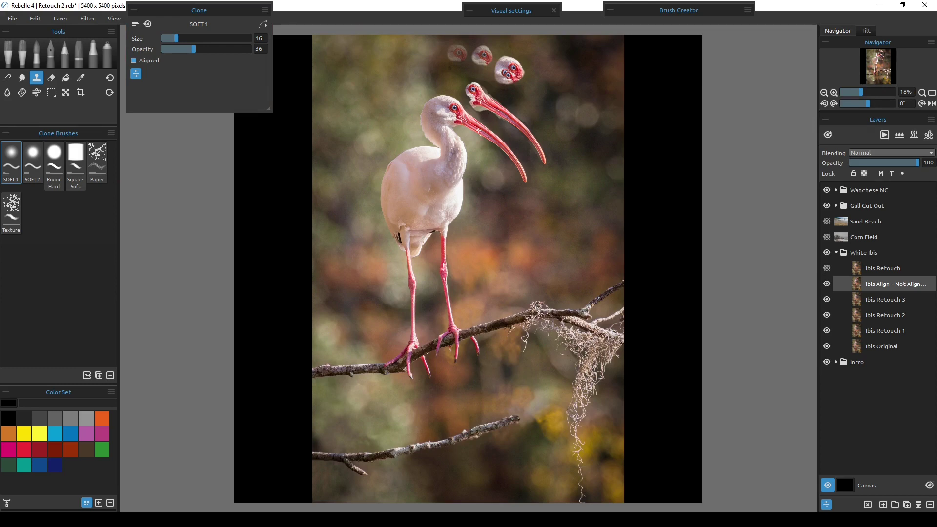
pyautogui.click(871, 267)
pyautogui.click(827, 268)
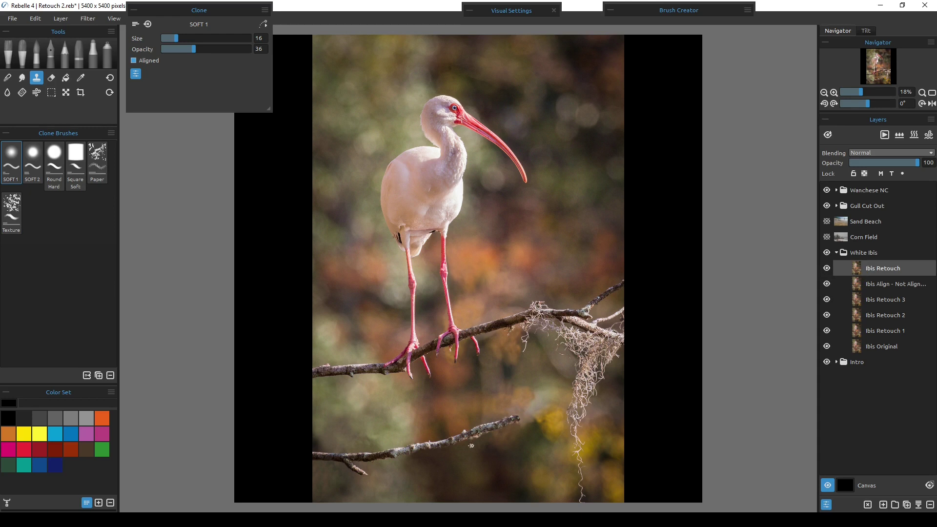
# Set the clone brush to size 46 and opacity 100, and clone background over the outer end of the lower branch
pyautogui.scroll(5, 471, 451)
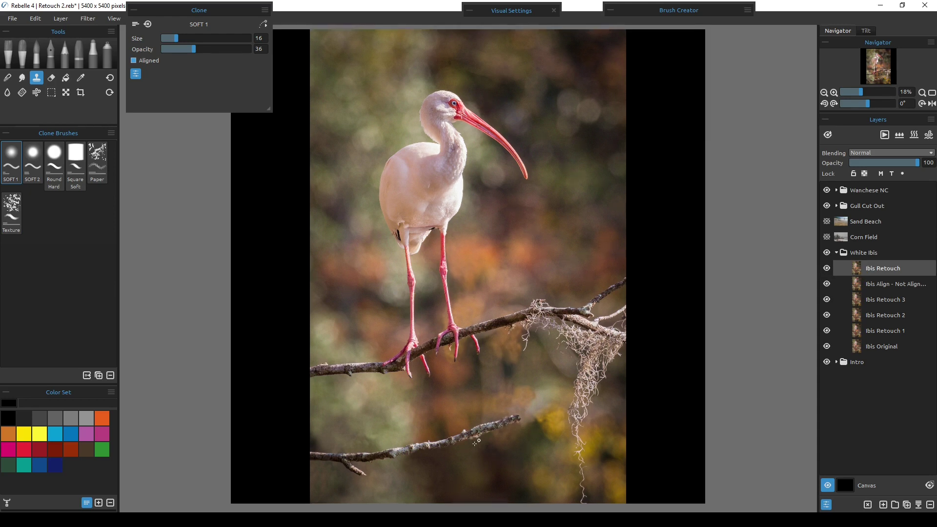
pyautogui.scroll(2, 479, 458)
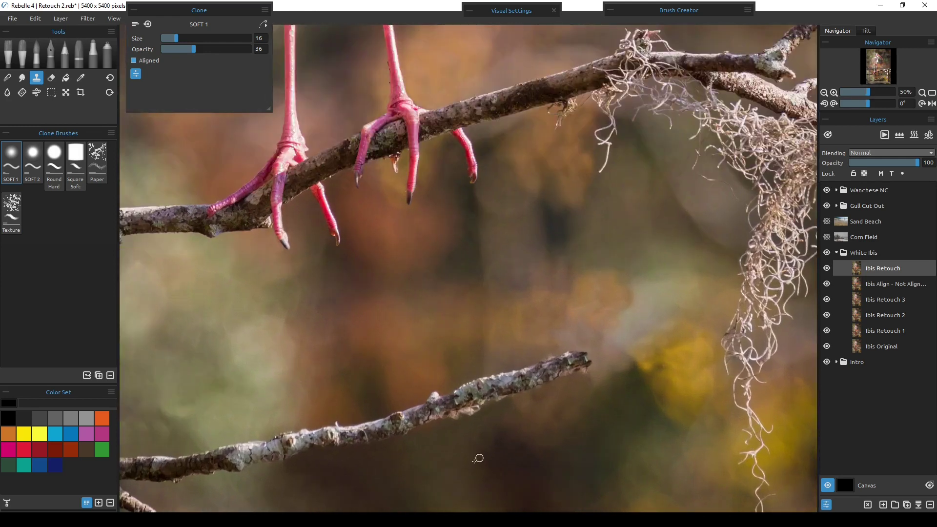
pyautogui.moveTo(493, 443)
pyautogui.mouseDown()
pyautogui.moveTo(530, 328)
pyautogui.moveTo(575, 307)
pyautogui.moveTo(615, 310)
pyautogui.moveTo(560, 312)
pyautogui.mouseUp()
pyautogui.moveTo(233, 52)
pyautogui.mouseDown()
pyautogui.moveTo(251, 51)
pyautogui.moveTo(202, 39)
pyautogui.mouseUp()
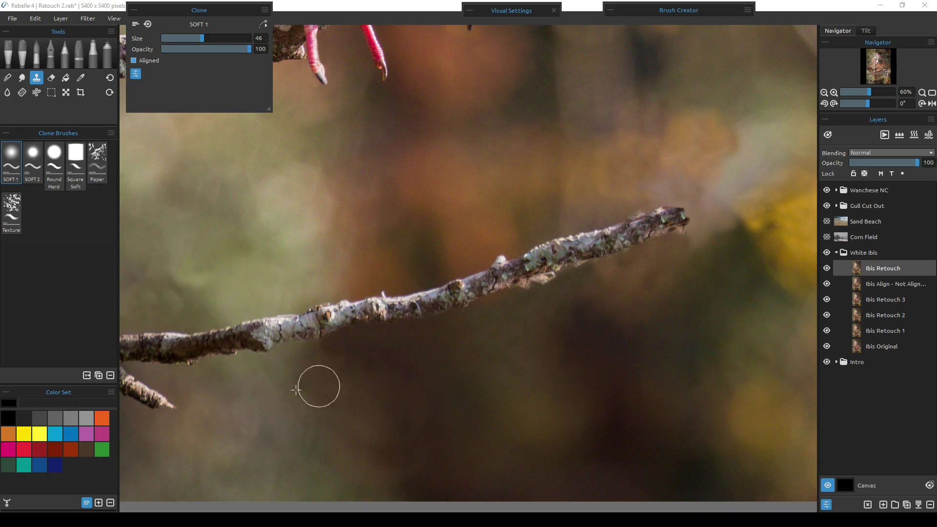
pyautogui.moveTo(573, 348); pyautogui.dragTo(508, 383)
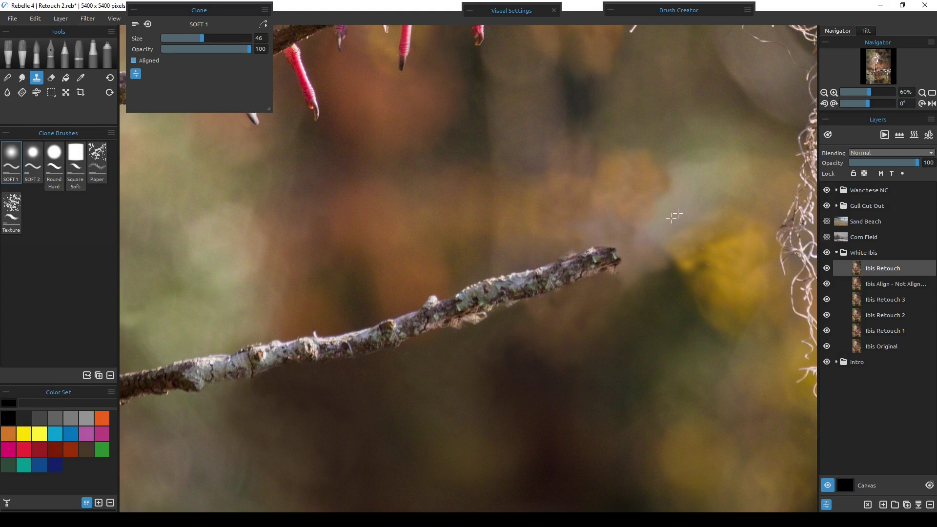
pyautogui.moveTo(599, 302)
pyautogui.mouseDown()
pyautogui.moveTo(600, 263)
pyautogui.moveTo(622, 242)
pyautogui.moveTo(561, 272)
pyautogui.moveTo(596, 272)
pyautogui.mouseUp()
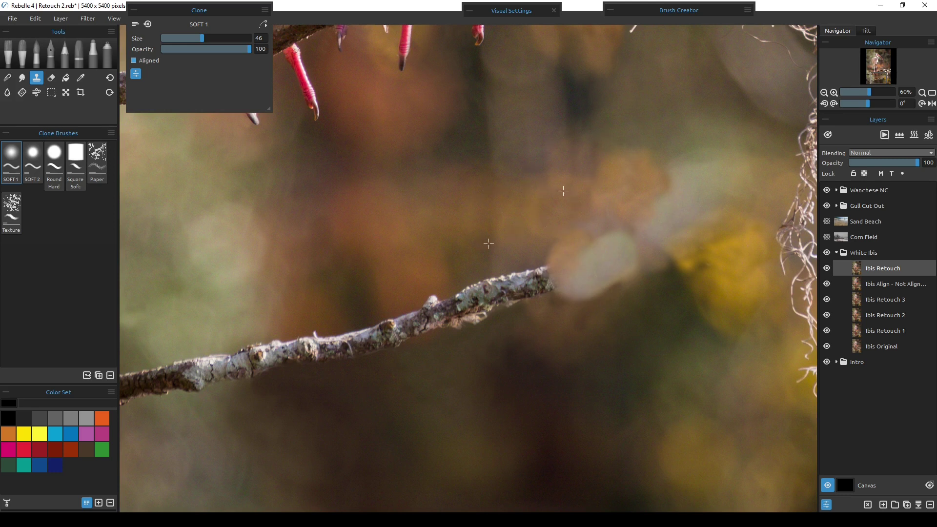
pyautogui.moveTo(521, 267)
pyautogui.mouseDown()
pyautogui.moveTo(541, 259)
pyautogui.moveTo(548, 294)
pyautogui.moveTo(512, 240)
pyautogui.moveTo(504, 266)
pyautogui.moveTo(550, 281)
pyautogui.moveTo(530, 294)
pyautogui.moveTo(533, 302)
pyautogui.moveTo(538, 293)
pyautogui.moveTo(569, 294)
pyautogui.moveTo(578, 254)
pyautogui.moveTo(593, 275)
pyautogui.moveTo(586, 297)
pyautogui.moveTo(595, 281)
pyautogui.moveTo(533, 259)
pyautogui.moveTo(487, 271)
pyautogui.moveTo(489, 308)
pyautogui.moveTo(487, 279)
pyautogui.moveTo(503, 258)
pyautogui.mouseUp()
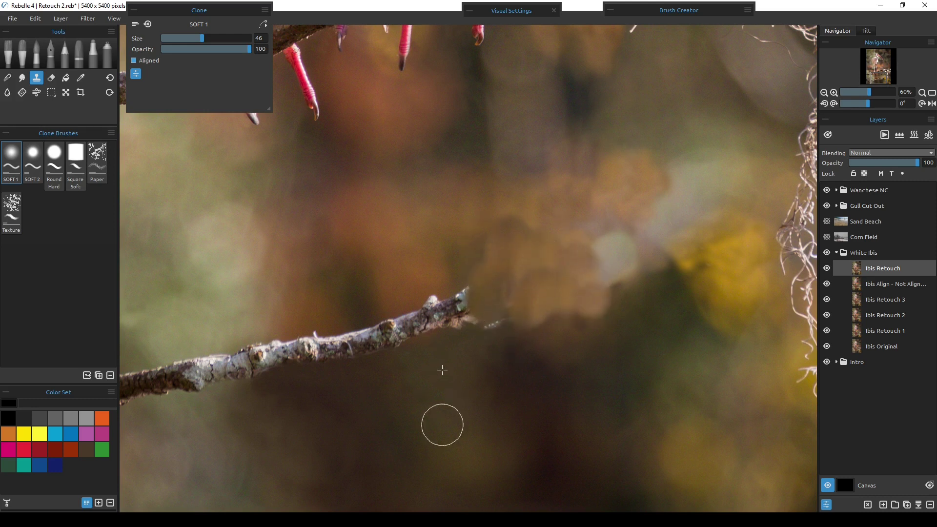
# Clone the adjacent orange and dark background over the middle section of the lower branch
pyautogui.moveTo(443, 318)
pyautogui.mouseDown()
pyautogui.moveTo(468, 319)
pyautogui.moveTo(462, 329)
pyautogui.moveTo(482, 312)
pyautogui.moveTo(406, 342)
pyautogui.moveTo(410, 326)
pyautogui.moveTo(428, 332)
pyautogui.mouseUp()
pyautogui.moveTo(432, 298)
pyautogui.mouseDown()
pyautogui.moveTo(467, 289)
pyautogui.moveTo(458, 291)
pyautogui.moveTo(454, 271)
pyautogui.moveTo(473, 296)
pyautogui.moveTo(467, 309)
pyautogui.moveTo(492, 319)
pyautogui.moveTo(485, 308)
pyautogui.moveTo(438, 307)
pyautogui.moveTo(399, 320)
pyautogui.moveTo(409, 294)
pyautogui.mouseUp()
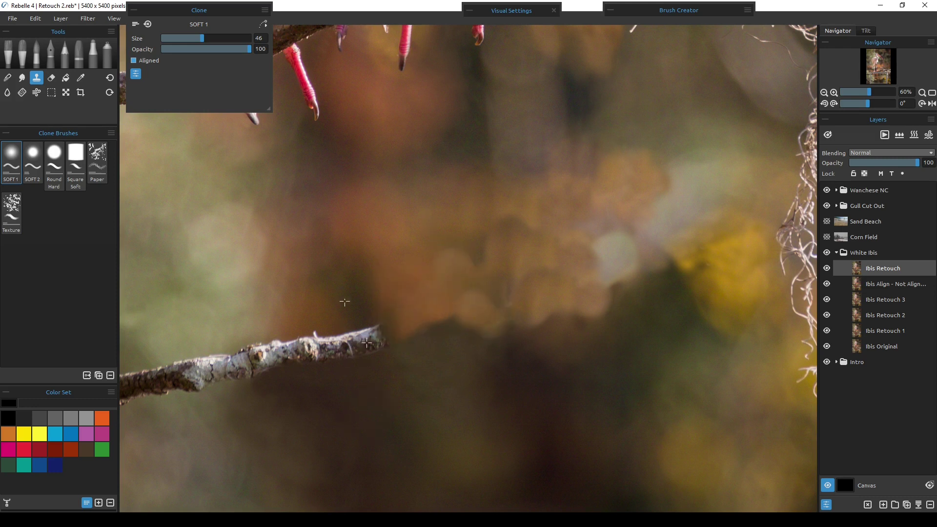
pyautogui.moveTo(366, 335)
pyautogui.mouseDown()
pyautogui.moveTo(376, 345)
pyautogui.moveTo(362, 343)
pyautogui.mouseUp()
pyautogui.moveTo(366, 378)
pyautogui.mouseDown()
pyautogui.moveTo(395, 330)
pyautogui.moveTo(361, 390)
pyautogui.moveTo(332, 362)
pyautogui.moveTo(291, 358)
pyautogui.moveTo(337, 354)
pyautogui.moveTo(343, 328)
pyautogui.moveTo(320, 337)
pyautogui.moveTo(342, 408)
pyautogui.mouseUp()
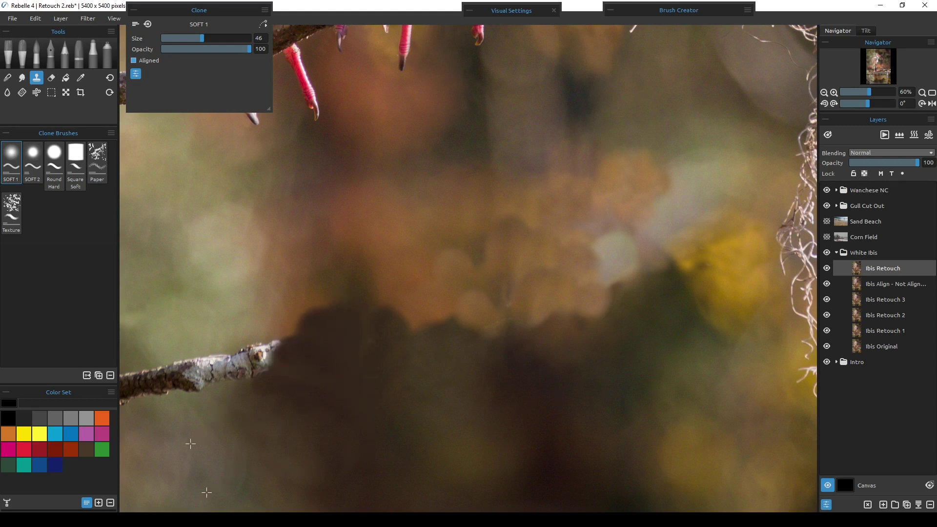
# Clone green and brown background over the next stretch of the lower branch, stopping short of its fork
pyautogui.moveTo(210, 376)
pyautogui.mouseDown()
pyautogui.moveTo(230, 376)
pyautogui.moveTo(254, 358)
pyautogui.moveTo(215, 353)
pyautogui.mouseUp()
pyautogui.moveTo(241, 317)
pyautogui.mouseDown()
pyautogui.moveTo(237, 335)
pyautogui.moveTo(251, 342)
pyautogui.moveTo(270, 331)
pyautogui.moveTo(254, 349)
pyautogui.moveTo(221, 350)
pyautogui.moveTo(211, 365)
pyautogui.moveTo(195, 325)
pyautogui.mouseUp()
pyautogui.moveTo(181, 359)
pyautogui.mouseDown()
pyautogui.moveTo(168, 360)
pyautogui.moveTo(189, 383)
pyautogui.moveTo(188, 458)
pyautogui.mouseUp()
pyautogui.moveTo(172, 402)
pyautogui.mouseDown()
pyautogui.moveTo(188, 418)
pyautogui.moveTo(203, 389)
pyautogui.moveTo(234, 388)
pyautogui.mouseUp()
# Clone background over the forked twig and the remaining branch up to the photo's left edge
pyautogui.moveTo(275, 416); pyautogui.dragTo(549, 299)
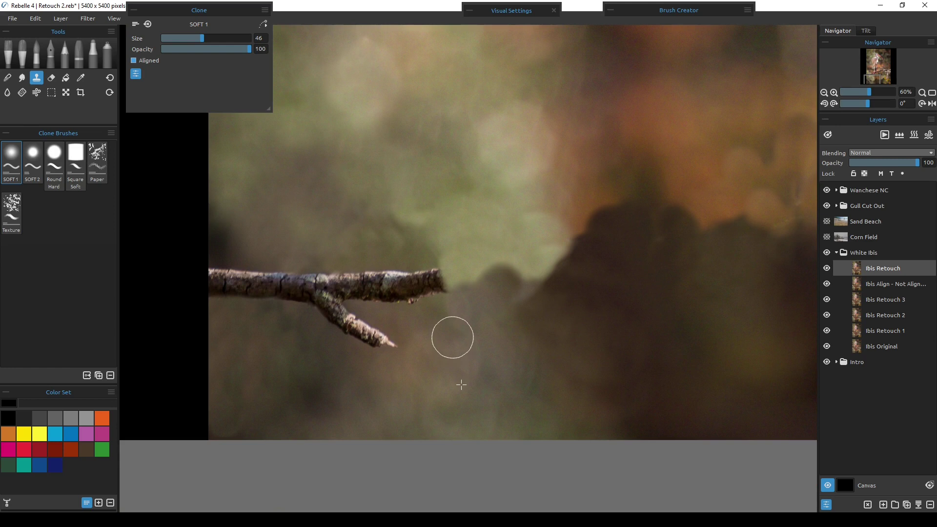
pyautogui.moveTo(440, 294)
pyautogui.mouseDown()
pyautogui.moveTo(435, 258)
pyautogui.moveTo(447, 282)
pyautogui.moveTo(424, 302)
pyautogui.moveTo(426, 324)
pyautogui.moveTo(410, 341)
pyautogui.moveTo(328, 370)
pyautogui.moveTo(381, 347)
pyautogui.moveTo(360, 325)
pyautogui.mouseUp()
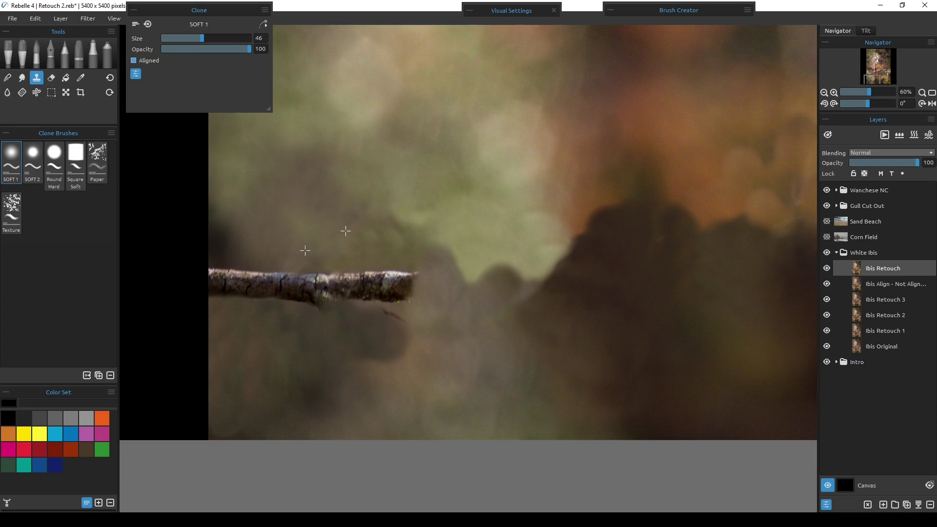
pyautogui.moveTo(372, 281)
pyautogui.mouseDown()
pyautogui.moveTo(403, 280)
pyautogui.moveTo(397, 301)
pyautogui.moveTo(345, 276)
pyautogui.moveTo(372, 284)
pyautogui.mouseUp()
pyautogui.moveTo(380, 318)
pyautogui.mouseDown()
pyautogui.moveTo(367, 292)
pyautogui.moveTo(391, 330)
pyautogui.moveTo(412, 323)
pyautogui.moveTo(402, 263)
pyautogui.moveTo(389, 355)
pyautogui.moveTo(379, 324)
pyautogui.mouseUp()
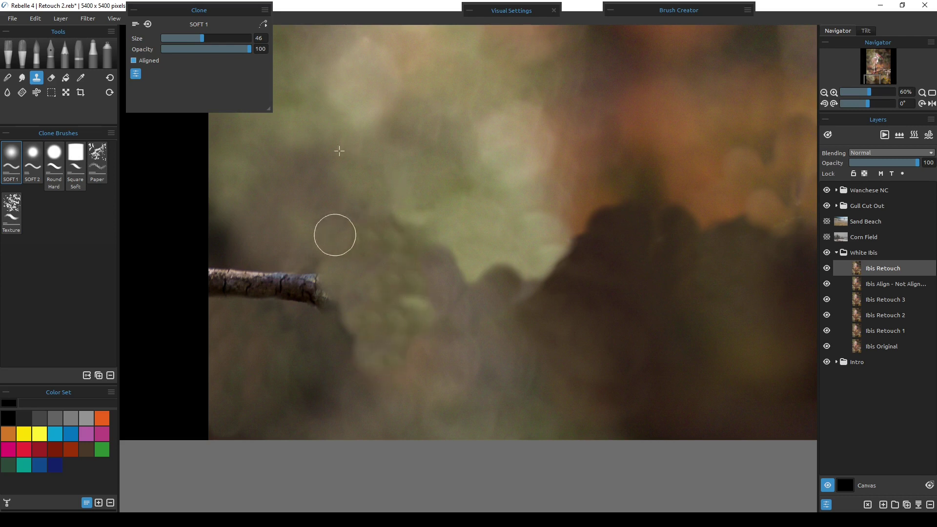
pyautogui.moveTo(304, 276)
pyautogui.mouseDown()
pyautogui.moveTo(303, 301)
pyautogui.moveTo(311, 273)
pyautogui.moveTo(336, 291)
pyautogui.mouseUp()
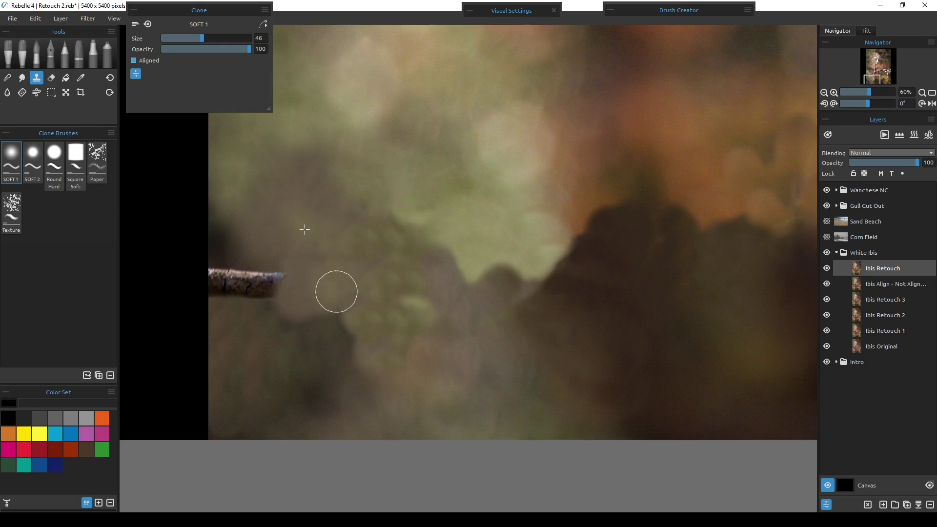
pyautogui.moveTo(271, 283)
pyautogui.mouseDown()
pyautogui.moveTo(242, 297)
pyautogui.moveTo(238, 282)
pyautogui.moveTo(256, 301)
pyautogui.moveTo(230, 291)
pyautogui.moveTo(229, 277)
pyautogui.moveTo(229, 289)
pyautogui.moveTo(227, 270)
pyautogui.moveTo(228, 316)
pyautogui.moveTo(248, 266)
pyautogui.moveTo(289, 324)
pyautogui.moveTo(329, 305)
pyautogui.moveTo(349, 310)
pyautogui.mouseUp()
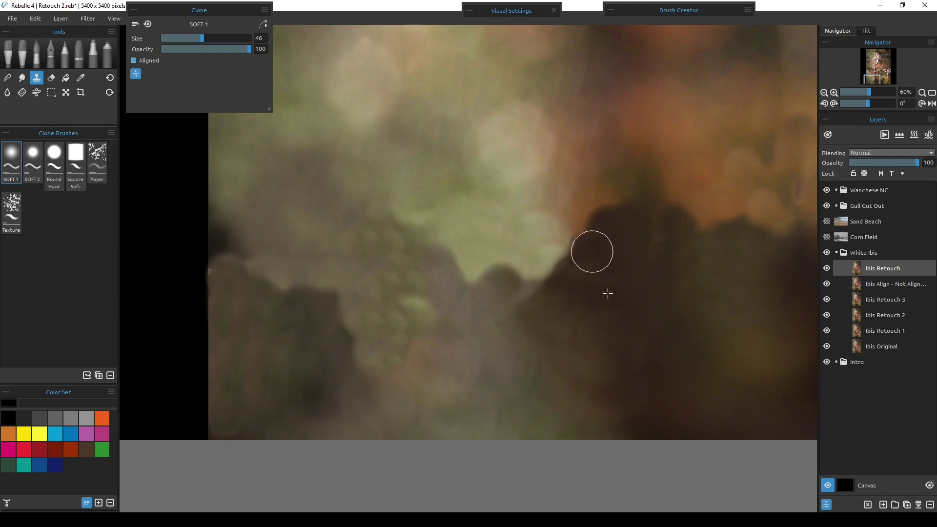
# Set the clone brush to size 56 and opacity 56, and blend the hard-edged dark patches where the fork was
pyautogui.click(212, 48)
pyautogui.moveTo(203, 40); pyautogui.dragTo(211, 38)
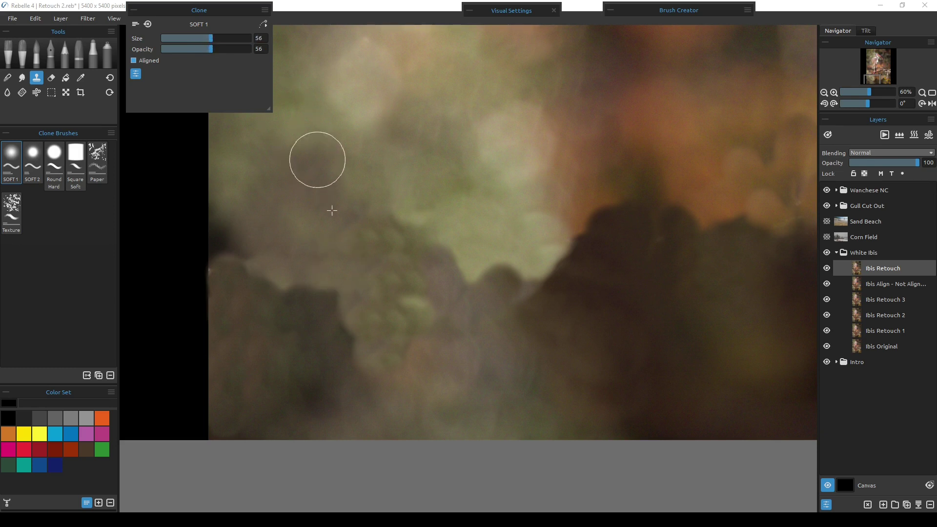
pyautogui.moveTo(314, 324)
pyautogui.mouseDown()
pyautogui.moveTo(341, 311)
pyautogui.moveTo(352, 325)
pyautogui.moveTo(365, 319)
pyautogui.moveTo(364, 348)
pyautogui.moveTo(355, 306)
pyautogui.moveTo(329, 273)
pyautogui.moveTo(308, 298)
pyautogui.moveTo(326, 326)
pyautogui.moveTo(284, 309)
pyautogui.moveTo(292, 261)
pyautogui.moveTo(305, 310)
pyautogui.moveTo(344, 338)
pyautogui.moveTo(390, 276)
pyautogui.moveTo(357, 311)
pyautogui.mouseUp()
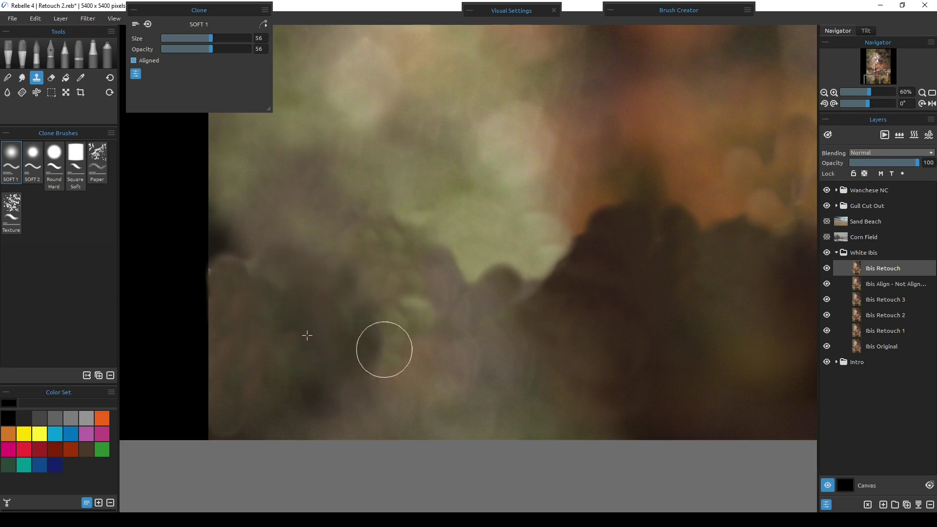
pyautogui.moveTo(384, 349); pyautogui.dragTo(411, 330)
# Clone over the scalloped boundary between the pale green and dark brown background to soften it
pyautogui.moveTo(493, 209)
pyautogui.mouseDown()
pyautogui.moveTo(462, 254)
pyautogui.moveTo(474, 218)
pyautogui.moveTo(492, 254)
pyautogui.moveTo(534, 295)
pyautogui.moveTo(484, 251)
pyautogui.mouseUp()
pyautogui.moveTo(469, 207)
pyautogui.mouseDown()
pyautogui.moveTo(562, 297)
pyautogui.moveTo(563, 247)
pyautogui.moveTo(573, 263)
pyautogui.moveTo(554, 274)
pyautogui.moveTo(571, 310)
pyautogui.moveTo(535, 296)
pyautogui.moveTo(510, 324)
pyautogui.moveTo(568, 259)
pyautogui.moveTo(539, 299)
pyautogui.mouseUp()
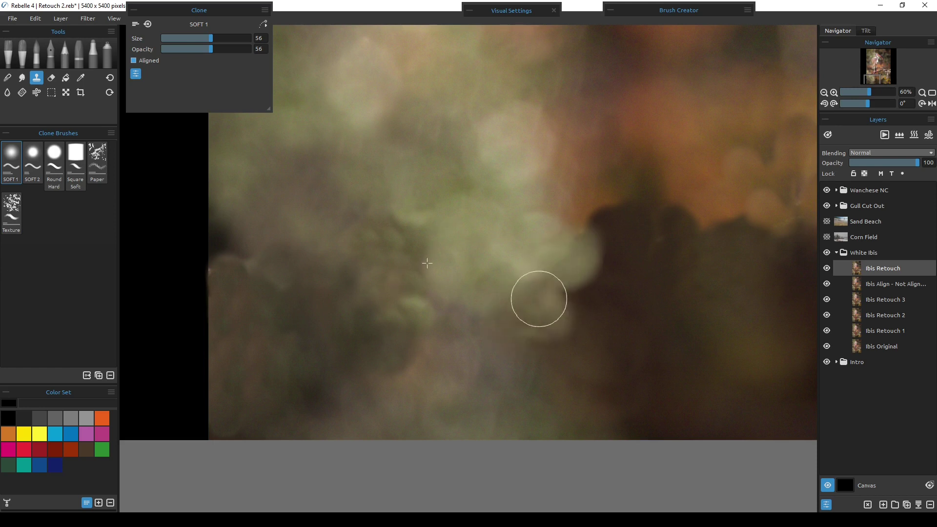
pyautogui.moveTo(601, 217); pyautogui.dragTo(562, 217)
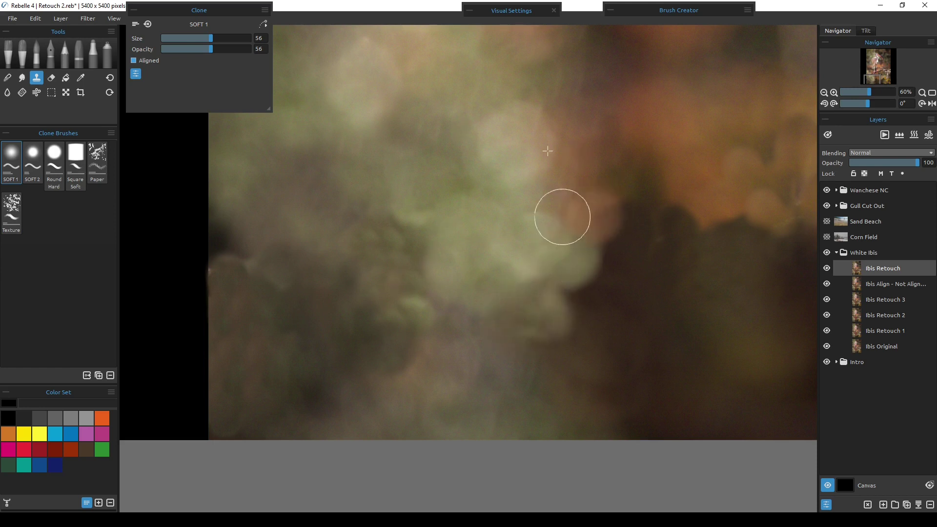
pyautogui.moveTo(624, 304)
pyautogui.mouseDown()
pyautogui.moveTo(582, 276)
pyautogui.moveTo(596, 272)
pyautogui.moveTo(586, 268)
pyautogui.moveTo(585, 301)
pyautogui.moveTo(549, 323)
pyautogui.mouseUp()
# Lower the clone opacity to 33 and blend the remaining hard edges between the green, reddish and dark background areas
pyautogui.moveTo(195, 47); pyautogui.dragTo(191, 49)
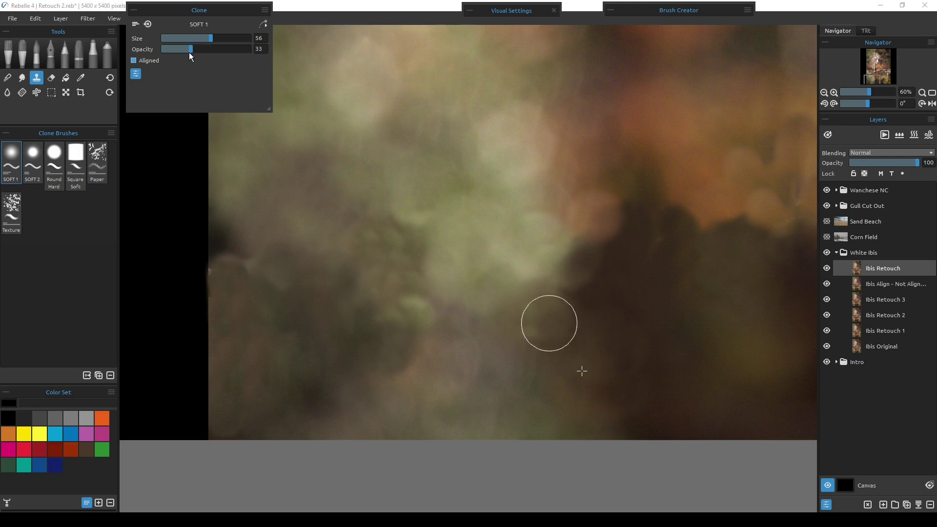
pyautogui.moveTo(603, 298)
pyautogui.mouseDown()
pyautogui.moveTo(568, 294)
pyautogui.moveTo(566, 282)
pyautogui.moveTo(583, 294)
pyautogui.moveTo(578, 264)
pyautogui.moveTo(605, 267)
pyautogui.moveTo(562, 238)
pyautogui.moveTo(530, 271)
pyautogui.moveTo(535, 291)
pyautogui.moveTo(553, 263)
pyautogui.moveTo(545, 233)
pyautogui.moveTo(560, 225)
pyautogui.moveTo(584, 350)
pyautogui.moveTo(681, 259)
pyautogui.moveTo(630, 184)
pyautogui.moveTo(611, 229)
pyautogui.moveTo(610, 220)
pyautogui.moveTo(598, 224)
pyautogui.moveTo(630, 198)
pyautogui.moveTo(647, 228)
pyautogui.moveTo(629, 205)
pyautogui.moveTo(603, 197)
pyautogui.mouseUp()
pyautogui.moveTo(601, 255)
pyautogui.mouseDown()
pyautogui.moveTo(621, 272)
pyautogui.moveTo(659, 224)
pyautogui.moveTo(580, 241)
pyautogui.moveTo(605, 234)
pyautogui.mouseUp()
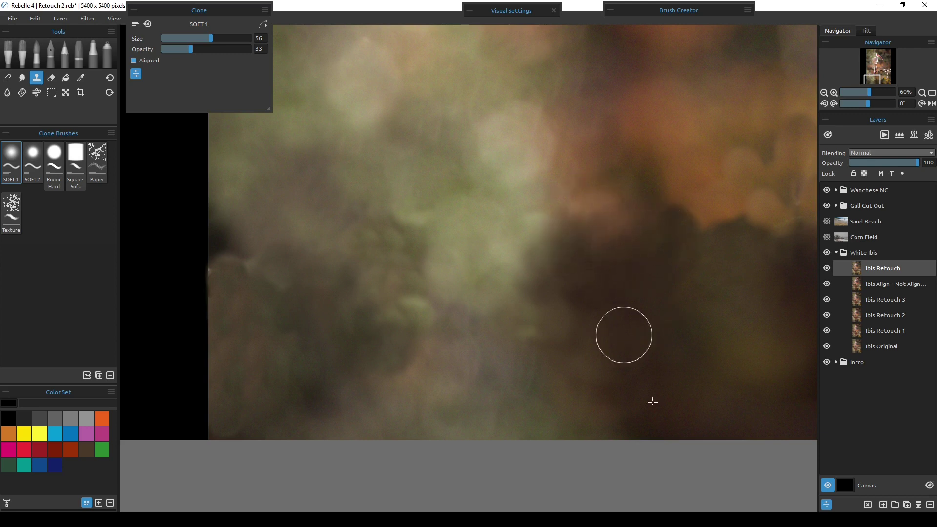
# Blend the scalloped edge between the orange and dark background, and soften the pale round spot beside the yellow foliage
pyautogui.moveTo(642, 310); pyautogui.dragTo(437, 323)
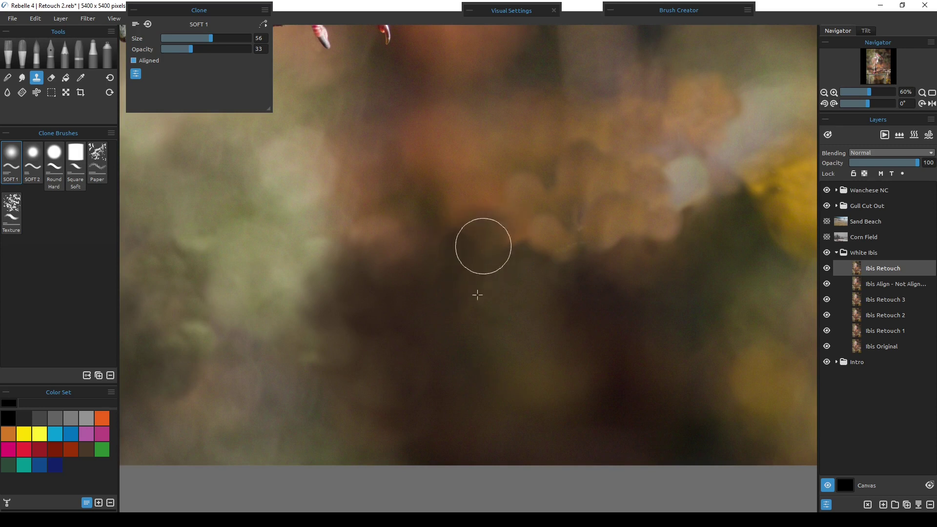
pyautogui.moveTo(457, 223)
pyautogui.mouseDown()
pyautogui.moveTo(450, 232)
pyautogui.moveTo(553, 229)
pyautogui.moveTo(535, 226)
pyautogui.moveTo(563, 247)
pyautogui.moveTo(617, 220)
pyautogui.mouseUp()
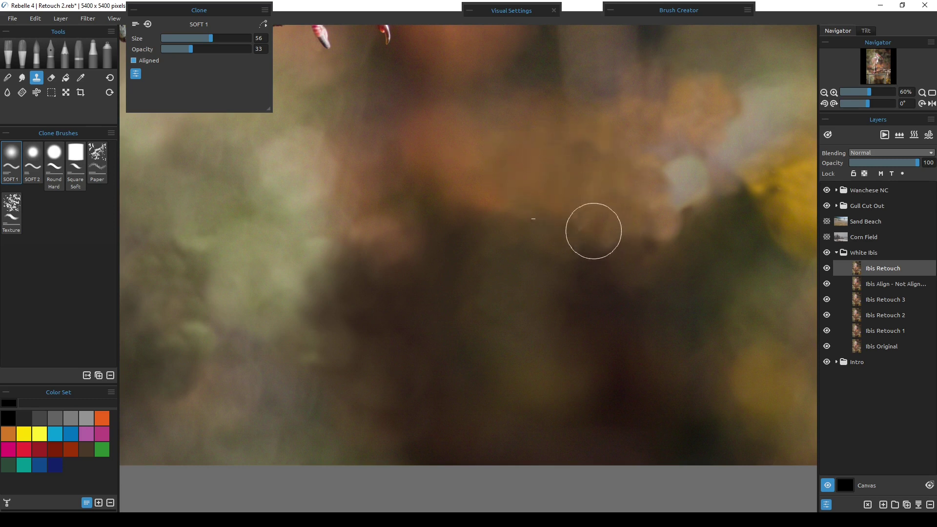
pyautogui.moveTo(684, 158)
pyautogui.mouseDown()
pyautogui.moveTo(656, 188)
pyautogui.moveTo(663, 151)
pyautogui.mouseUp()
pyautogui.moveTo(664, 228)
pyautogui.mouseDown()
pyautogui.moveTo(682, 203)
pyautogui.moveTo(648, 250)
pyautogui.moveTo(682, 250)
pyautogui.mouseUp()
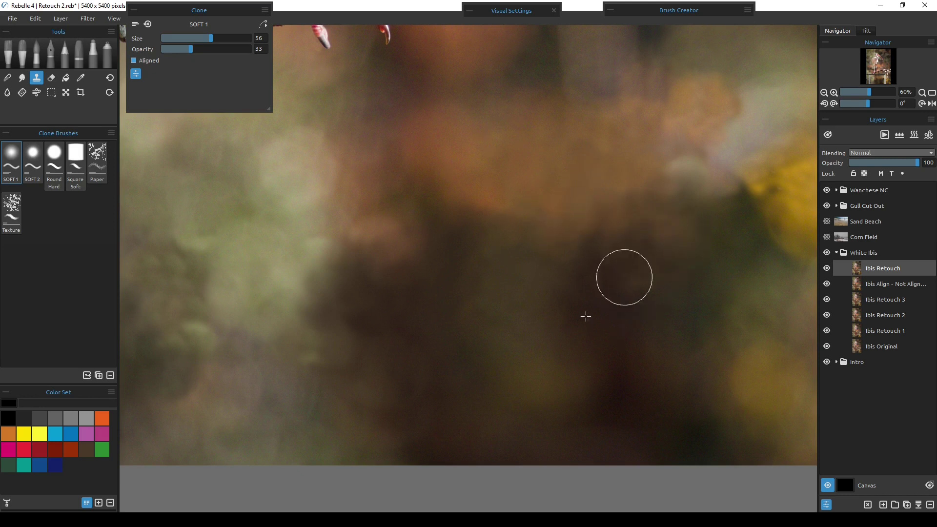
# Set the clone brush size to 36 and smooth the dark patch and uneven tones near the photo's lower left edge
pyautogui.moveTo(389, 291); pyautogui.dragTo(585, 386)
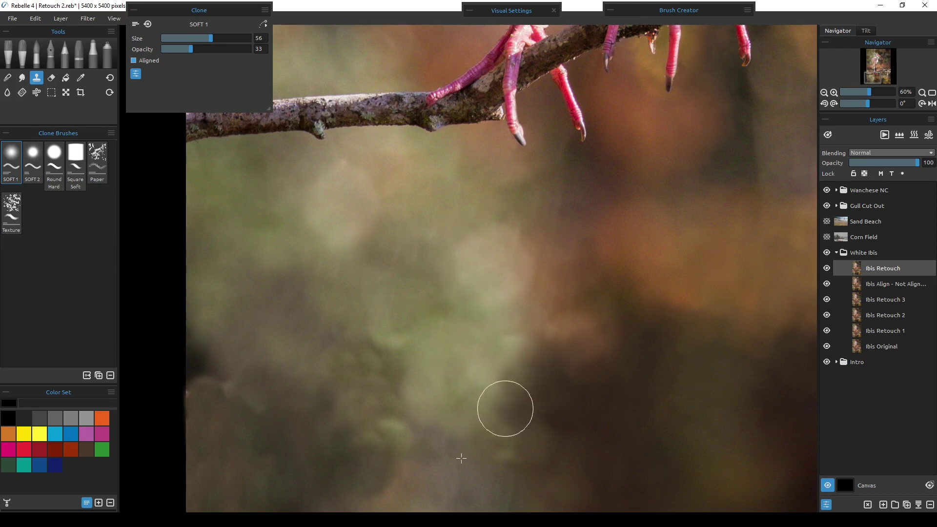
pyautogui.hotkey('ctrl', '0')
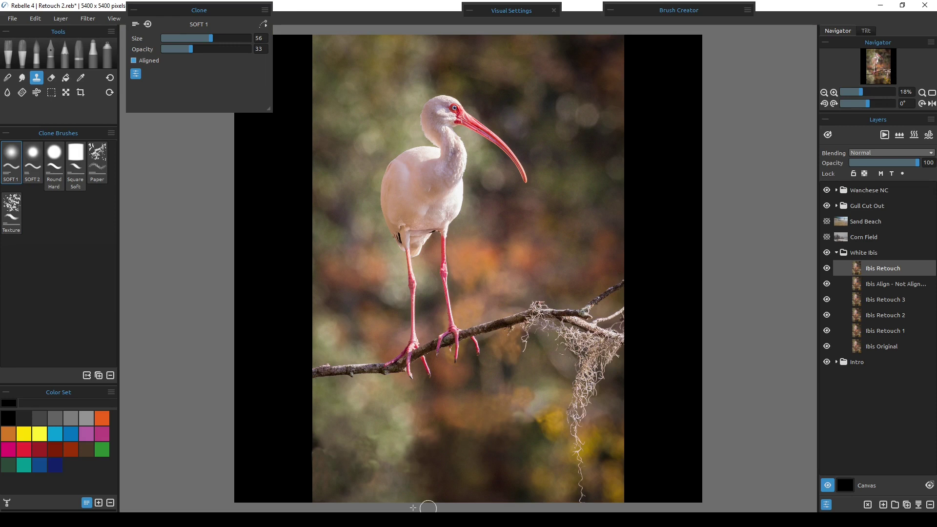
pyautogui.hotkey('ctrl', '1')
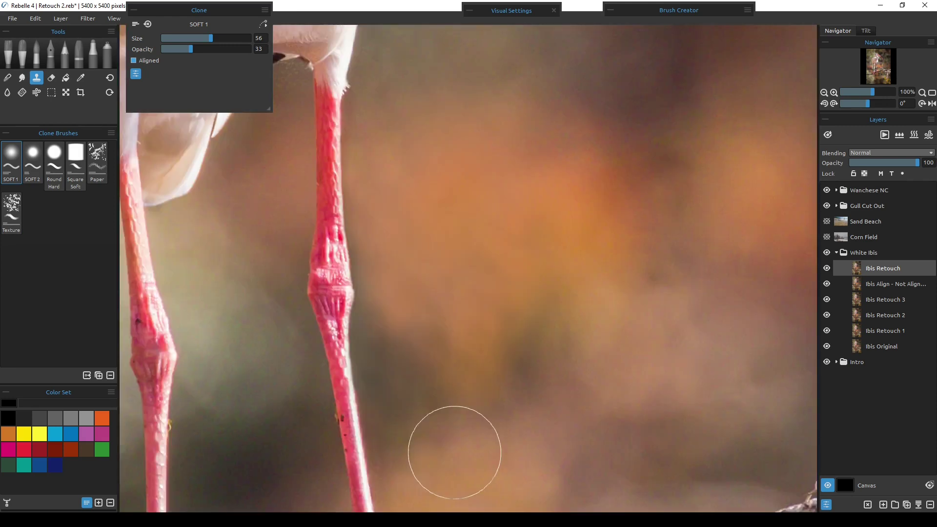
pyautogui.moveTo(407, 441); pyautogui.dragTo(584, 147)
pyautogui.moveTo(442, 373)
pyautogui.mouseDown()
pyautogui.moveTo(510, 324)
pyautogui.moveTo(617, 188)
pyautogui.moveTo(429, 236)
pyautogui.moveTo(462, 367)
pyautogui.moveTo(450, 371)
pyautogui.mouseUp()
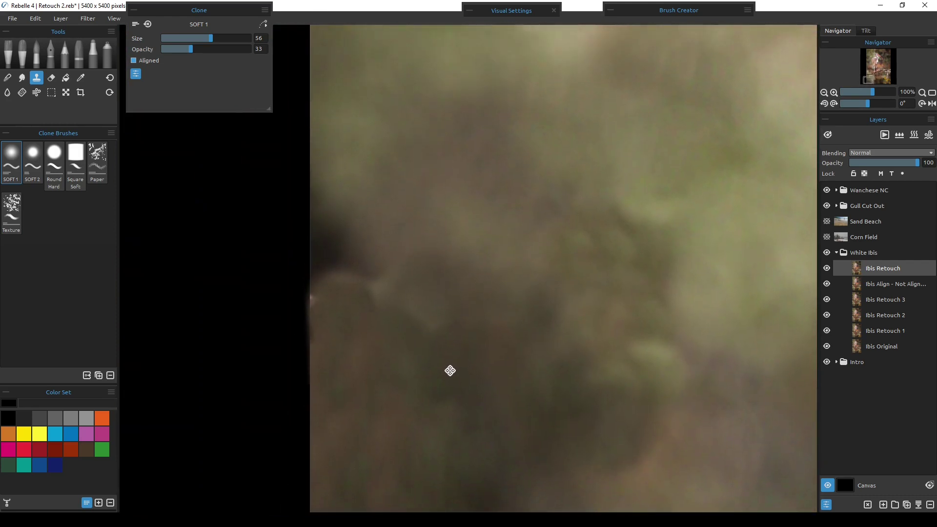
pyautogui.click(194, 38)
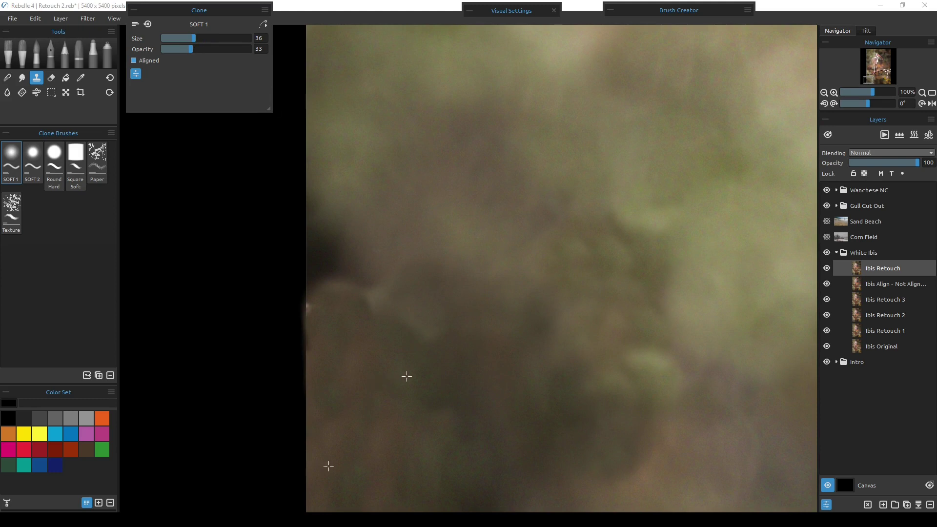
pyautogui.moveTo(364, 280)
pyautogui.mouseDown()
pyautogui.moveTo(362, 333)
pyautogui.moveTo(330, 256)
pyautogui.mouseUp()
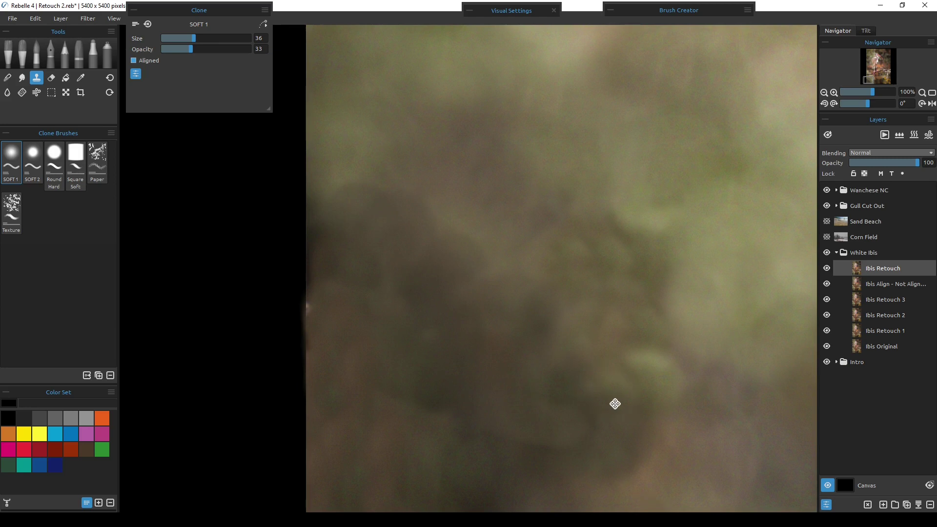
pyautogui.moveTo(615, 403); pyautogui.dragTo(470, 255)
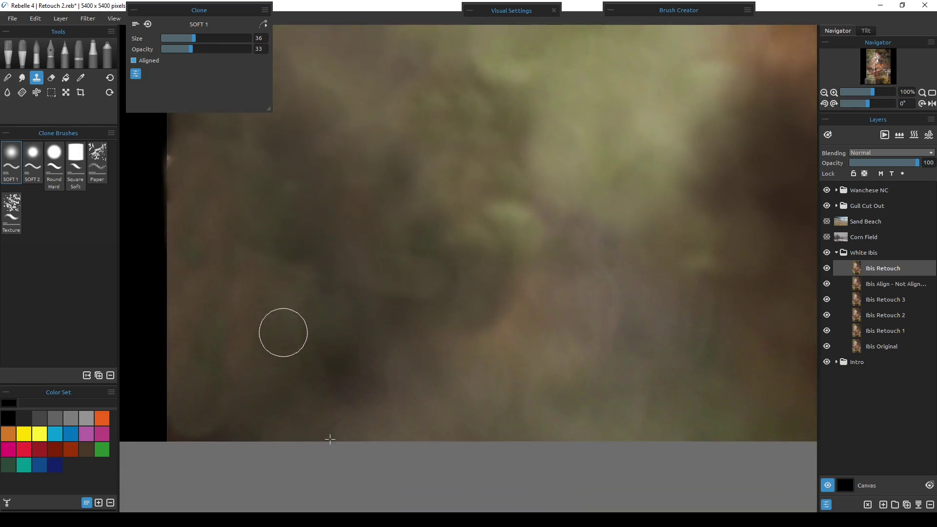
pyautogui.moveTo(443, 253); pyautogui.dragTo(412, 278)
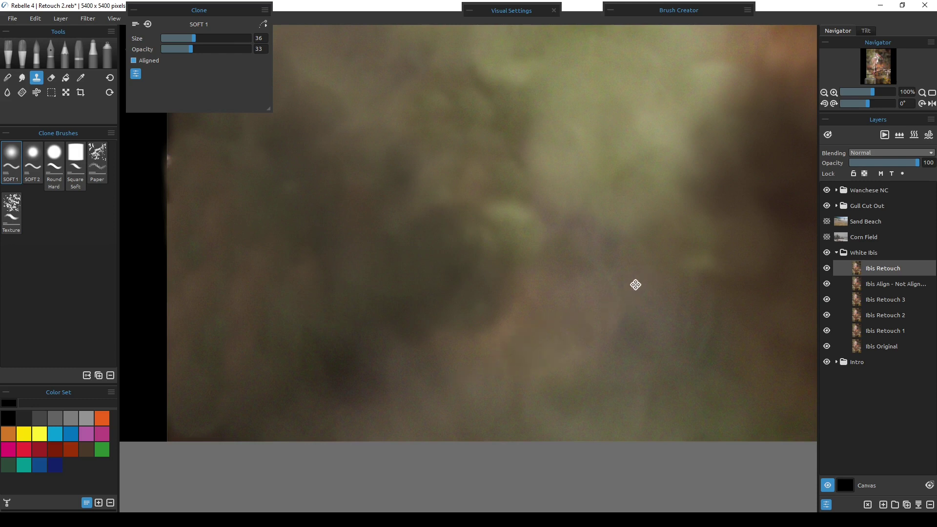
# Clone over the boundary between the orange and dark brown background to soften it, using a clone brush size of 67
pyautogui.moveTo(636, 285); pyautogui.dragTo(462, 362)
pyautogui.moveTo(561, 274); pyautogui.dragTo(420, 401)
pyautogui.moveTo(554, 282); pyautogui.dragTo(302, 332)
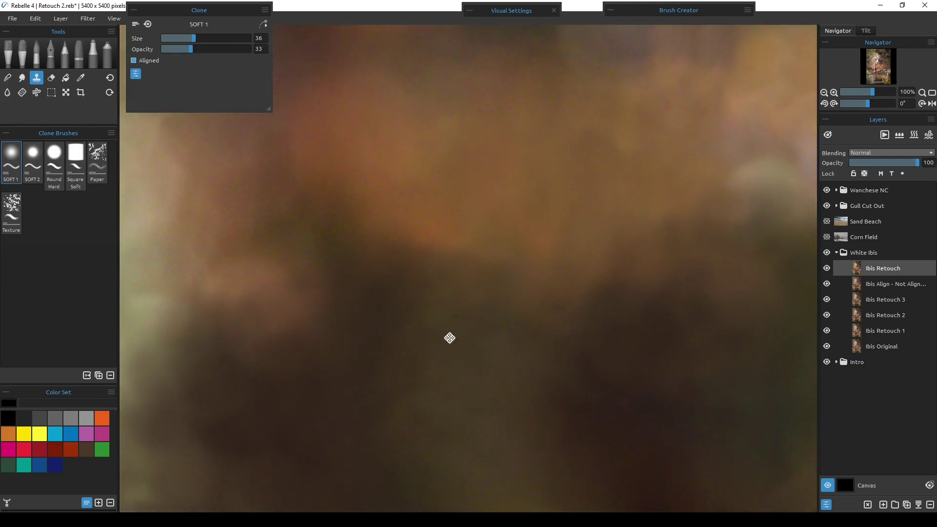
pyautogui.moveTo(478, 418); pyautogui.dragTo(372, 289)
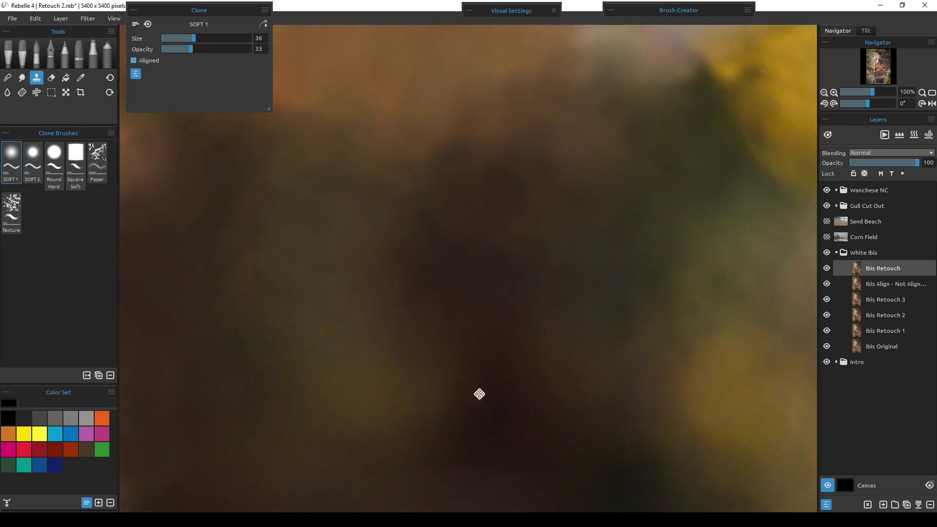
pyautogui.moveTo(479, 393); pyautogui.dragTo(542, 321)
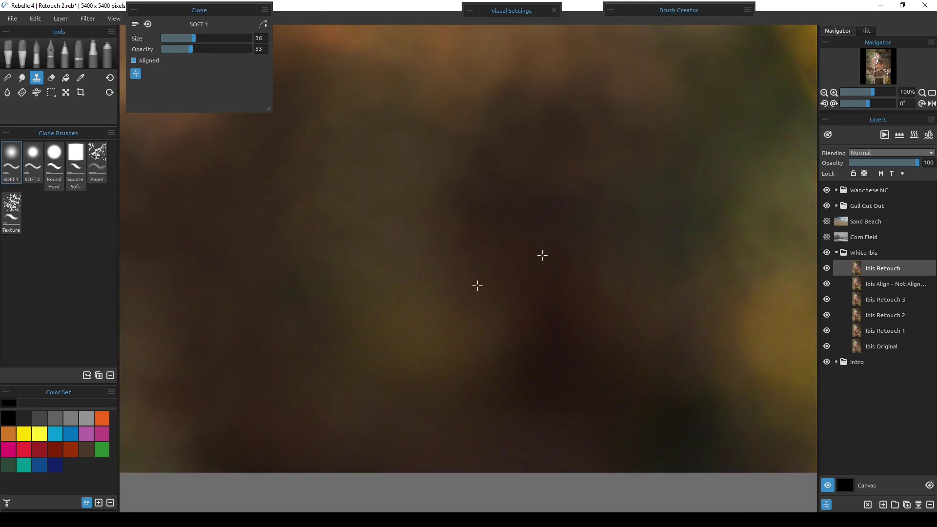
pyautogui.moveTo(433, 97); pyautogui.dragTo(464, 74)
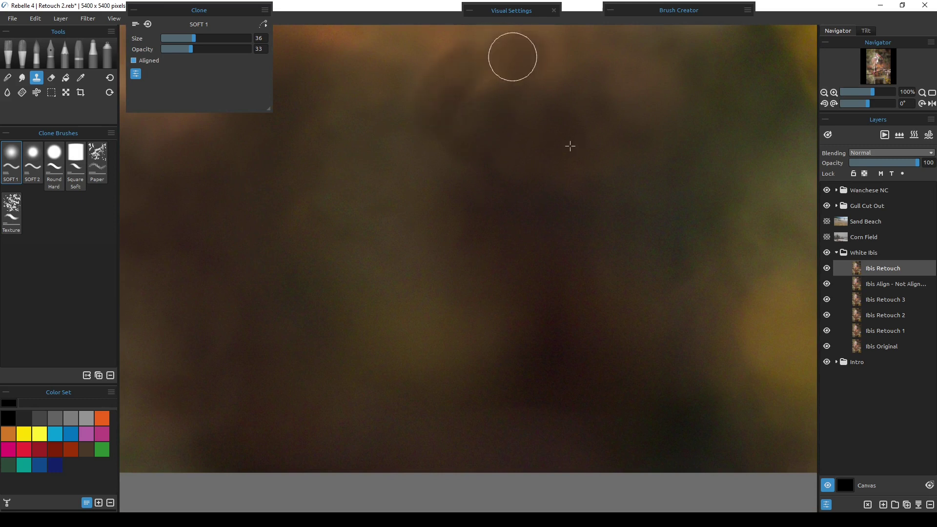
pyautogui.moveTo(519, 234); pyautogui.dragTo(528, 391)
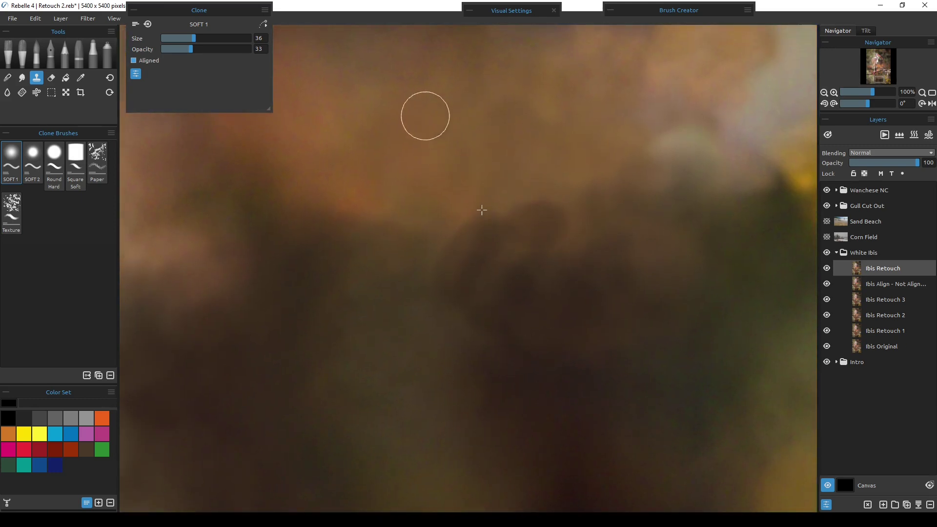
pyautogui.click(220, 38)
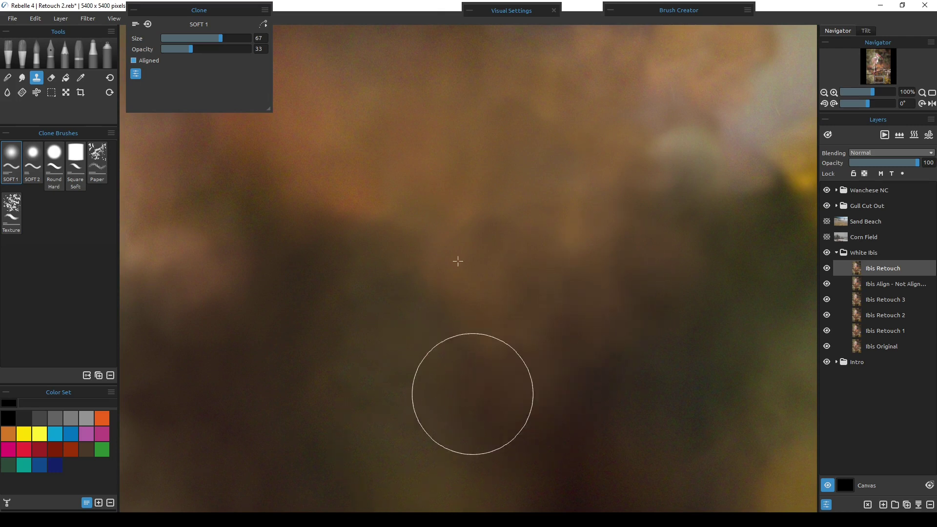
# Toggle the Ibis Retouch layer's visibility to compare it with the original photo, and save the document as Retouch 3
pyautogui.hotkey('ctrl', '0')
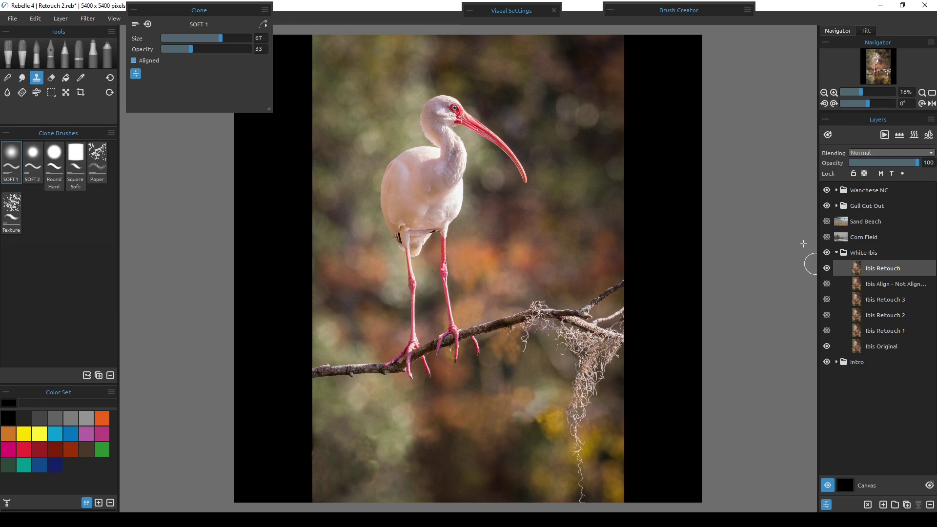
pyautogui.click(827, 269)
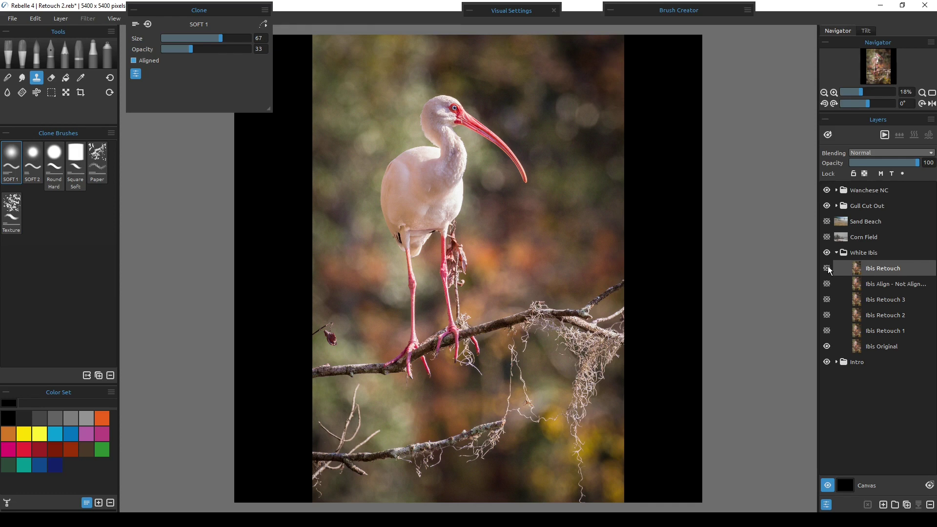
pyautogui.click(827, 269)
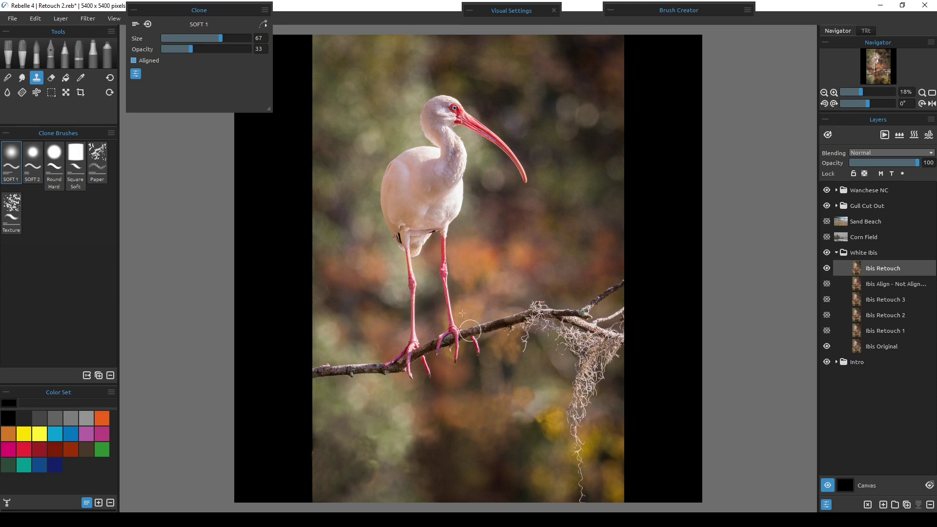
pyautogui.click(827, 269)
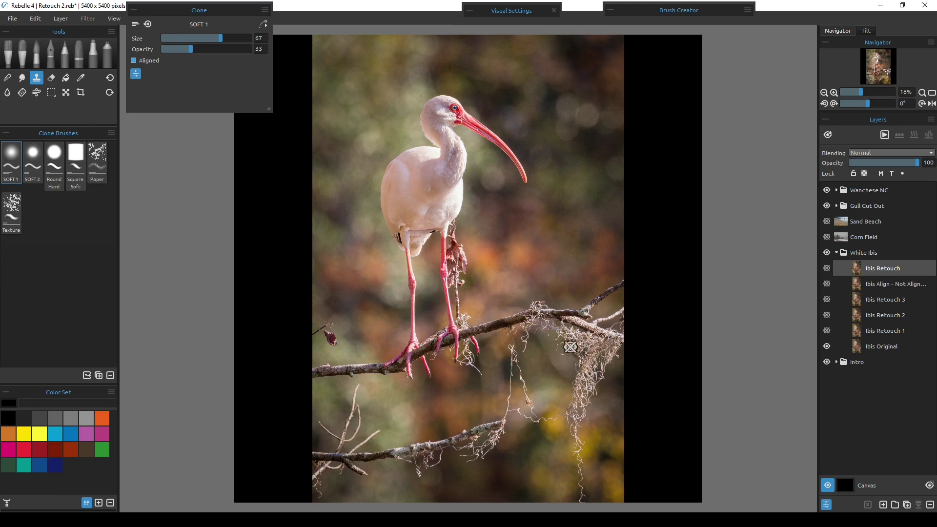
pyautogui.click(828, 269)
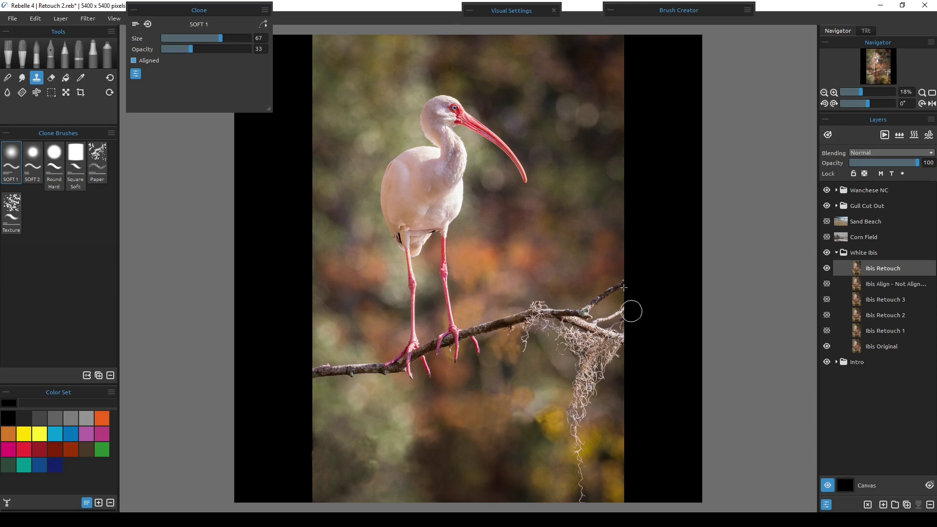
pyautogui.hotkey('ctrl', 'alt', 's')
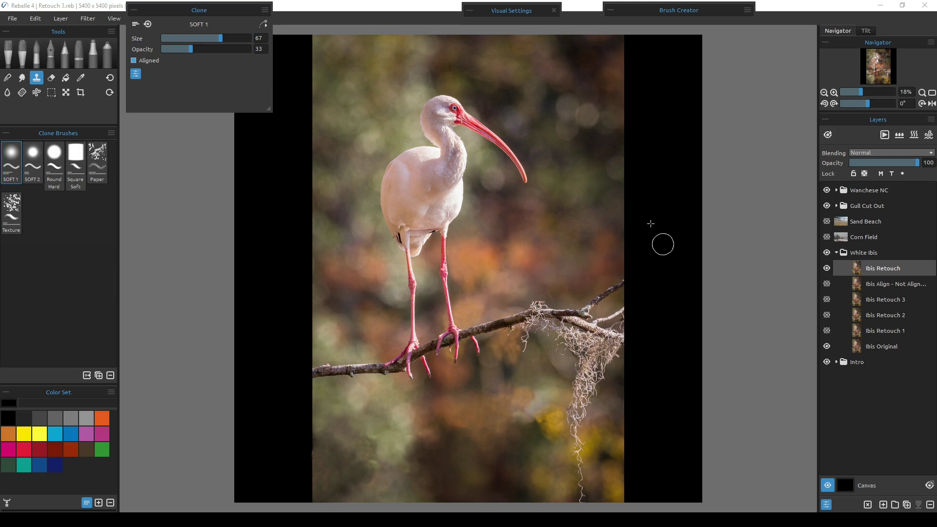
# Collapse and hide the White Ibis group, and show and select the Corn Field layer
pyautogui.click(837, 253)
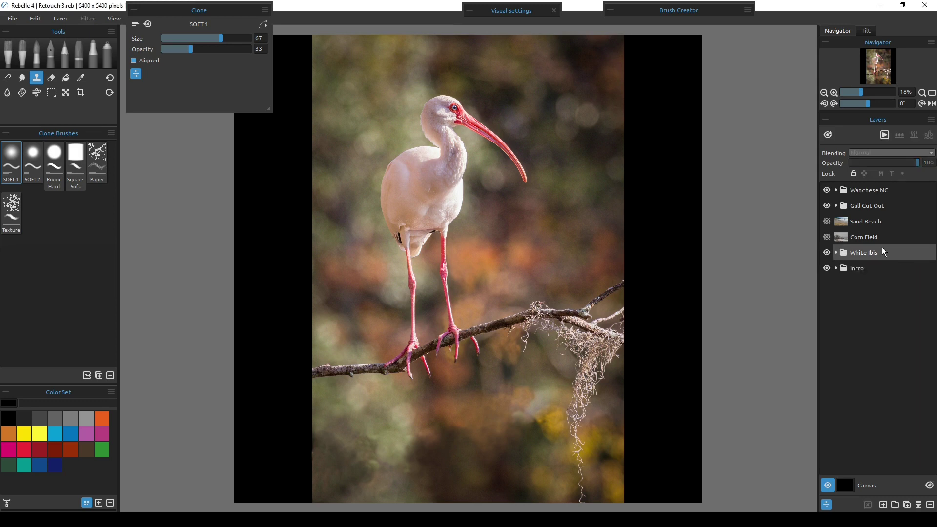
pyautogui.click(828, 253)
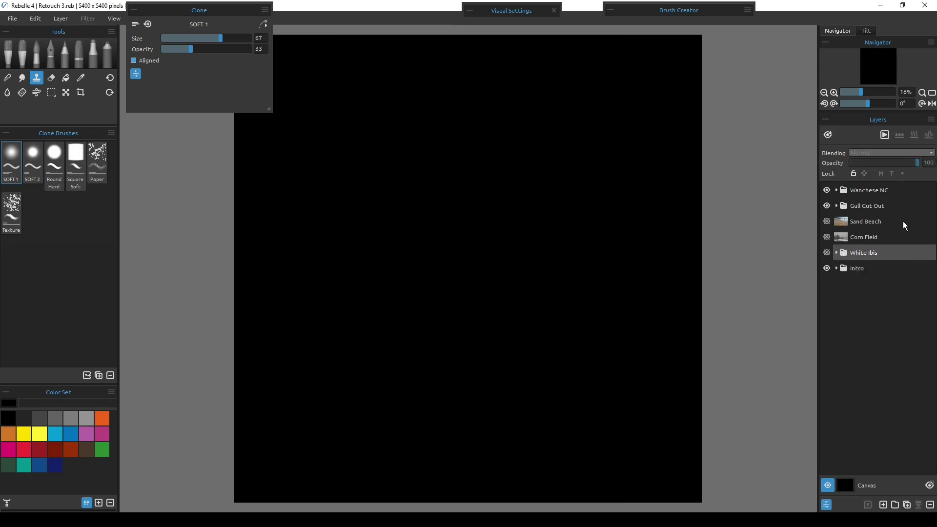
pyautogui.click(828, 236)
pyautogui.click(862, 237)
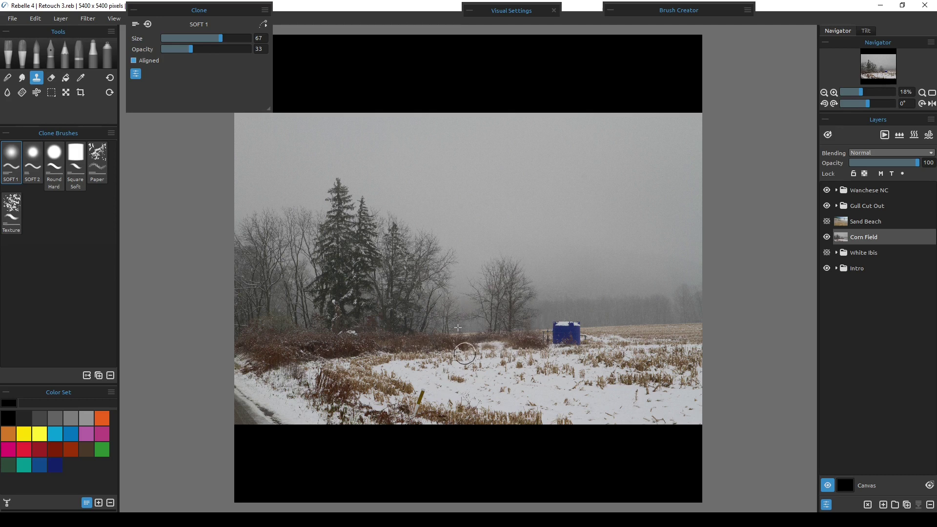
# Examine the Corn Field photo's blue tank, yellow marker post and snowy road edge as objects for retouching
pyautogui.click(51, 94)
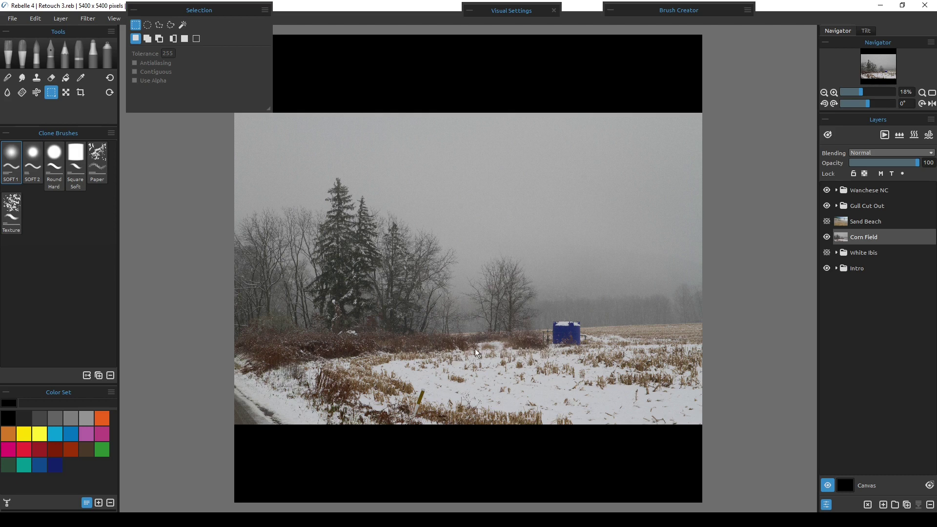
pyautogui.scroll(5, 547, 351)
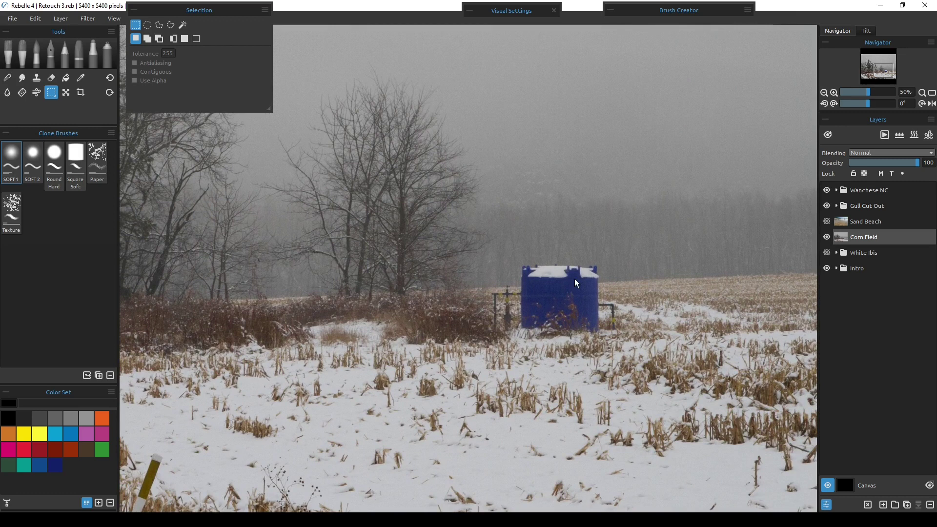
pyautogui.moveTo(613, 350); pyautogui.dragTo(513, 335)
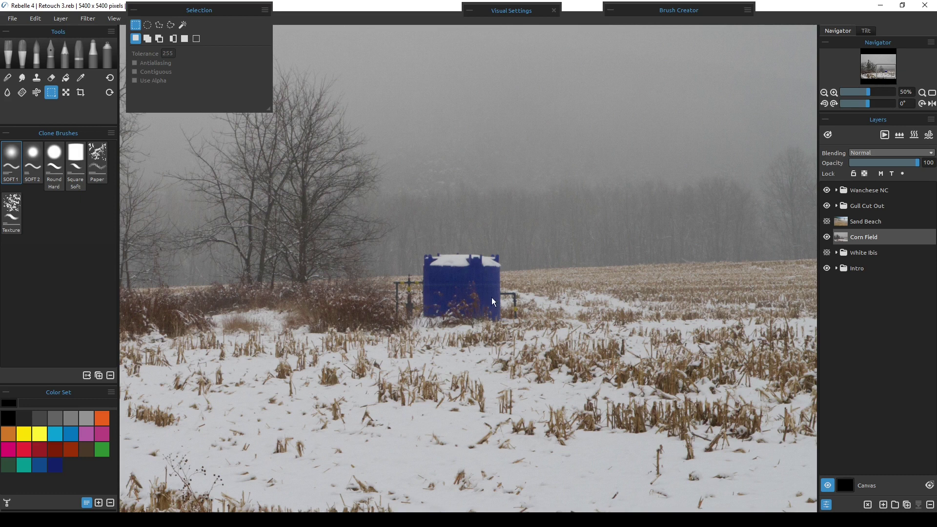
pyautogui.moveTo(520, 341); pyautogui.dragTo(437, 327)
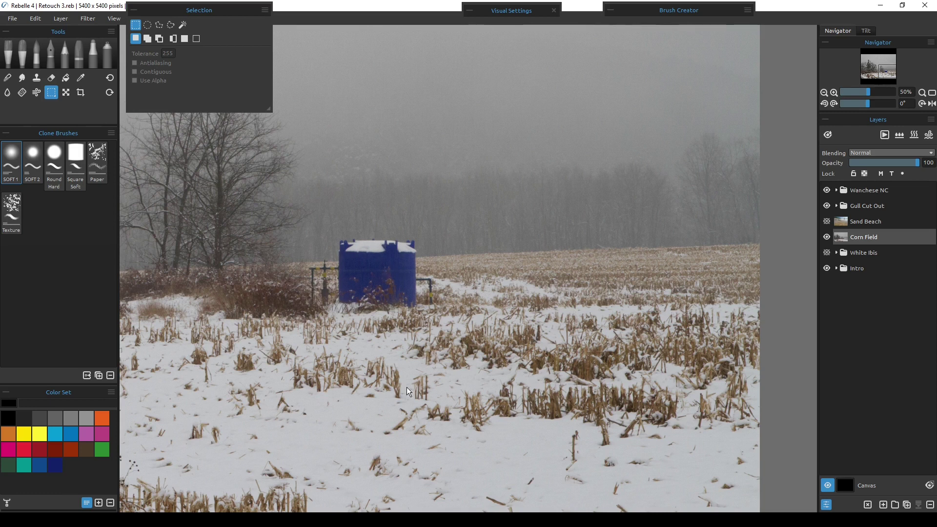
pyautogui.moveTo(359, 406)
pyautogui.mouseDown()
pyautogui.moveTo(611, 198)
pyautogui.moveTo(376, 223)
pyautogui.moveTo(415, 257)
pyautogui.mouseUp()
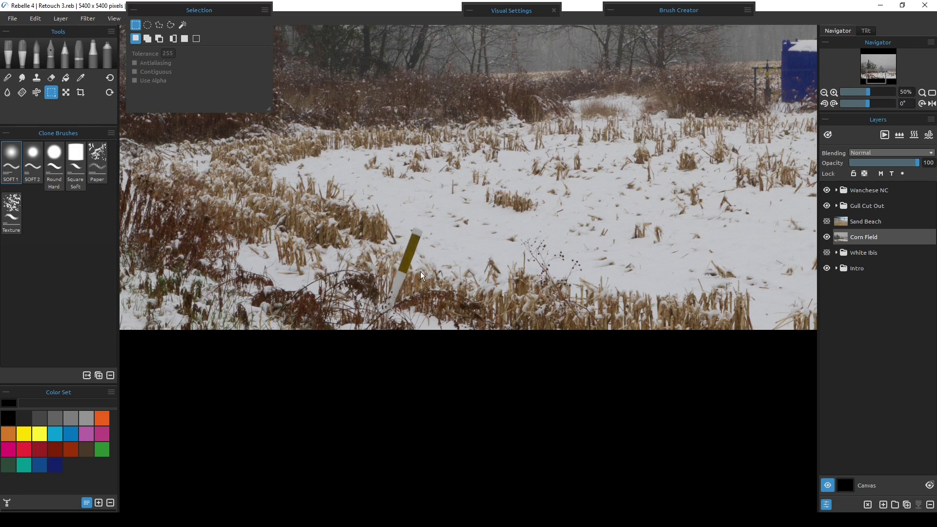
pyautogui.moveTo(315, 268); pyautogui.dragTo(538, 324)
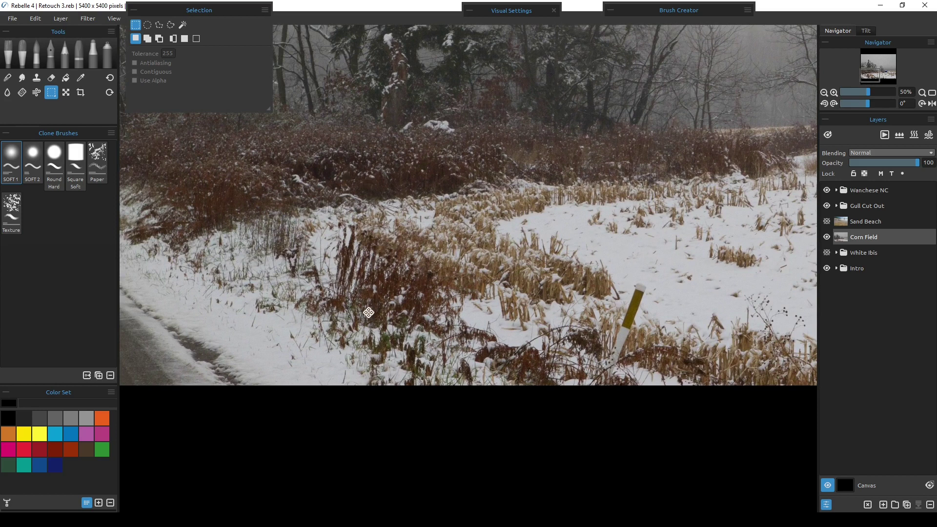
pyautogui.moveTo(368, 313); pyautogui.dragTo(476, 310)
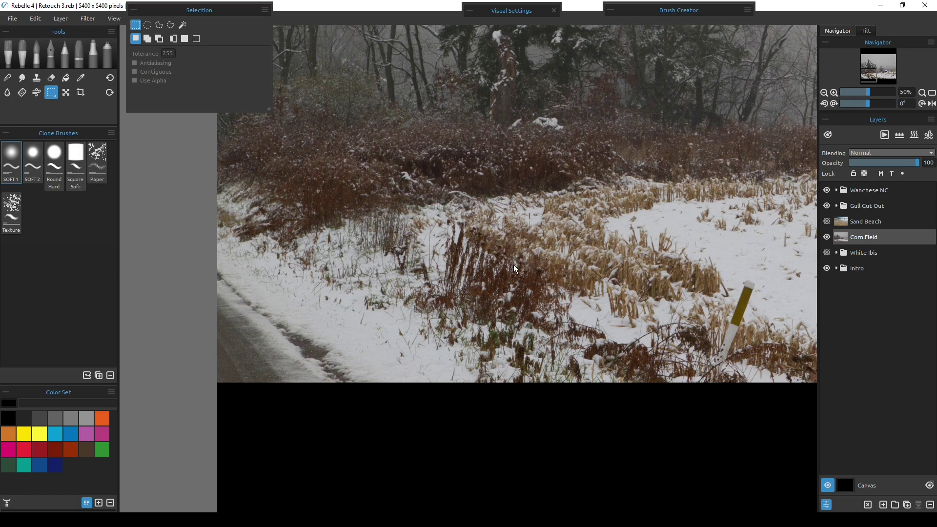
pyautogui.hotkey('ctrl', '0')
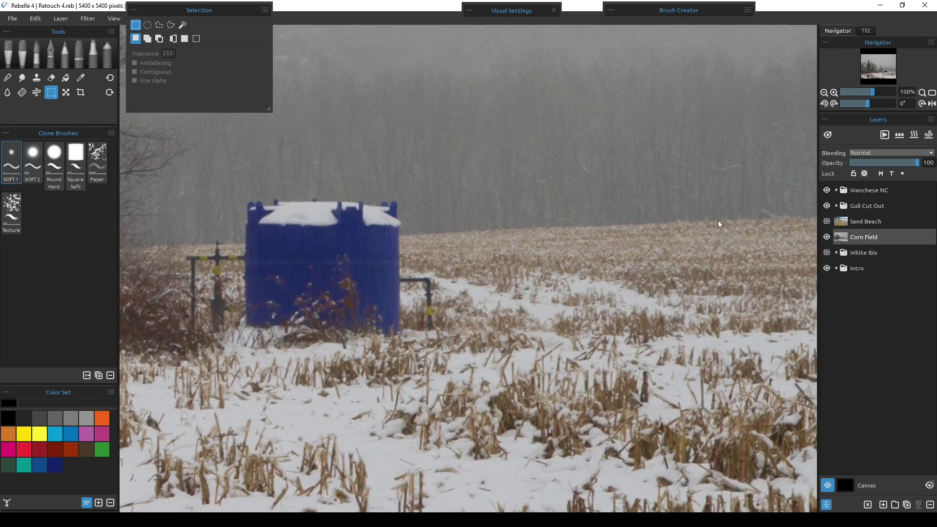
# Clone out the blue tank and yellow marker post, and erase the excess edges of the stubble patch on Layer 1 covering the road
pyautogui.moveTo(254, 318); pyautogui.dragTo(390, 317)
pyautogui.moveTo(254, 273)
pyautogui.mouseDown()
pyautogui.moveTo(391, 274)
pyautogui.moveTo(326, 205)
pyautogui.mouseUp()
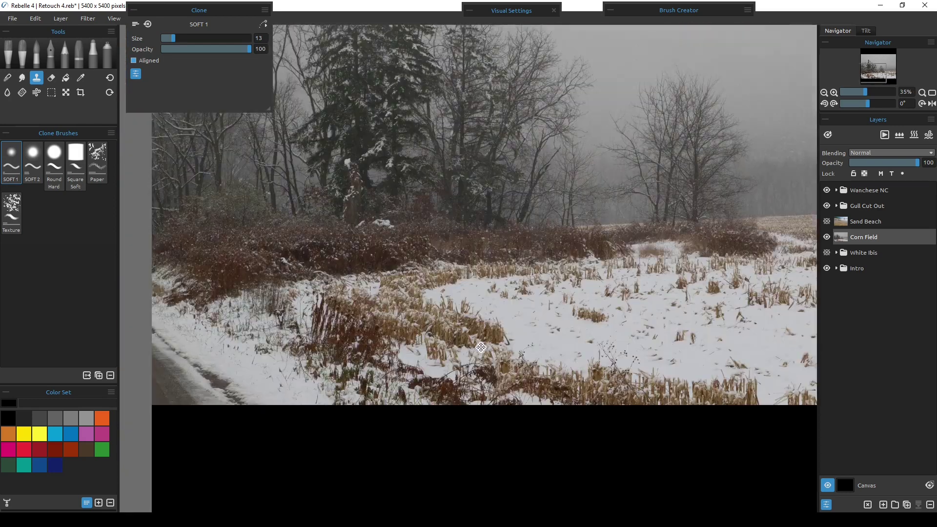
pyautogui.press('m')
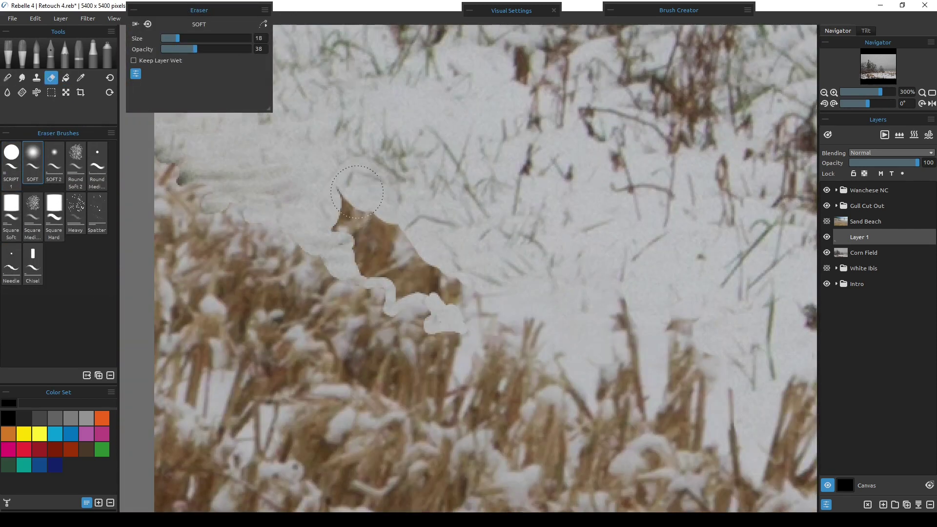
pyautogui.moveTo(391, 244); pyautogui.dragTo(430, 322)
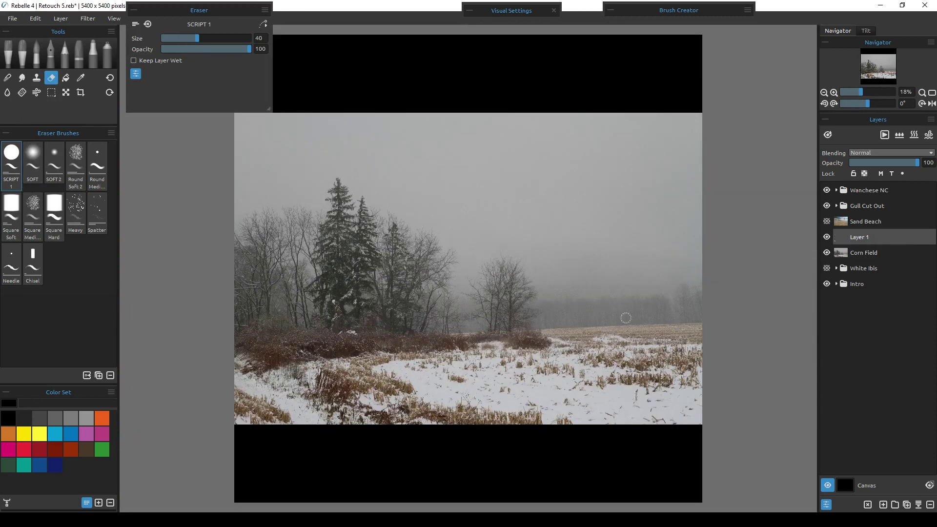
# Examine the retouched field, bush edge and tree line up close where the blue tank stood
pyautogui.scroll(8, 583, 339)
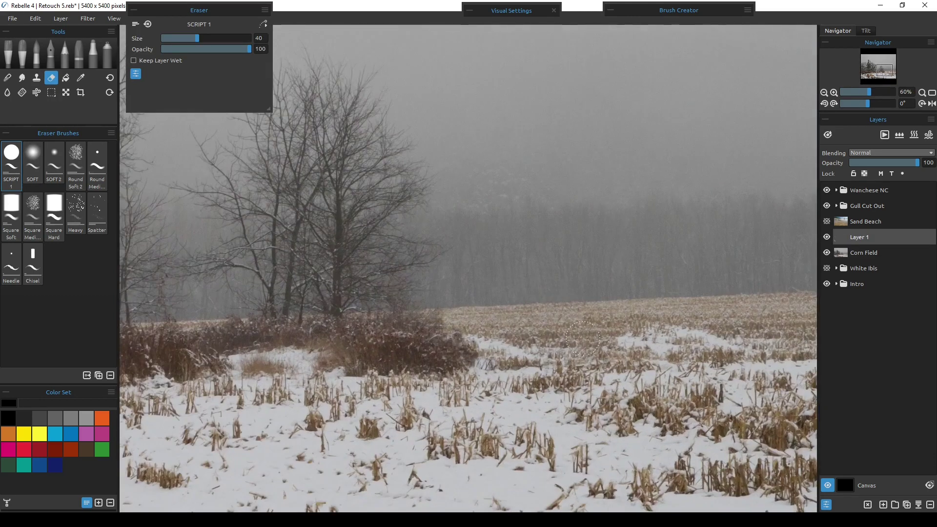
pyautogui.scroll(2, 516, 272)
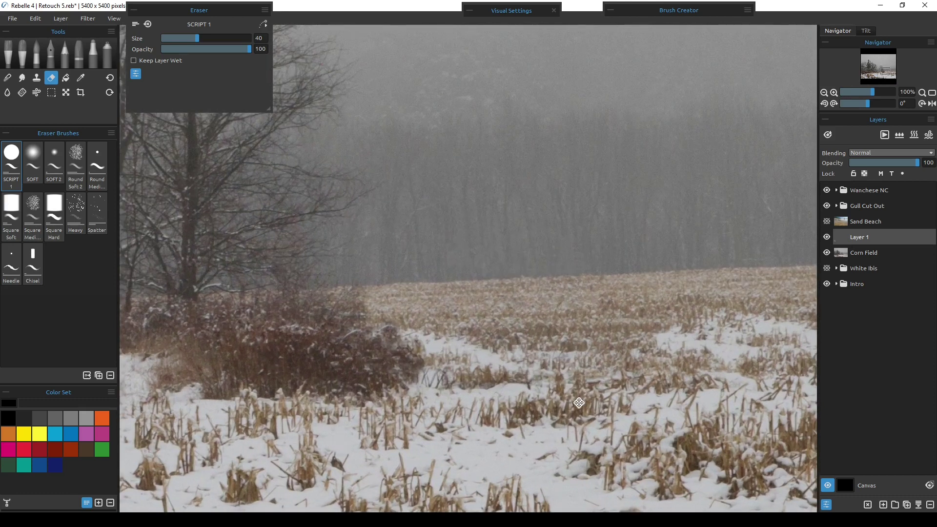
pyautogui.moveTo(516, 271); pyautogui.dragTo(511, 266)
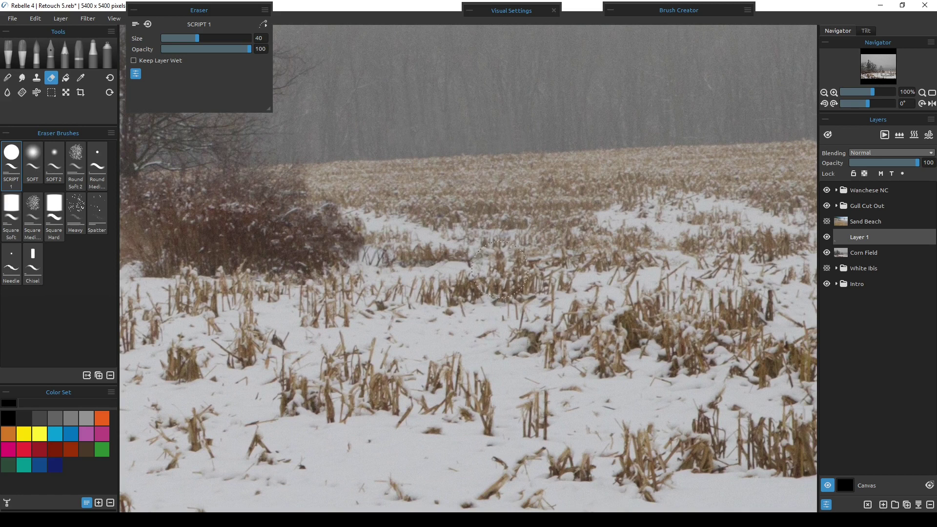
pyautogui.scroll(4, 499, 270)
pyautogui.moveTo(415, 217); pyautogui.dragTo(457, 271)
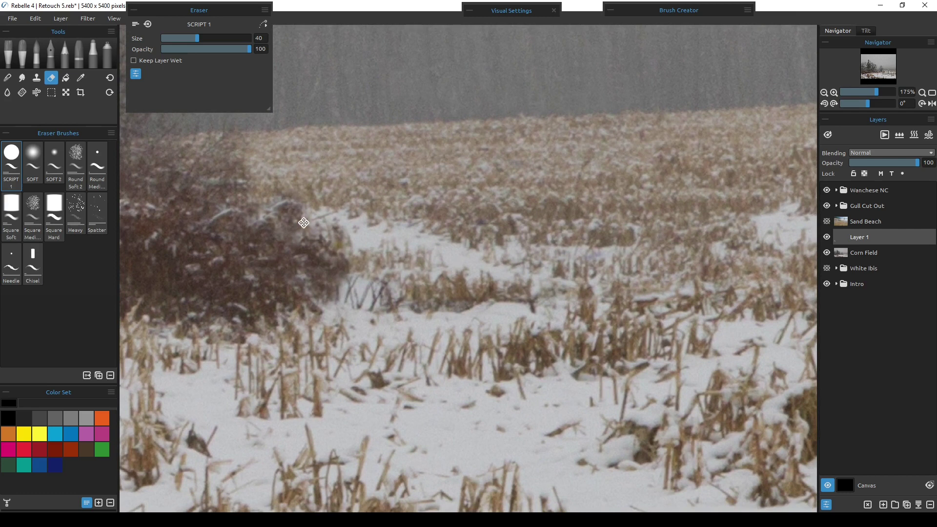
pyautogui.moveTo(348, 264); pyautogui.dragTo(308, 252)
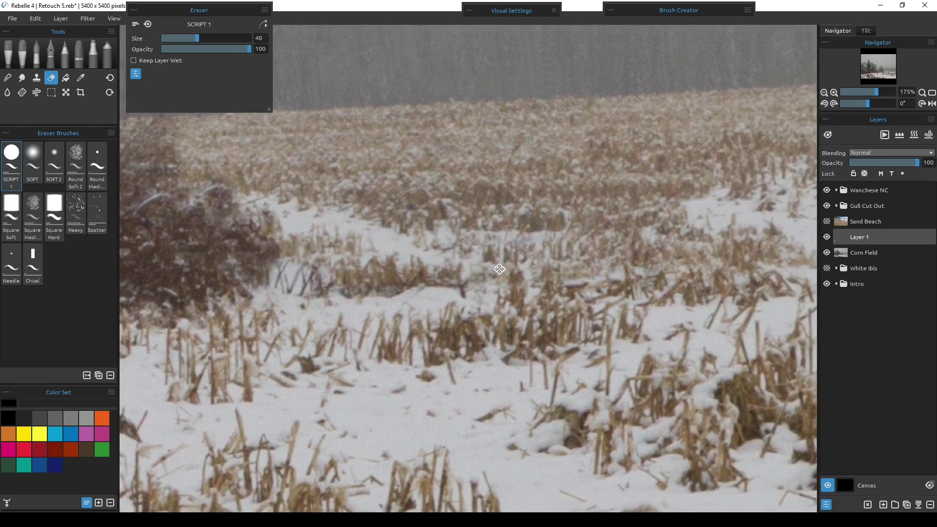
pyautogui.moveTo(499, 270); pyautogui.dragTo(398, 266)
pyautogui.moveTo(545, 292); pyautogui.dragTo(424, 281)
pyautogui.moveTo(613, 303); pyautogui.dragTo(511, 270)
pyautogui.moveTo(557, 292); pyautogui.dragTo(443, 271)
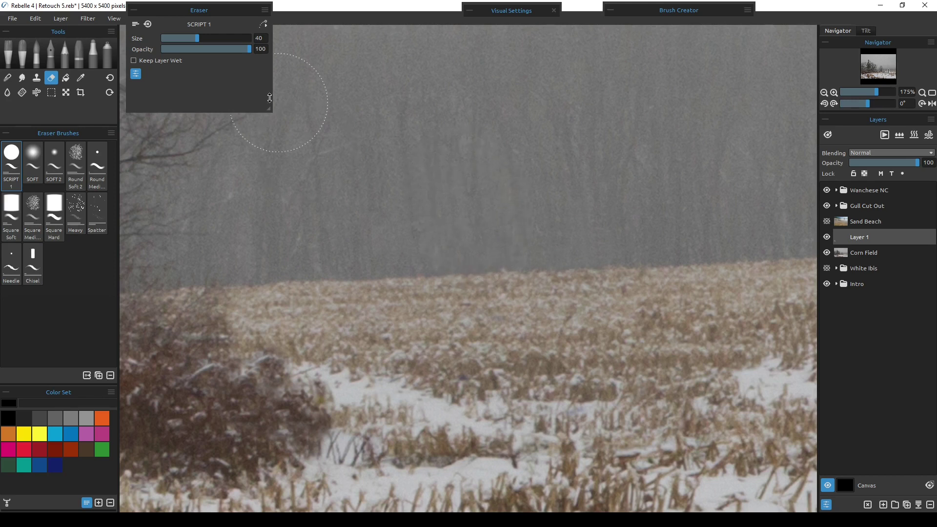
# Touch up the misty tree line on the Corn Field layer with the SOFT 2 clone brush at opacity 39, undoing the last stroke
pyautogui.click(37, 79)
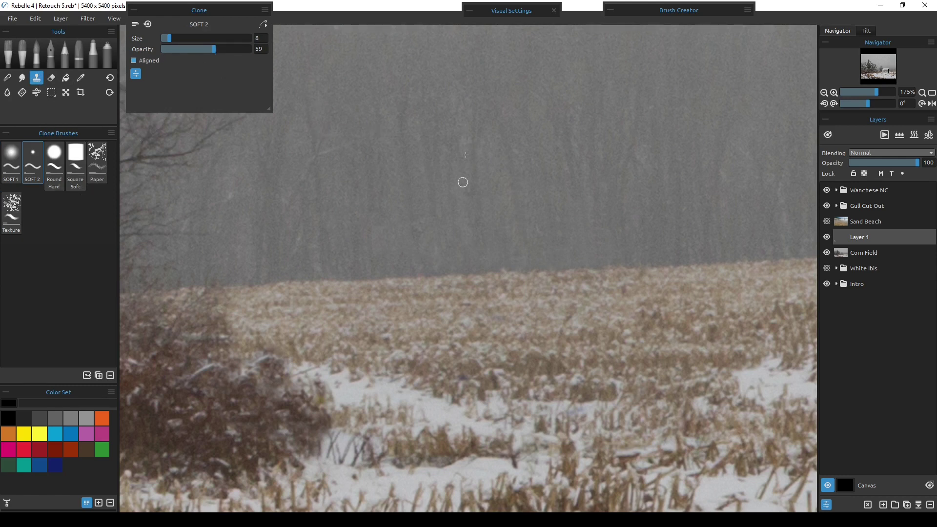
pyautogui.click(859, 257)
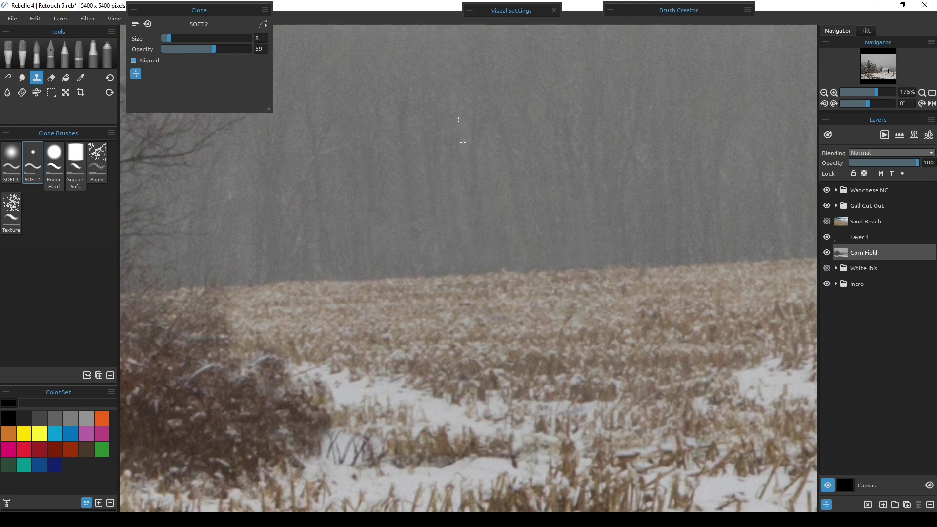
pyautogui.moveTo(466, 254)
pyautogui.mouseDown()
pyautogui.moveTo(466, 165)
pyautogui.moveTo(467, 195)
pyautogui.mouseUp()
pyautogui.moveTo(192, 49); pyautogui.dragTo(196, 48)
pyautogui.moveTo(477, 167)
pyautogui.mouseDown()
pyautogui.moveTo(466, 141)
pyautogui.moveTo(452, 184)
pyautogui.moveTo(456, 154)
pyautogui.moveTo(460, 214)
pyautogui.moveTo(473, 241)
pyautogui.moveTo(471, 201)
pyautogui.moveTo(466, 225)
pyautogui.moveTo(497, 228)
pyautogui.moveTo(490, 168)
pyautogui.moveTo(462, 280)
pyautogui.moveTo(437, 257)
pyautogui.moveTo(386, 150)
pyautogui.moveTo(399, 256)
pyautogui.moveTo(392, 203)
pyautogui.moveTo(389, 230)
pyautogui.moveTo(414, 167)
pyautogui.moveTo(425, 221)
pyautogui.moveTo(421, 211)
pyautogui.moveTo(404, 257)
pyautogui.mouseUp()
pyautogui.moveTo(388, 178); pyautogui.dragTo(391, 208)
pyautogui.moveTo(502, 176)
pyautogui.mouseDown()
pyautogui.moveTo(513, 205)
pyautogui.moveTo(507, 224)
pyautogui.mouseUp()
pyautogui.moveTo(383, 141); pyautogui.dragTo(393, 188)
pyautogui.moveTo(599, 248); pyautogui.dragTo(599, 254)
pyautogui.hotkey('ctrl', 'z')
pyautogui.moveTo(418, 366); pyautogui.dragTo(559, 265)
pyautogui.moveTo(469, 325); pyautogui.dragTo(459, 285)
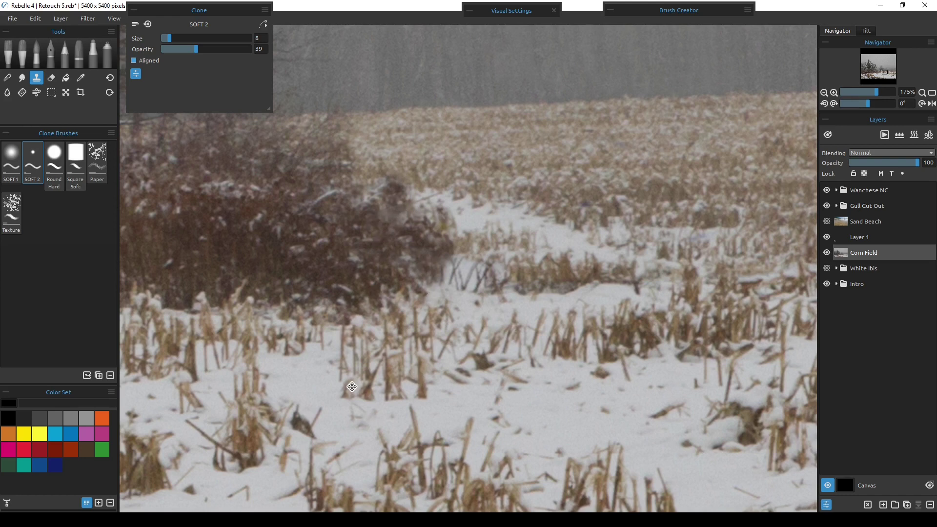
# Clone snow over the stray bits just above the foreground stubble on the Corn Field layer with SOFT 2 at opacity 97
pyautogui.moveTo(351, 387); pyautogui.dragTo(491, 210)
pyautogui.moveTo(337, 415); pyautogui.dragTo(505, 209)
pyautogui.moveTo(324, 432); pyautogui.dragTo(498, 248)
pyautogui.moveTo(323, 467); pyautogui.dragTo(549, 339)
pyautogui.moveTo(439, 274); pyautogui.dragTo(444, 318)
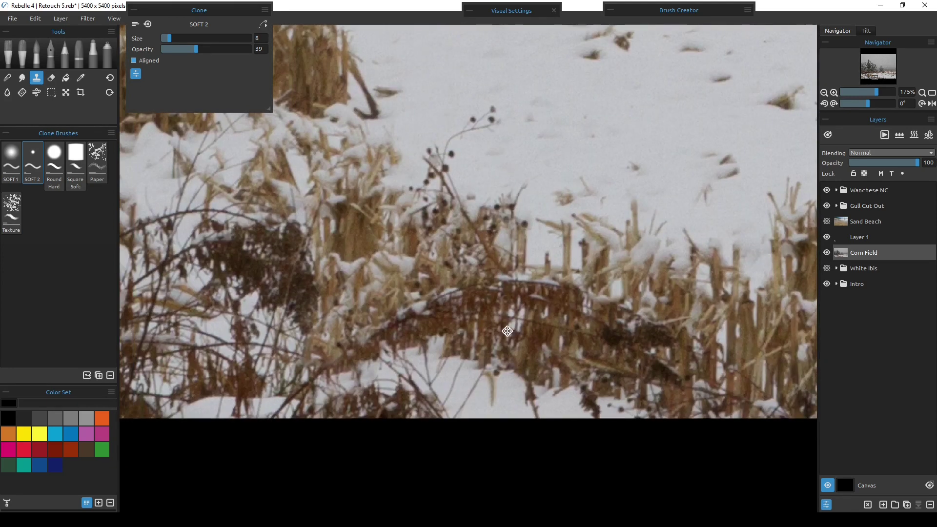
pyautogui.scroll(-3, 507, 331)
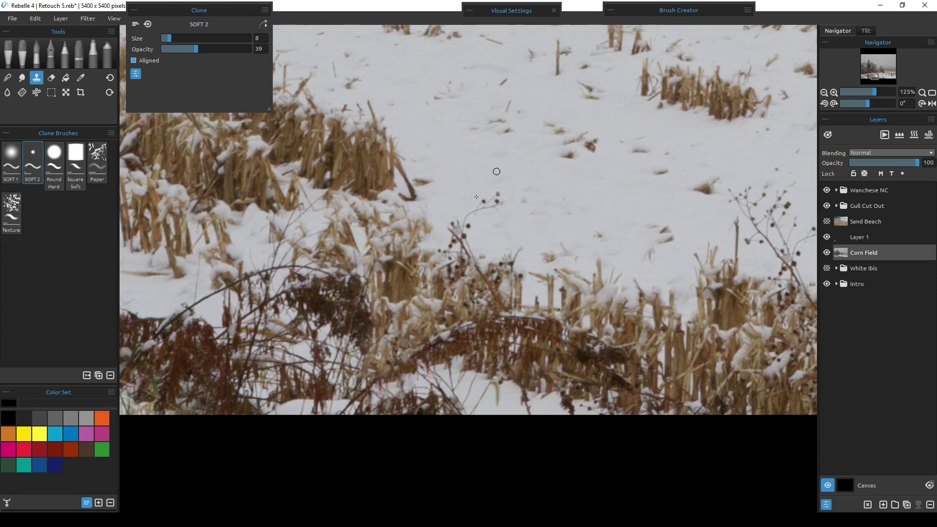
pyautogui.moveTo(571, 306); pyautogui.dragTo(452, 220)
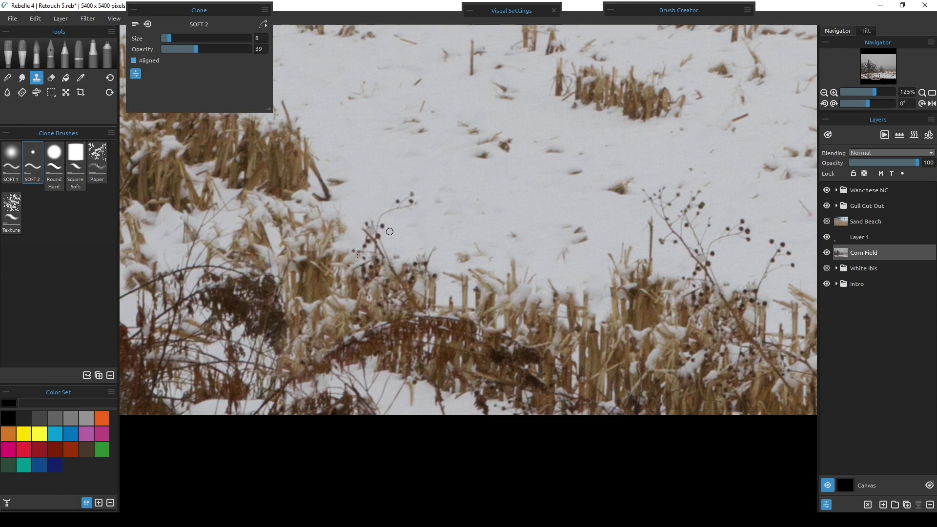
pyautogui.moveTo(533, 346); pyautogui.dragTo(372, 309)
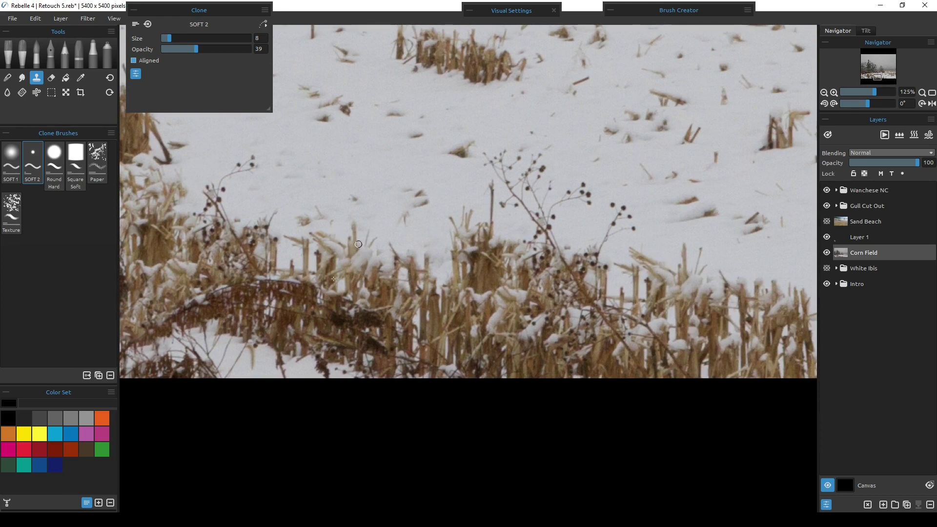
pyautogui.moveTo(347, 254); pyautogui.dragTo(471, 275)
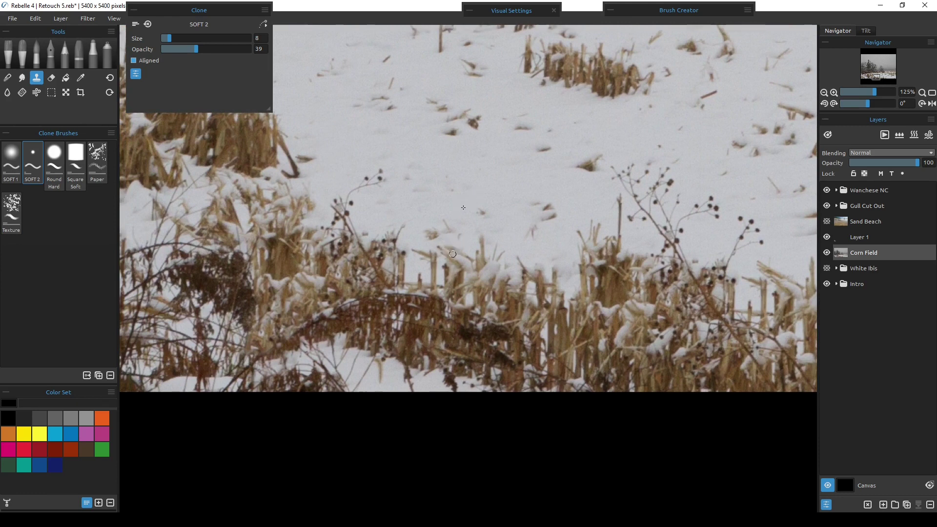
pyautogui.moveTo(196, 48); pyautogui.dragTo(246, 49)
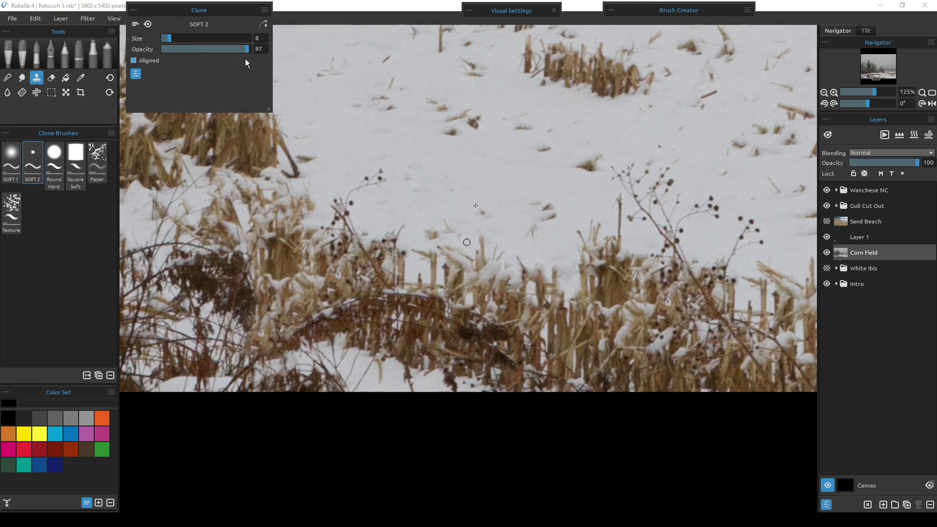
pyautogui.moveTo(455, 249)
pyautogui.mouseDown()
pyautogui.moveTo(467, 255)
pyautogui.moveTo(451, 243)
pyautogui.moveTo(442, 248)
pyautogui.moveTo(448, 262)
pyautogui.moveTo(461, 264)
pyautogui.moveTo(456, 243)
pyautogui.moveTo(450, 251)
pyautogui.moveTo(475, 256)
pyautogui.moveTo(470, 270)
pyautogui.moveTo(463, 226)
pyautogui.mouseUp()
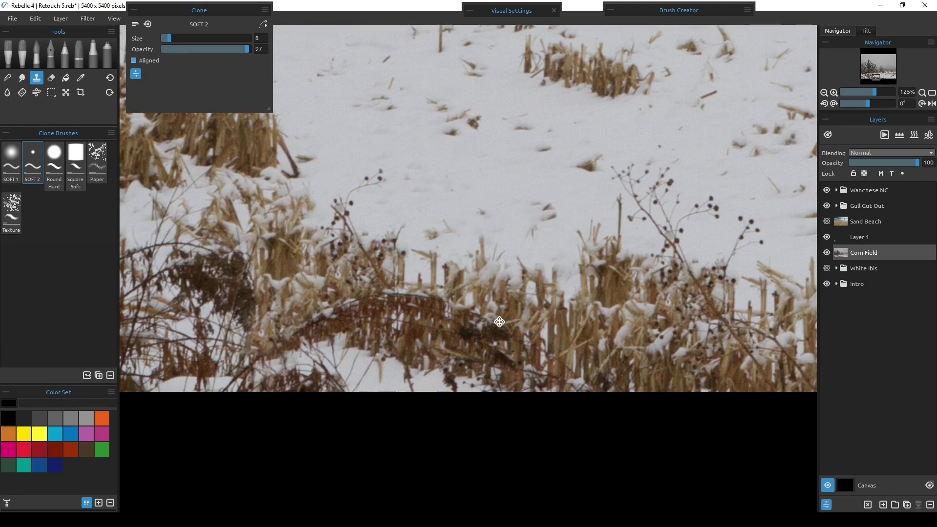
# Examine the foreground stubble, weeds and covered road corner along the lower edge of the Corn Field photo
pyautogui.hscroll(3, 611, 227)
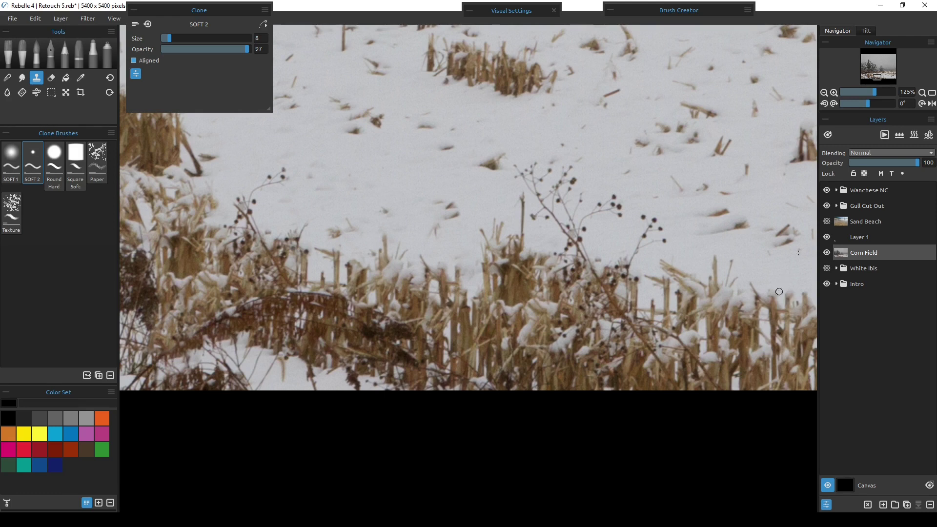
pyautogui.moveTo(409, 322)
pyautogui.mouseDown()
pyautogui.moveTo(603, 377)
pyautogui.moveTo(457, 363)
pyautogui.moveTo(505, 363)
pyautogui.mouseUp()
pyautogui.moveTo(385, 347); pyautogui.dragTo(585, 356)
pyautogui.moveTo(357, 273); pyautogui.dragTo(461, 319)
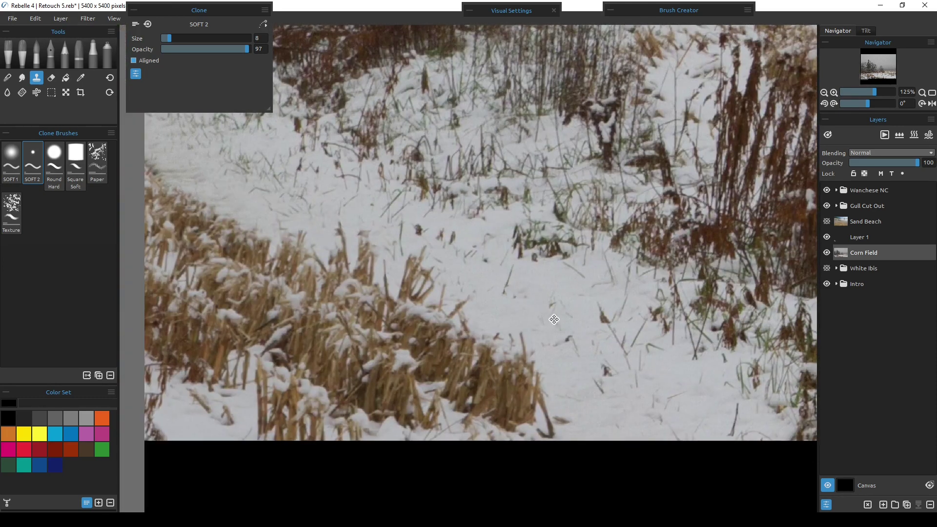
pyautogui.scroll(-3, 555, 320)
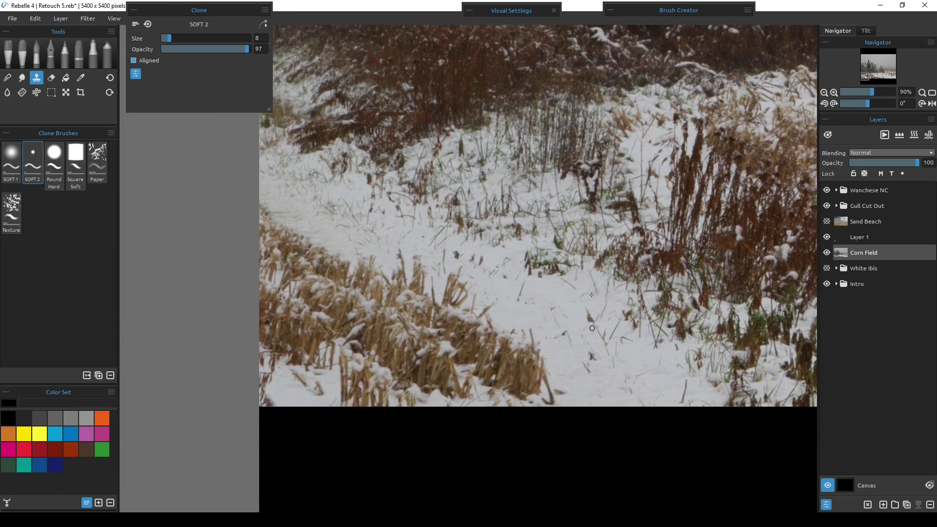
pyautogui.moveTo(550, 361); pyautogui.dragTo(464, 337)
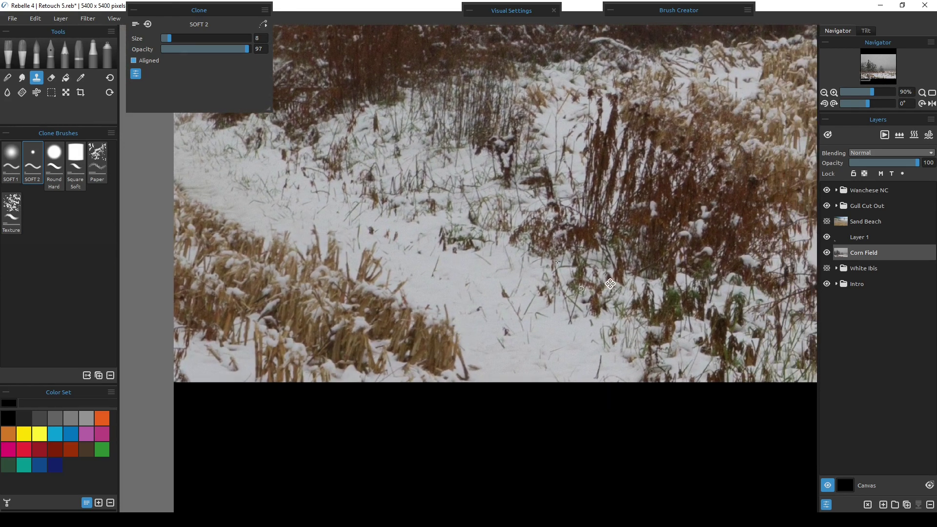
pyautogui.moveTo(610, 284); pyautogui.dragTo(364, 342)
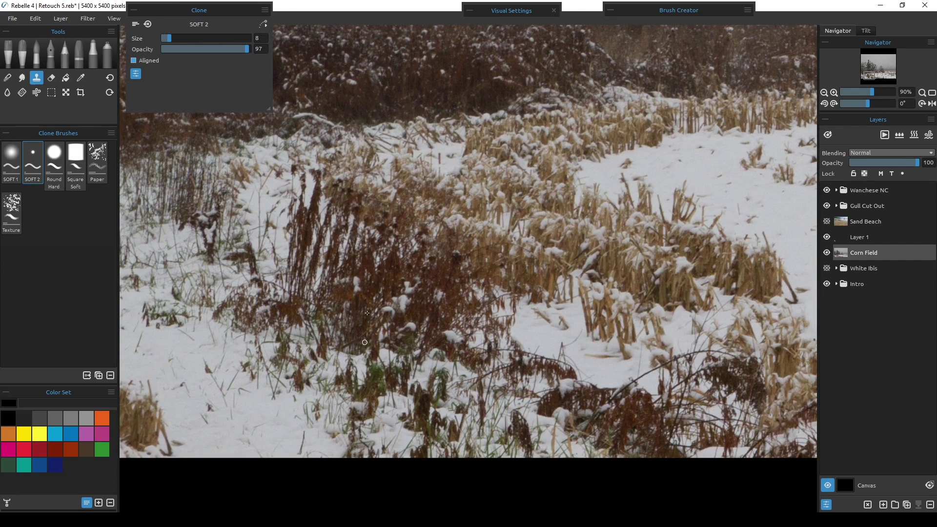
pyautogui.hscroll(5, 478, 278)
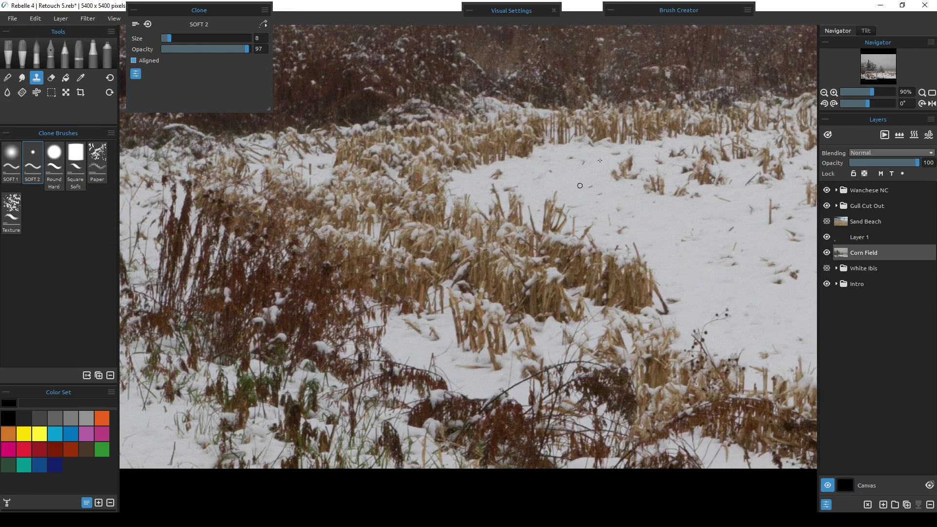
pyautogui.hscroll(-10, 300, 360)
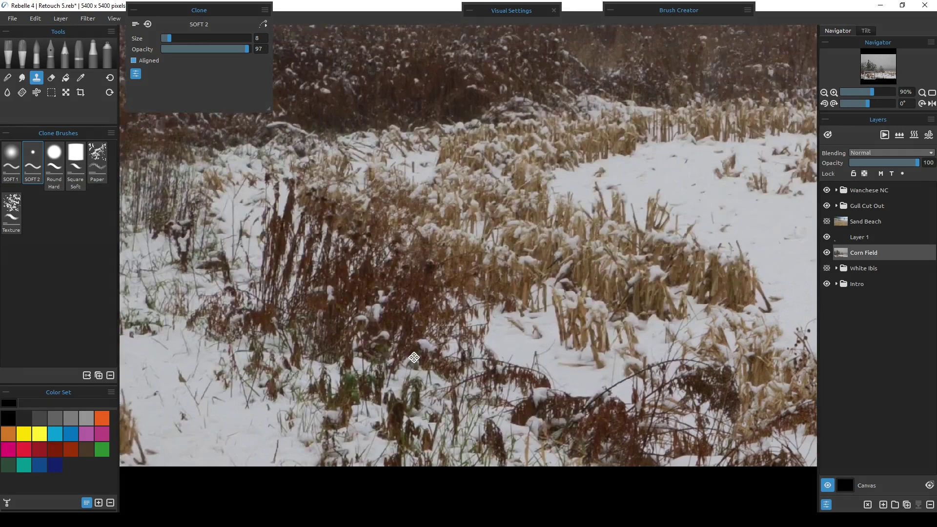
pyautogui.scroll(-2, 442, 312)
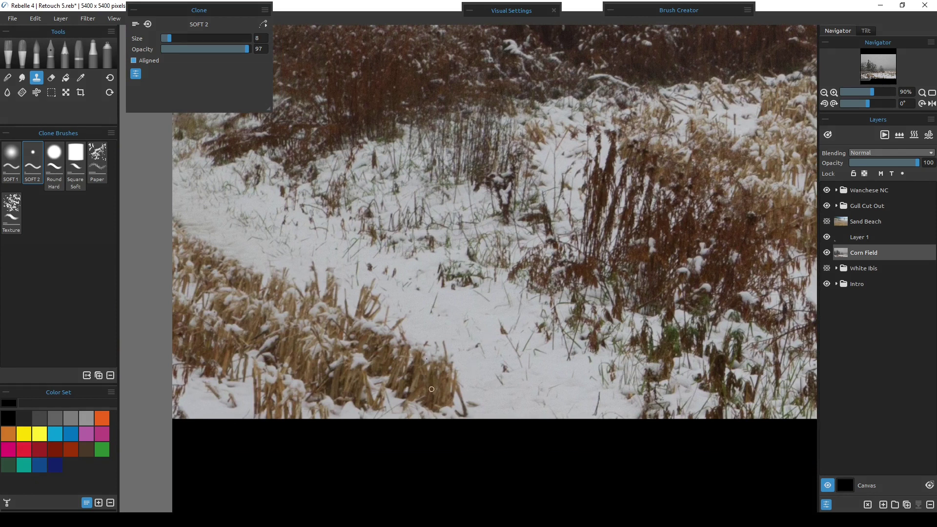
pyautogui.keyDown('ctrl'); pyautogui.click(367, 339); pyautogui.keyUp('ctrl')
pyautogui.scroll(-2, 342, 378)
pyautogui.hscroll(2, 344, 376)
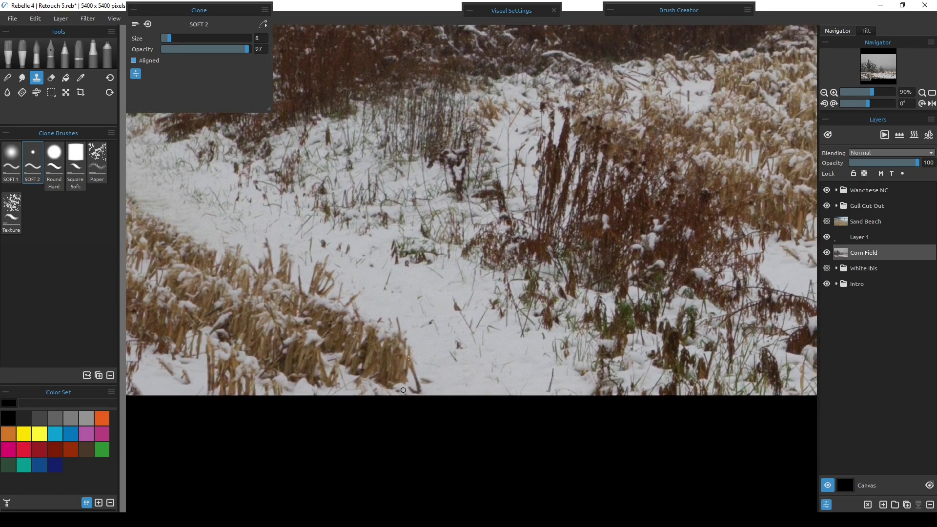
pyautogui.hscroll(6, 187, 353)
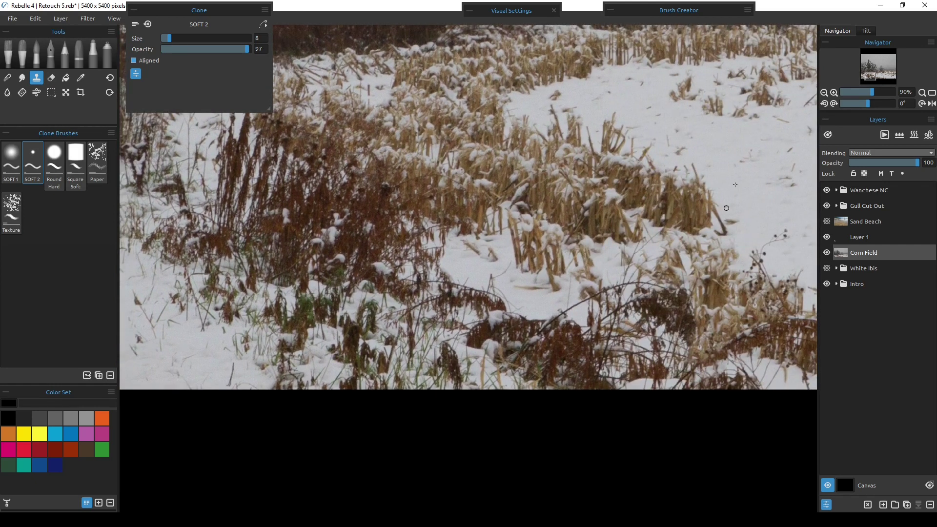
pyautogui.hscroll(-6, 437, 365)
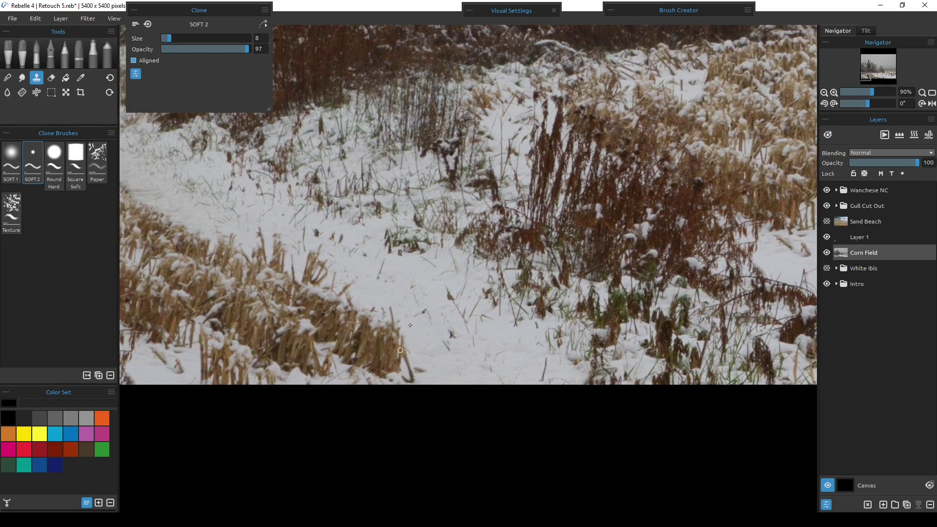
# Clone more stubble on Layer 1 over the patch's tip at the photo's lower edge with SOFT 2 at size 15 and opacity 100
pyautogui.click(858, 238)
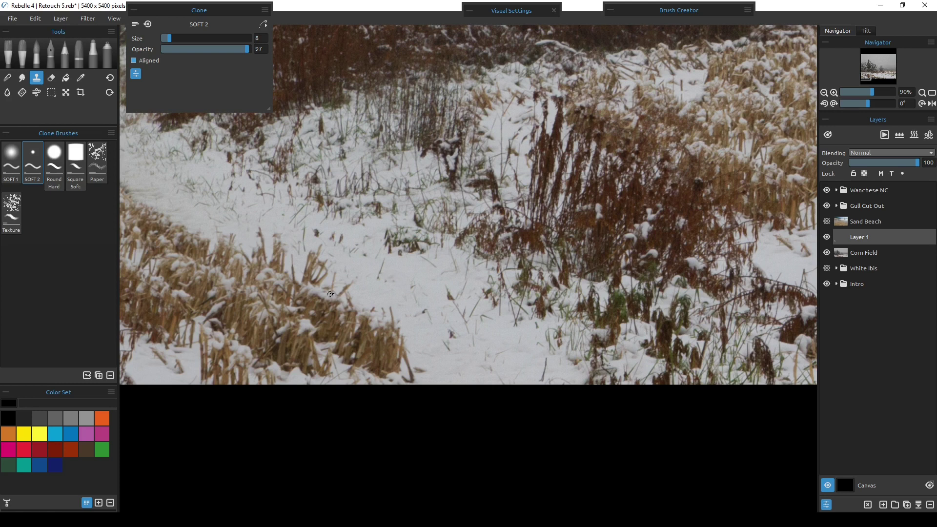
pyautogui.click(176, 37)
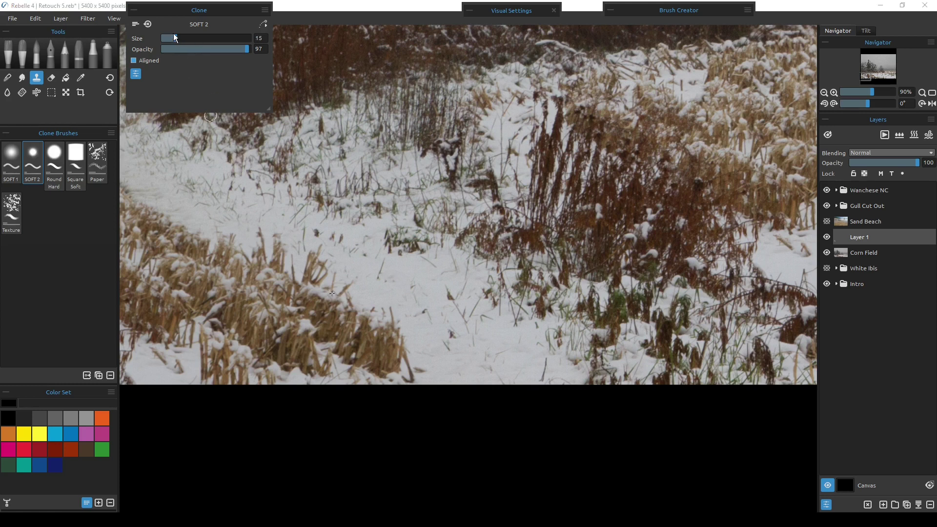
pyautogui.moveTo(250, 53); pyautogui.dragTo(264, 61)
pyautogui.moveTo(406, 348)
pyautogui.mouseDown()
pyautogui.moveTo(402, 354)
pyautogui.moveTo(424, 370)
pyautogui.moveTo(410, 366)
pyautogui.moveTo(391, 382)
pyautogui.moveTo(416, 374)
pyautogui.moveTo(433, 385)
pyautogui.moveTo(440, 382)
pyautogui.moveTo(429, 369)
pyautogui.moveTo(450, 375)
pyautogui.moveTo(444, 363)
pyautogui.moveTo(454, 380)
pyautogui.moveTo(447, 388)
pyautogui.moveTo(446, 375)
pyautogui.moveTo(407, 379)
pyautogui.moveTo(425, 381)
pyautogui.moveTo(420, 367)
pyautogui.moveTo(450, 336)
pyautogui.moveTo(410, 380)
pyautogui.moveTo(436, 385)
pyautogui.moveTo(389, 394)
pyautogui.mouseUp()
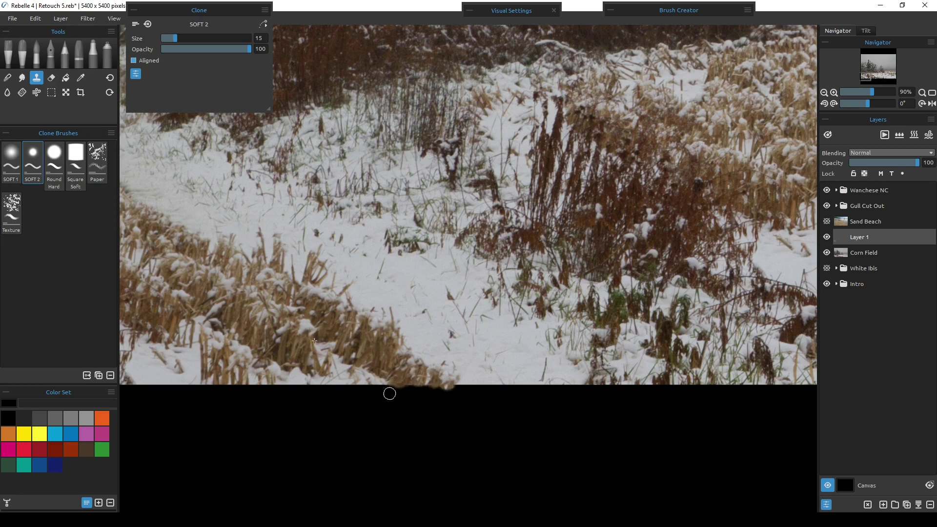
# Select the empty area below the photo on the Corn Field layer with the Magic Wand, and invert the selection
pyautogui.click(876, 253)
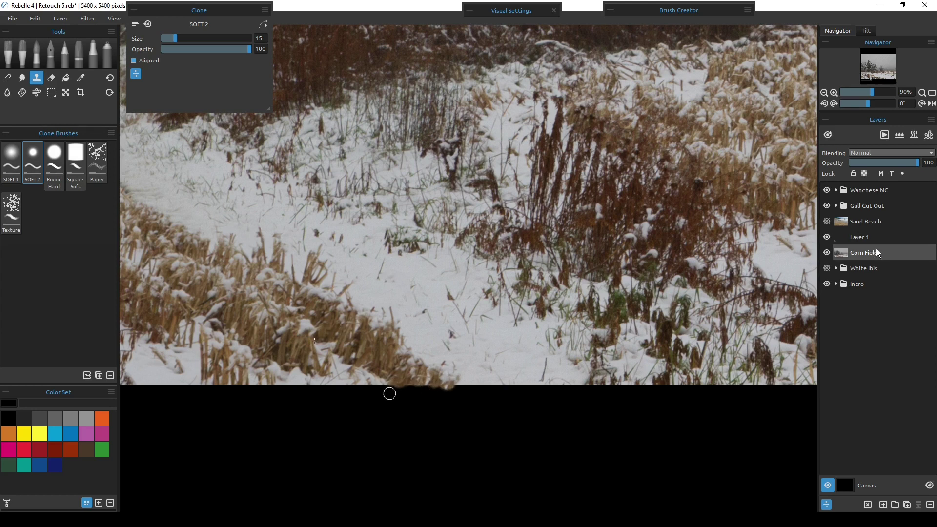
pyautogui.click(51, 93)
pyautogui.click(183, 25)
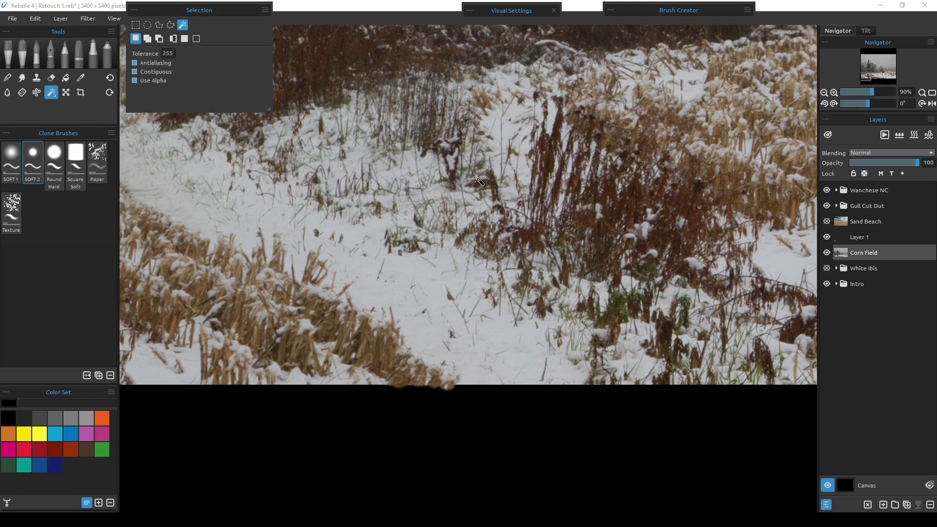
pyautogui.click(516, 455)
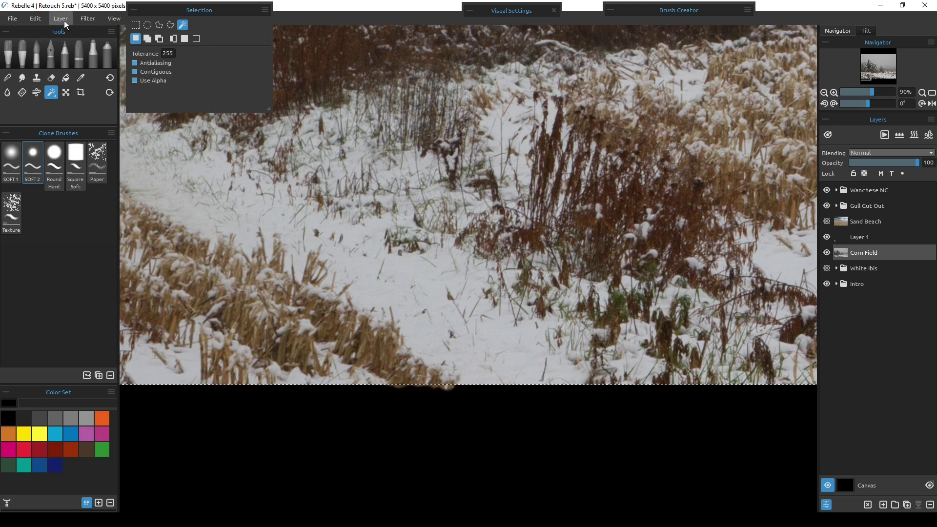
pyautogui.click(35, 18)
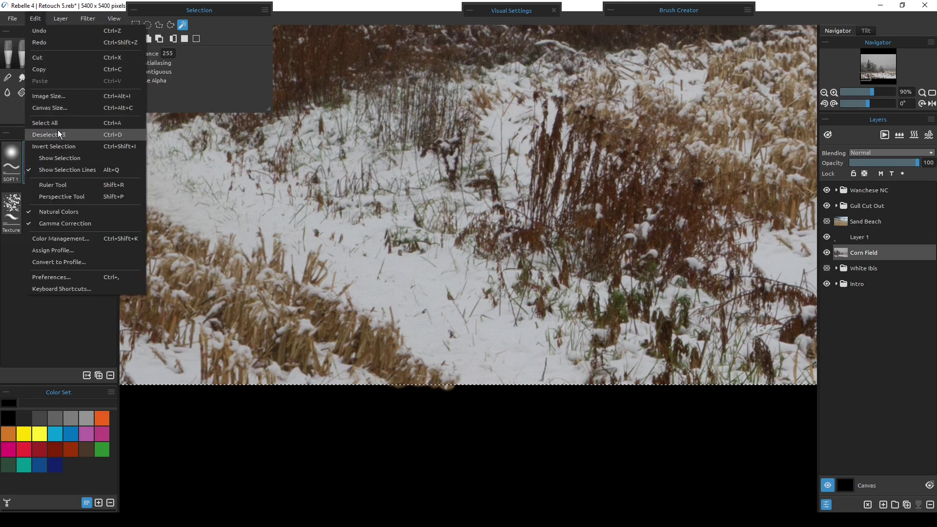
pyautogui.click(60, 146)
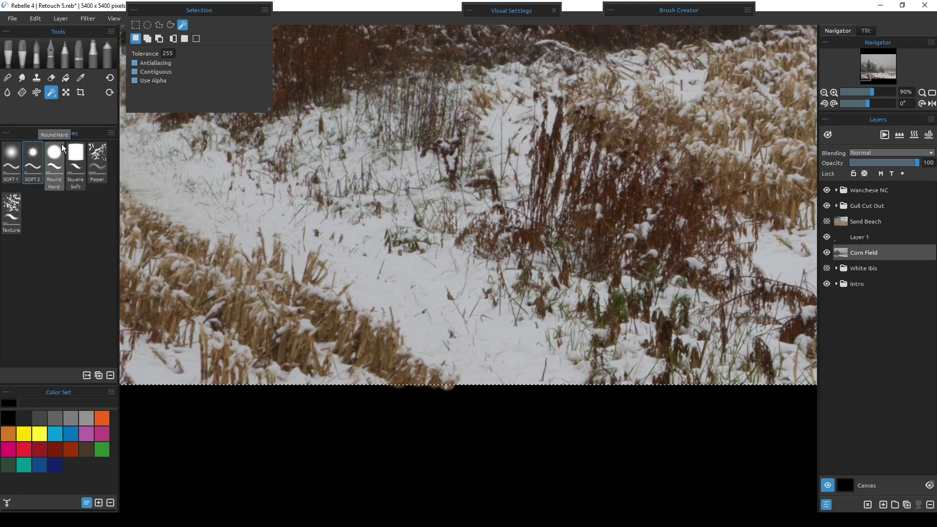
# Erase the cloned stubble spilling below the photo on Layer 1 with the SCRIPT 1 eraser
pyautogui.click(52, 78)
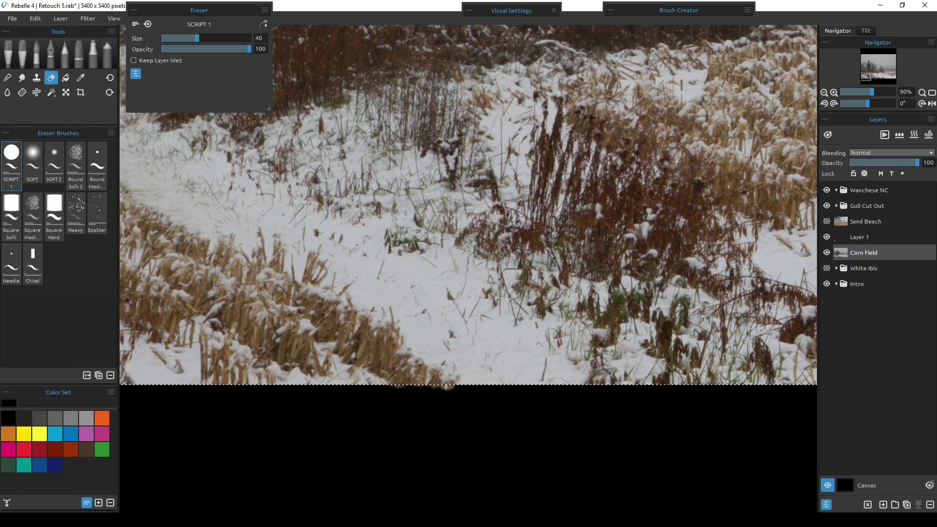
pyautogui.click(855, 238)
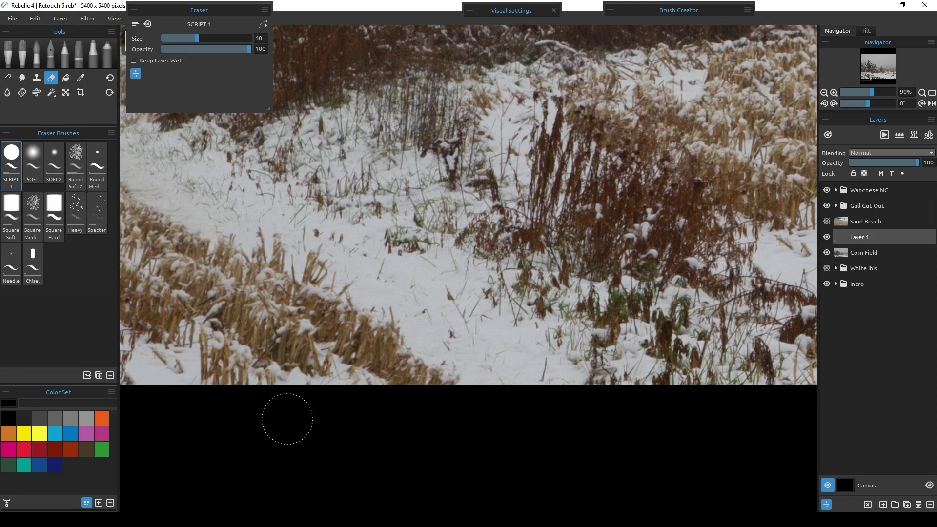
pyautogui.hotkey('ctrl', '0')
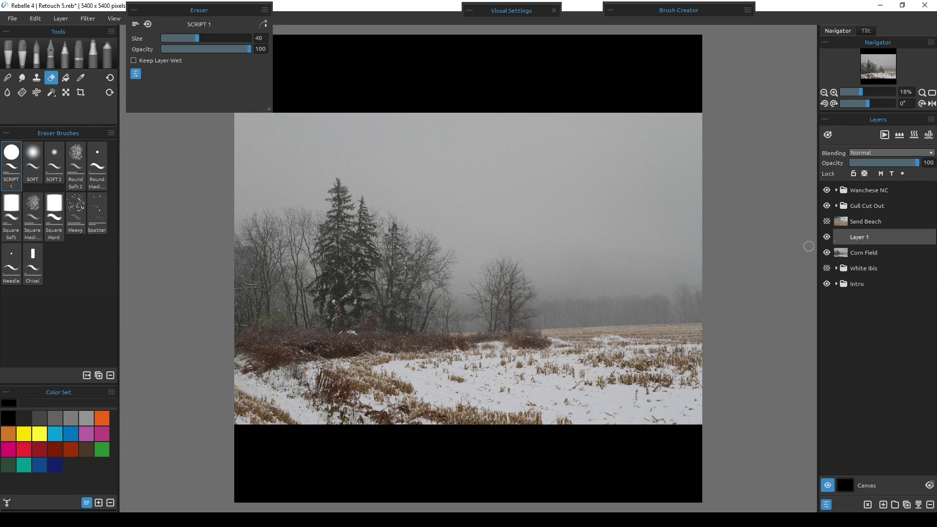
# Save the document as Retouch 6.reb, and show the Sand Beach photo in place of Layer 1 and Corn Field
pyautogui.hotkey('ctrl', 'alt', 's')
pyautogui.click(826, 238)
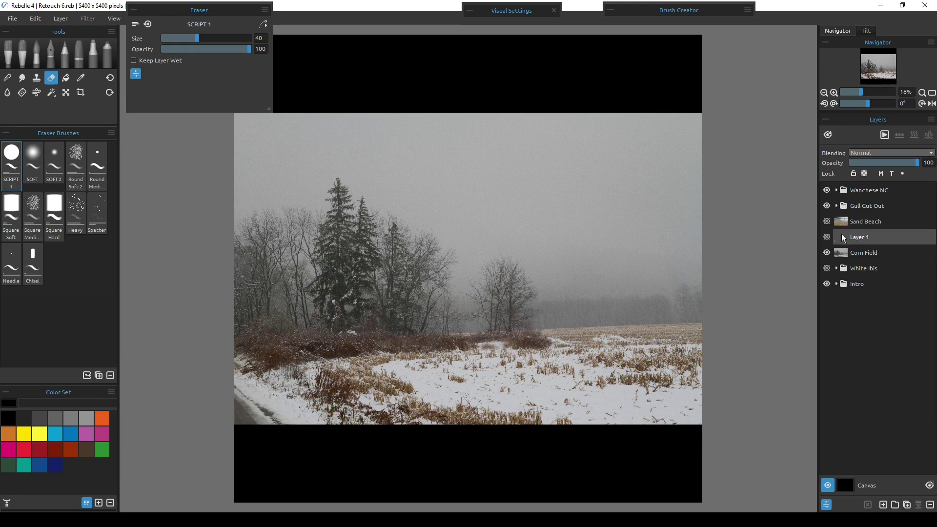
pyautogui.click(847, 226)
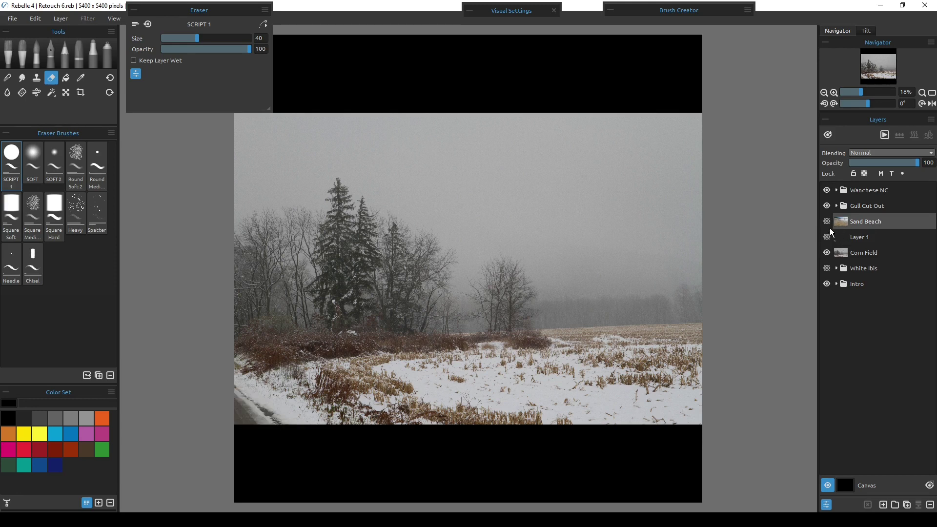
pyautogui.click(826, 252)
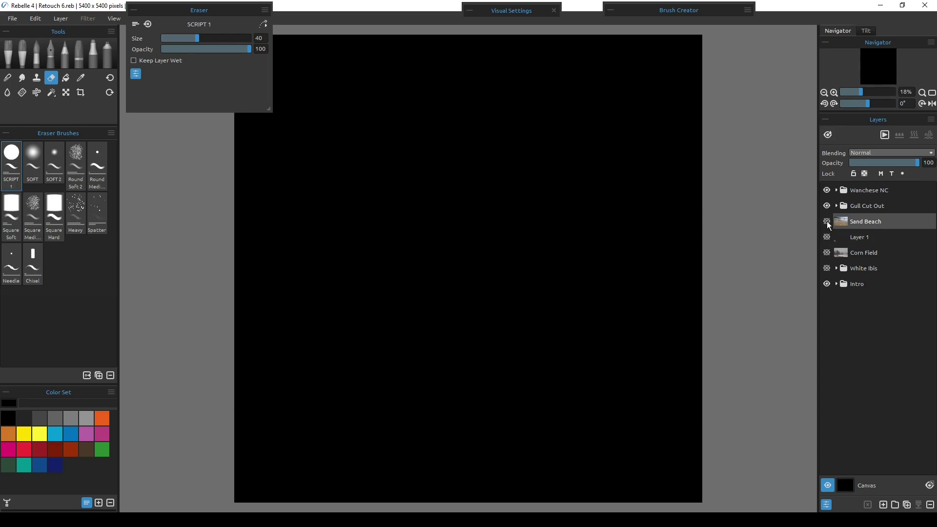
pyautogui.click(828, 222)
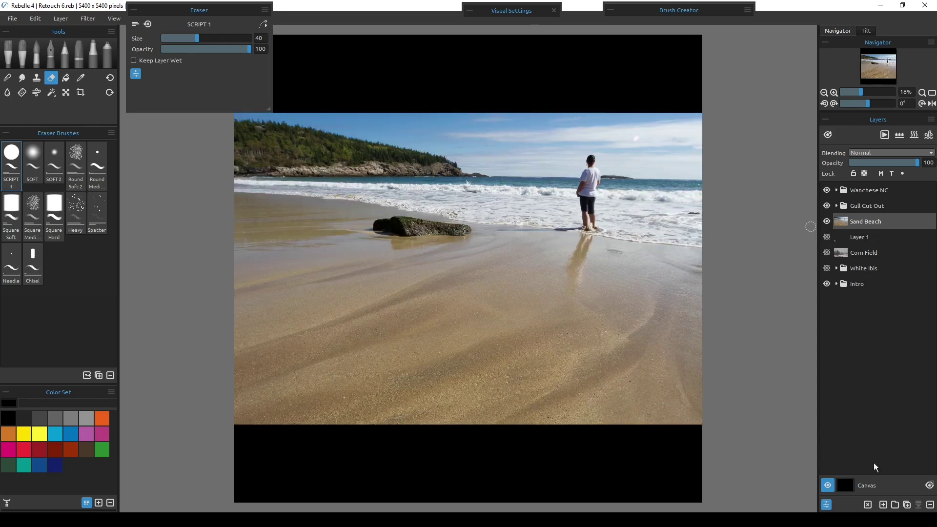
# Duplicate the Sand Beach layer and switch to the rectangular selection tool
pyautogui.click(906, 506)
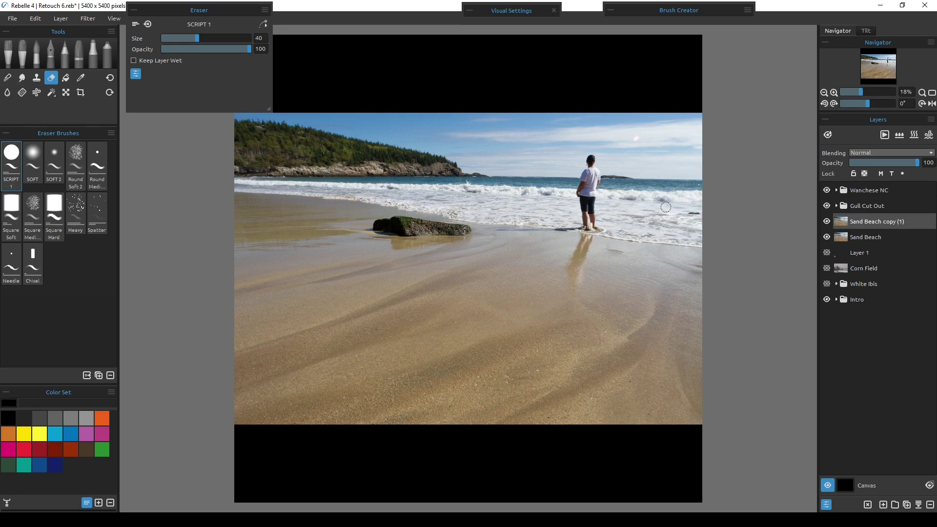
pyautogui.click(52, 92)
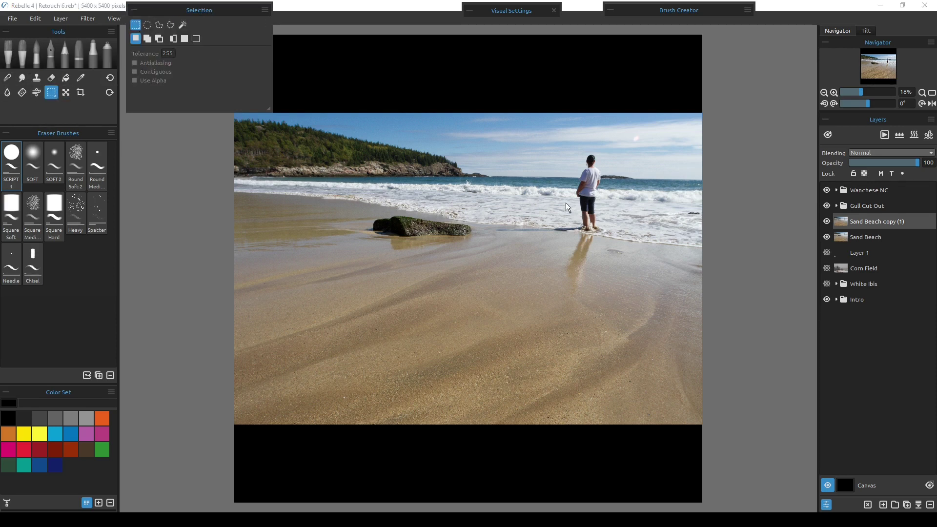
# Examine the standing figure, its shadow along the waterline and its reflection in the wet sand
pyautogui.scroll(6, 608, 191)
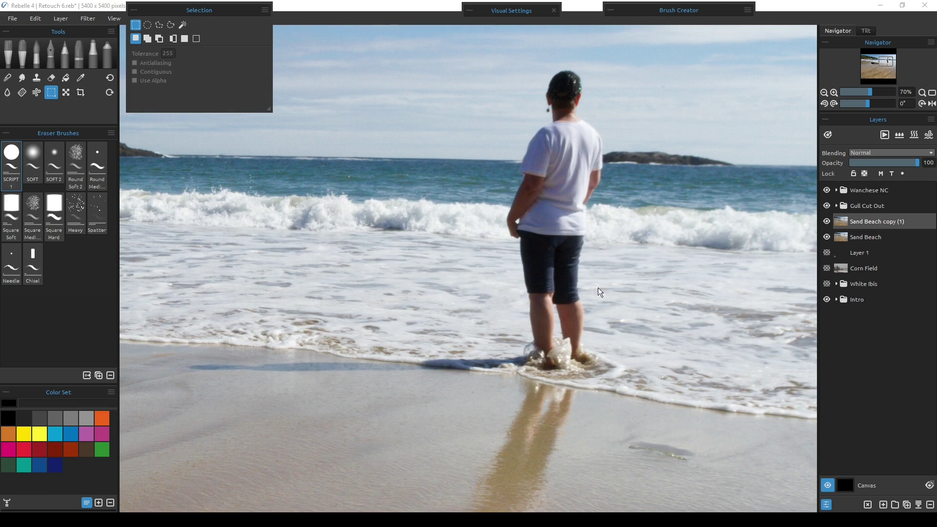
pyautogui.moveTo(649, 347); pyautogui.dragTo(513, 235)
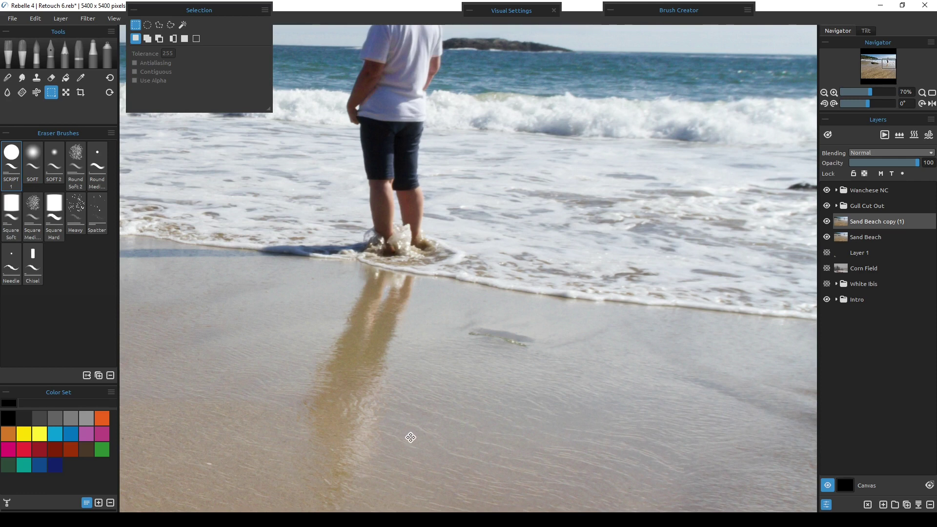
pyautogui.moveTo(410, 437); pyautogui.dragTo(584, 358)
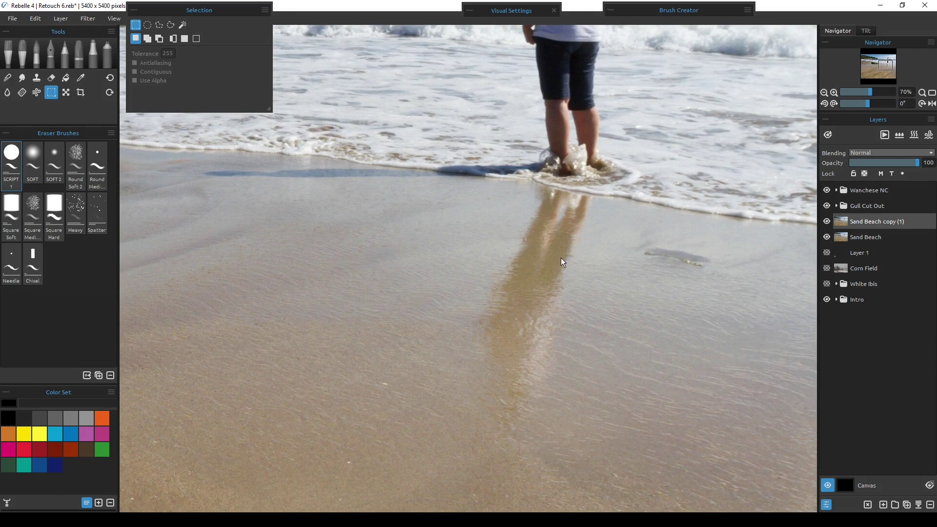
pyautogui.moveTo(218, 173); pyautogui.dragTo(315, 211)
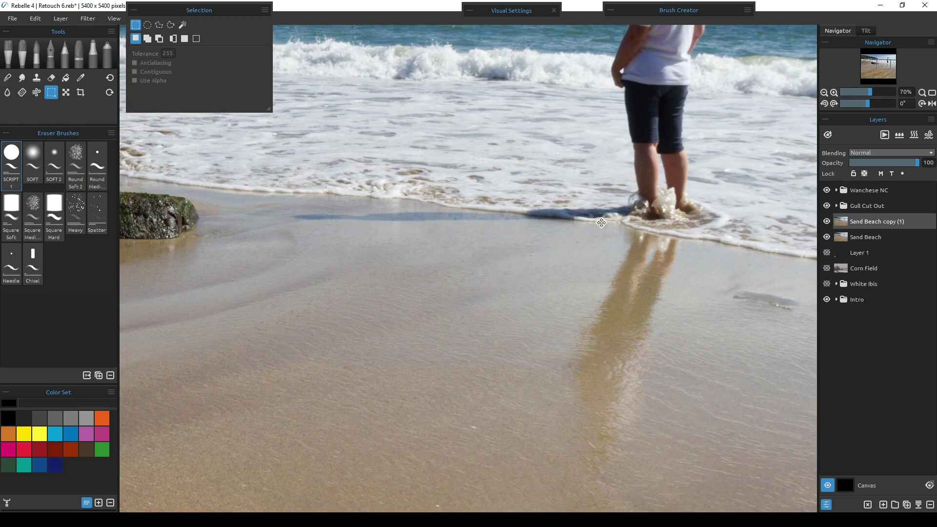
pyautogui.moveTo(566, 250); pyautogui.dragTo(518, 385)
pyautogui.scroll(-2, 561, 200)
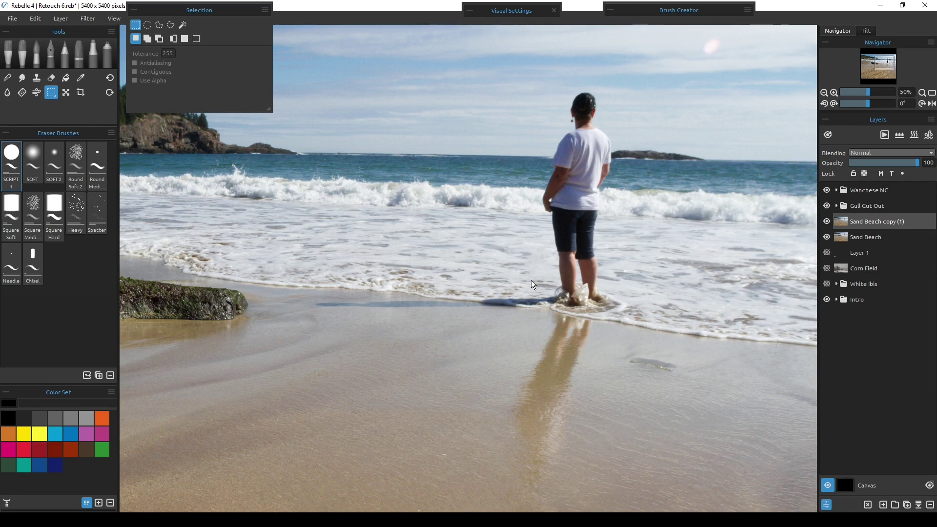
pyautogui.hotkey('ctrl', '0')
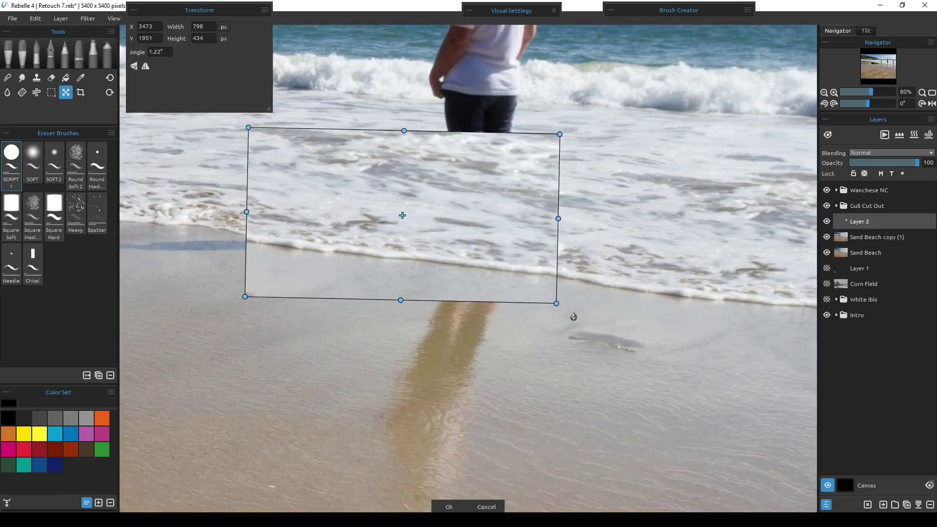
# Fit the 798 × 434 px surf patch over the figure's lower legs on Layer 2 at a 1.22° angle and apply the transform
pyautogui.moveTo(571, 314); pyautogui.dragTo(570, 317)
pyautogui.press('Return')
pyautogui.press('e')
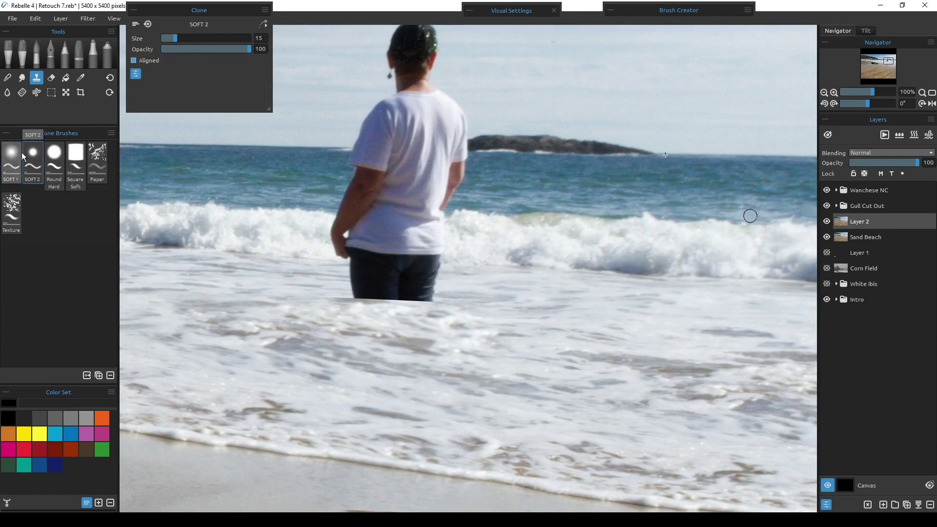
# Clone waves, sea, sky and island rock over the figure on Layer 2 with SOFT 1, reducing the size to 4 for the island's edge
pyautogui.moveTo(440, 215)
pyautogui.mouseDown()
pyautogui.moveTo(332, 225)
pyautogui.moveTo(441, 298)
pyautogui.mouseUp()
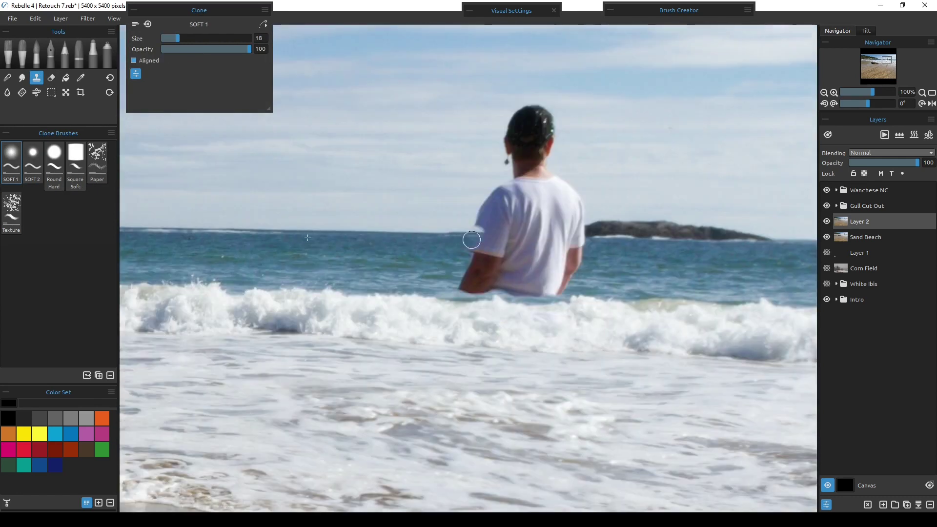
pyautogui.moveTo(472, 239)
pyautogui.mouseDown()
pyautogui.moveTo(521, 247)
pyautogui.moveTo(562, 288)
pyautogui.moveTo(520, 286)
pyautogui.moveTo(482, 193)
pyautogui.moveTo(338, 135)
pyautogui.moveTo(456, 111)
pyautogui.moveTo(516, 175)
pyautogui.mouseUp()
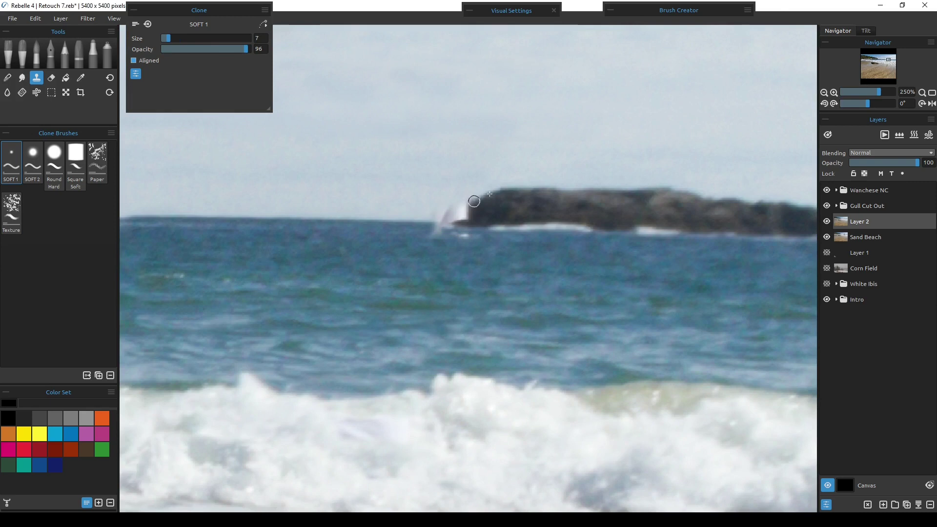
pyautogui.moveTo(468, 215); pyautogui.dragTo(484, 210)
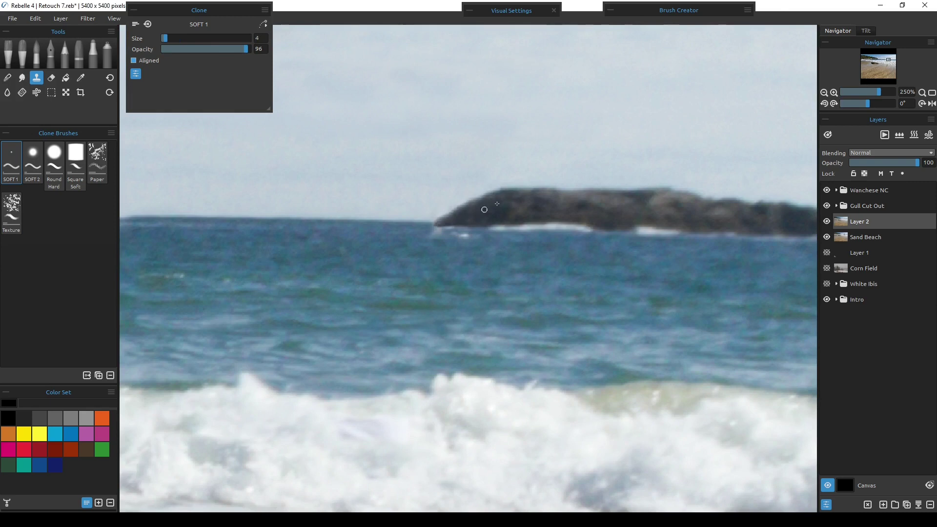
# Clone wet sand over the figure's reflection with SOFT 1 at size 21, and touch up the shoreline at size 14 and opacity 41
pyautogui.moveTo(488, 283); pyautogui.dragTo(330, 250)
pyautogui.moveTo(330, 251); pyautogui.dragTo(313, 351)
pyautogui.moveTo(580, 153); pyautogui.dragTo(659, 108)
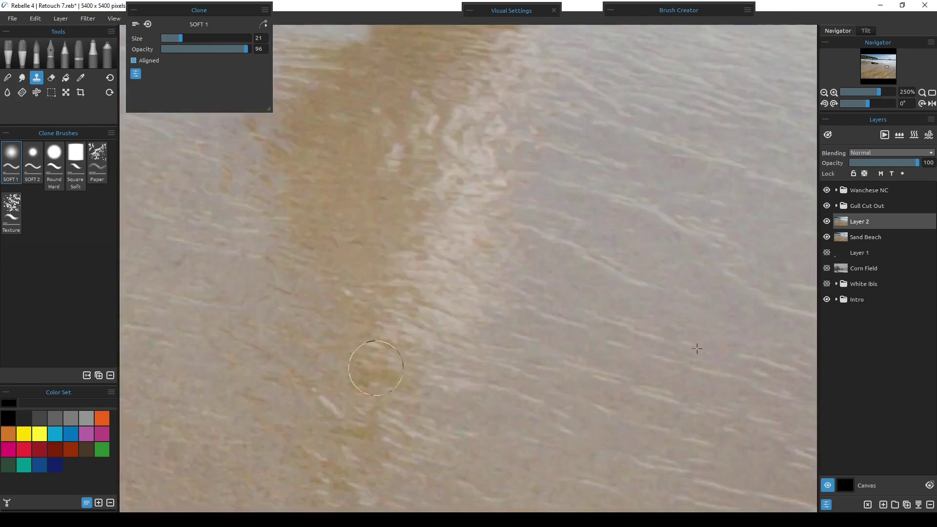
pyautogui.moveTo(371, 367); pyautogui.dragTo(415, 196)
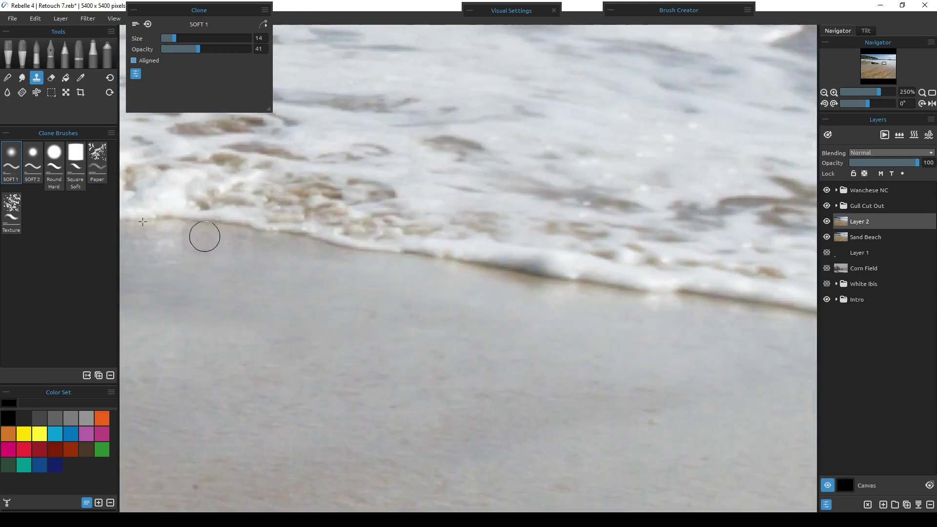
pyautogui.moveTo(203, 237)
pyautogui.mouseDown()
pyautogui.moveTo(377, 251)
pyautogui.moveTo(498, 279)
pyautogui.mouseUp()
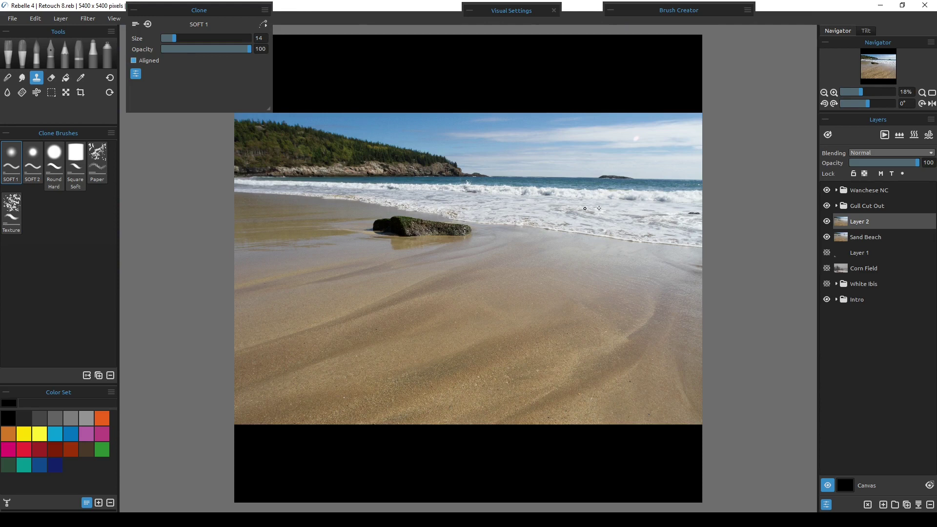
# Examine the retouched wet sand and its ripples on Layer 2 for visible cloning traces
pyautogui.scroll(4, 598, 208)
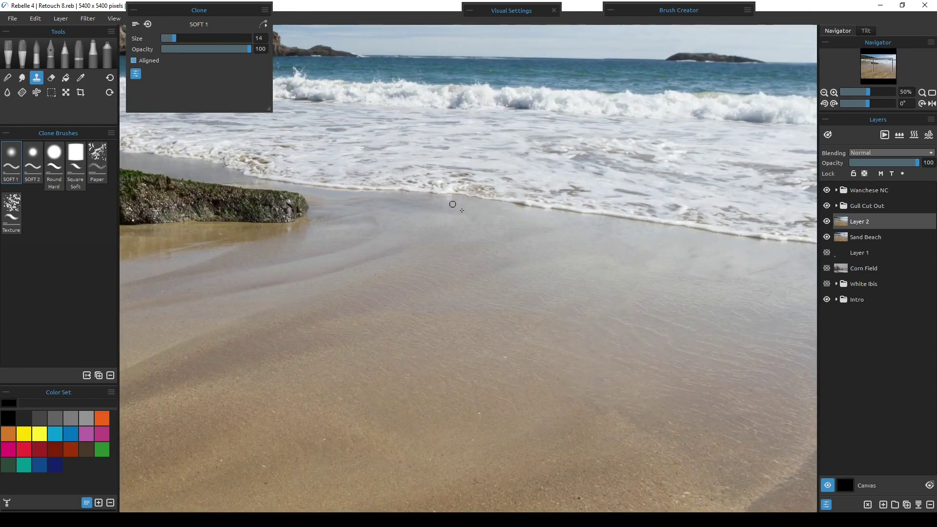
pyautogui.moveTo(597, 453); pyautogui.dragTo(489, 315)
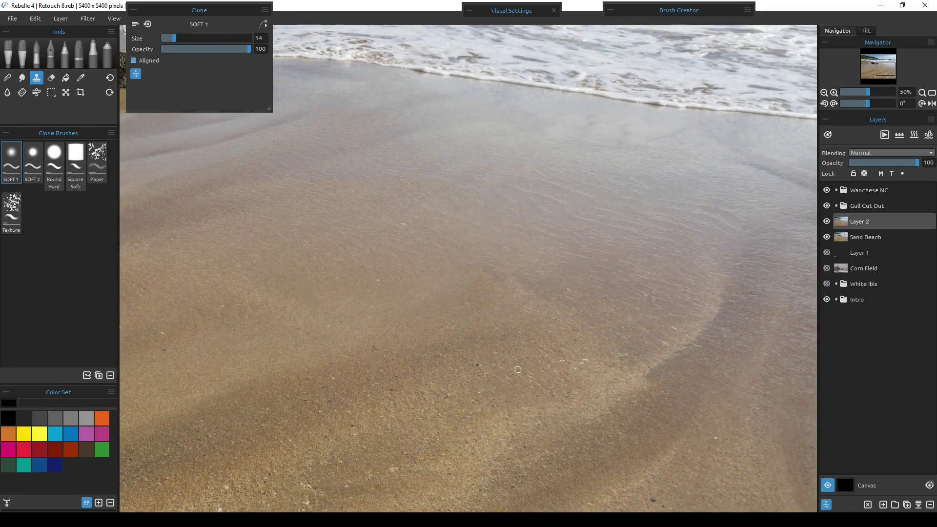
pyautogui.hscroll(3, 509, 174)
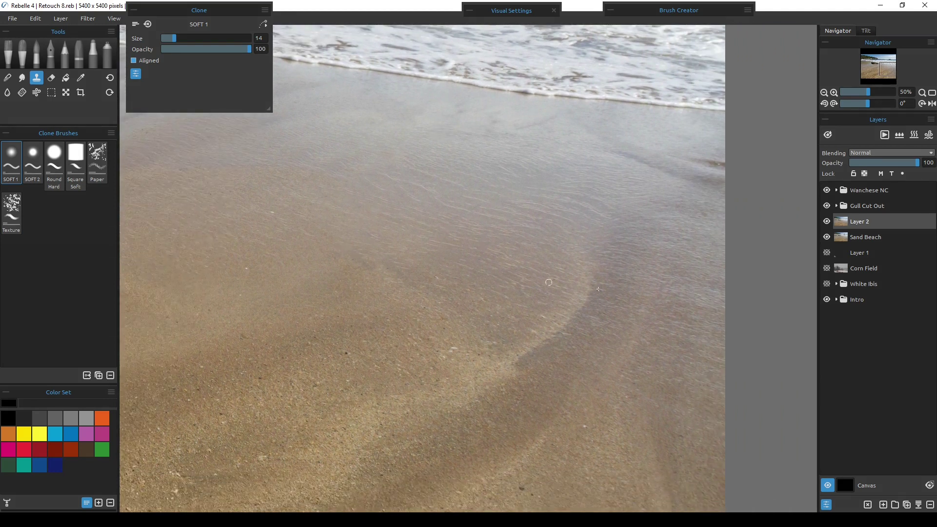
pyautogui.moveTo(347, 291); pyautogui.dragTo(496, 315)
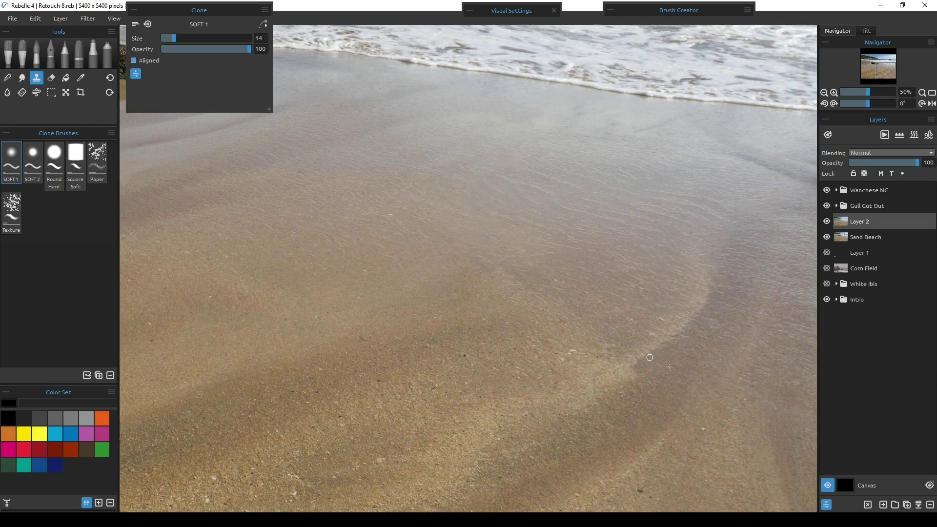
pyautogui.moveTo(498, 282); pyautogui.dragTo(455, 155)
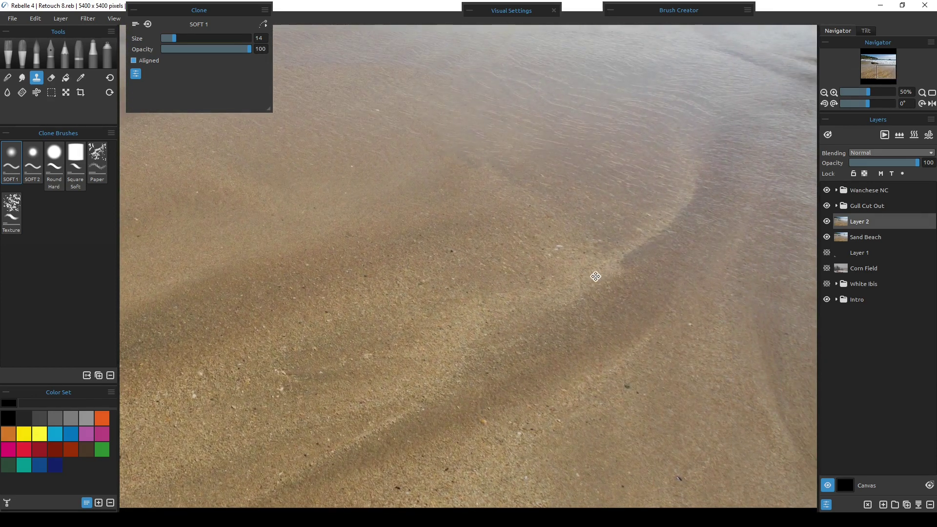
pyautogui.moveTo(338, 183); pyautogui.dragTo(488, 318)
pyautogui.moveTo(454, 254); pyautogui.dragTo(471, 303)
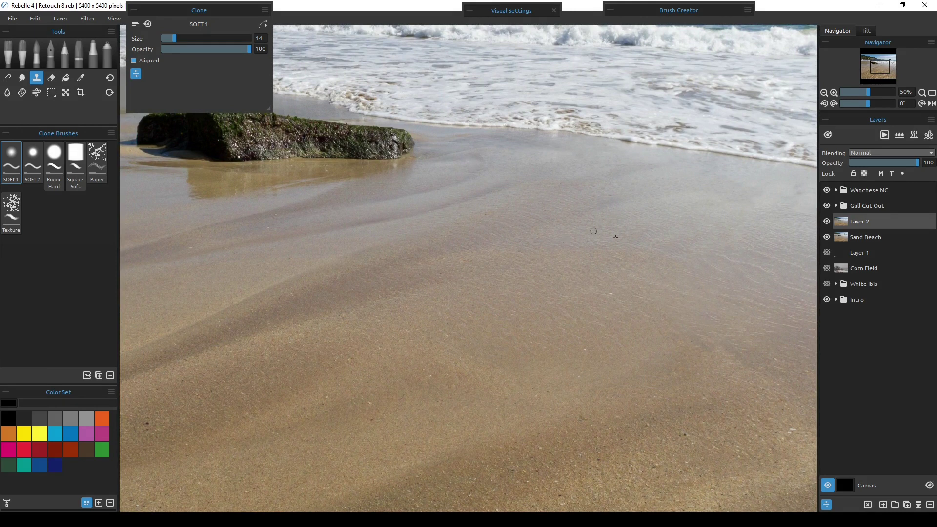
pyautogui.moveTo(596, 213); pyautogui.dragTo(368, 305)
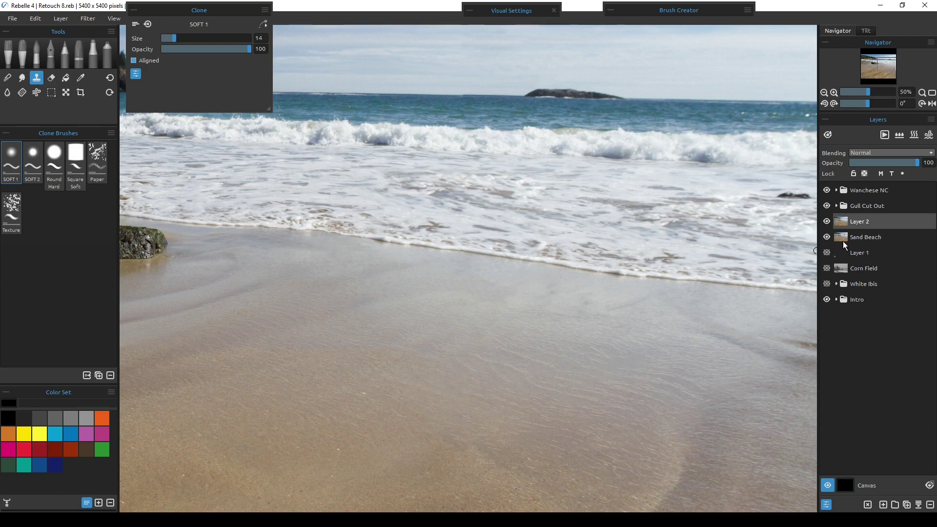
# Examine the retouched shoreline foam, surf and breaking wave where the figure stood
pyautogui.scroll(4, 400, 236)
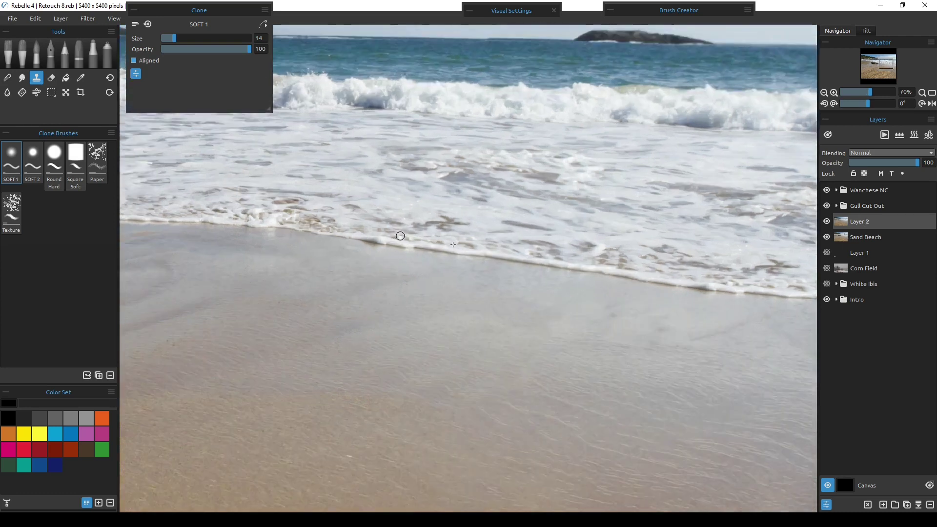
pyautogui.moveTo(601, 252); pyautogui.dragTo(524, 250)
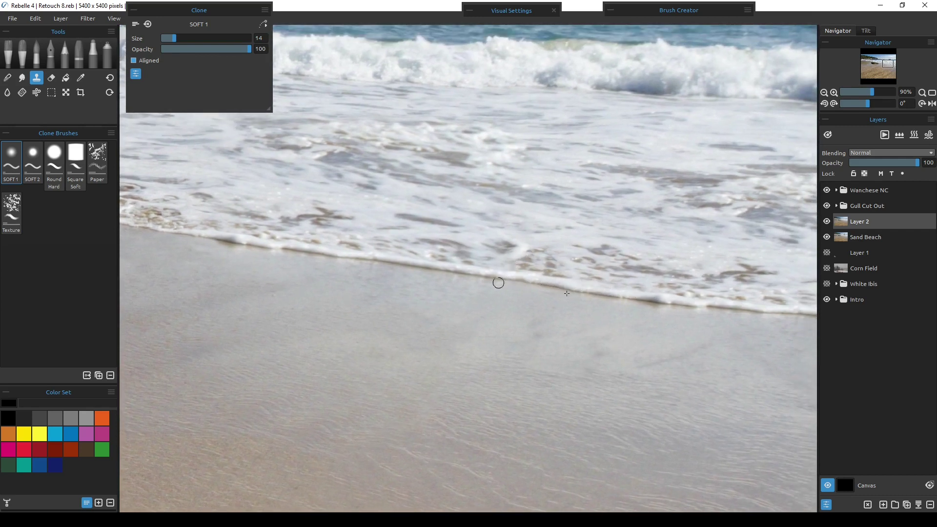
pyautogui.moveTo(271, 262); pyautogui.dragTo(474, 299)
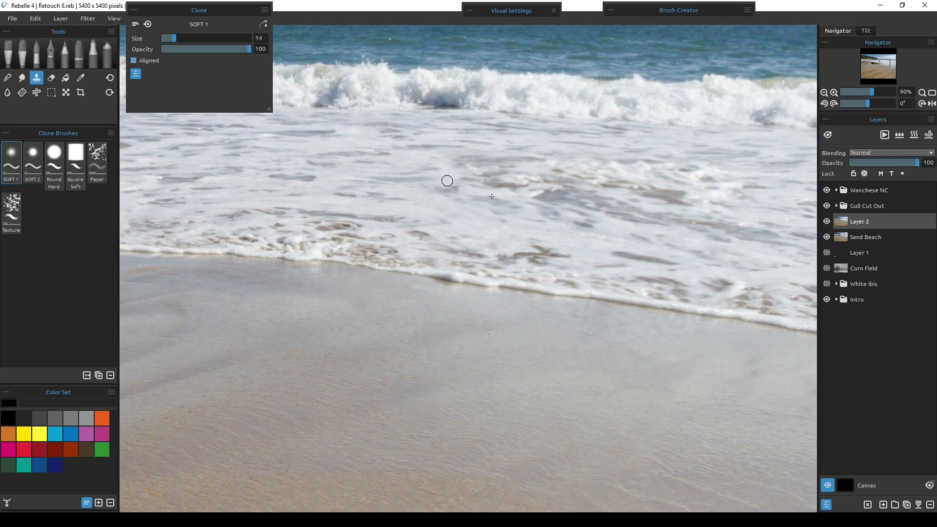
pyautogui.moveTo(664, 243); pyautogui.dragTo(527, 277)
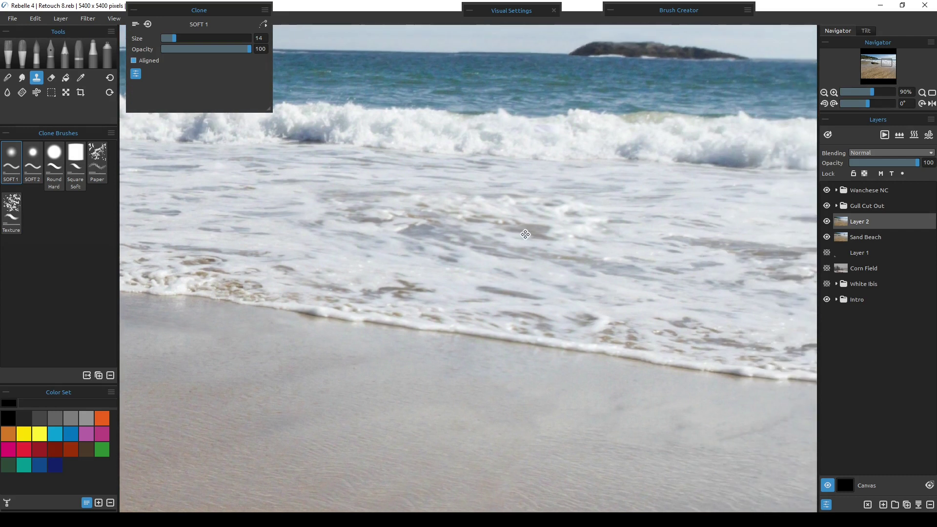
pyautogui.moveTo(526, 215); pyautogui.dragTo(527, 255)
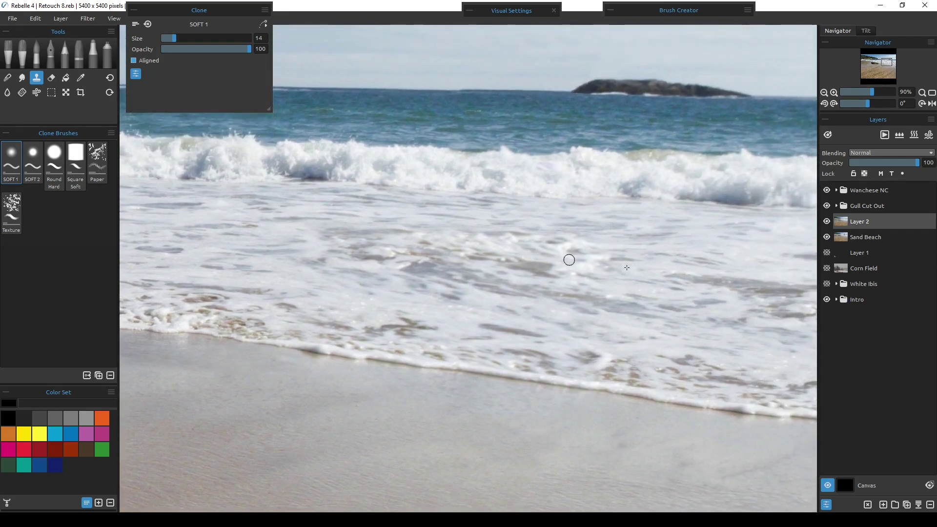
pyautogui.moveTo(620, 187)
pyautogui.mouseDown()
pyautogui.moveTo(515, 208)
pyautogui.moveTo(535, 212)
pyautogui.mouseUp()
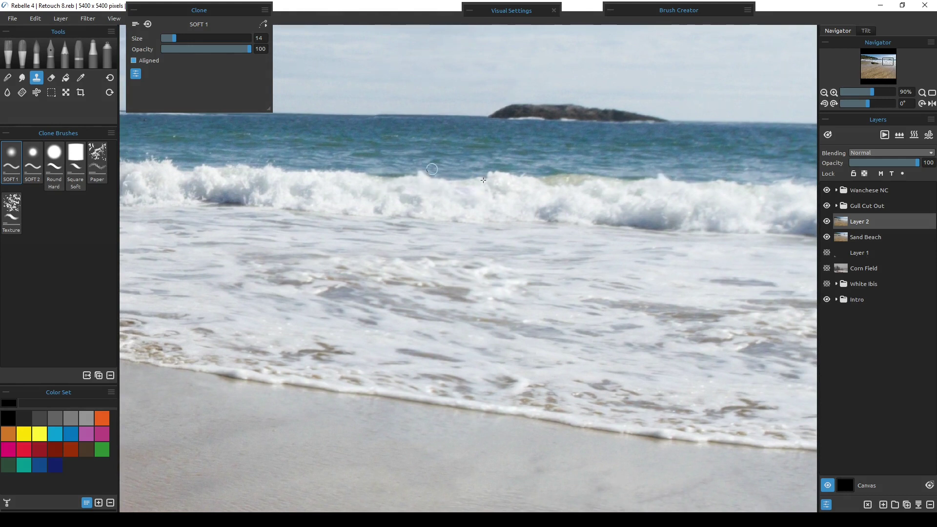
# Clone sea water along the breaking wave's crest on Layer 2 with SOFT 1 at size 7 and opacity 100
pyautogui.scroll(1, 425, 181)
pyautogui.scroll(2, 426, 181)
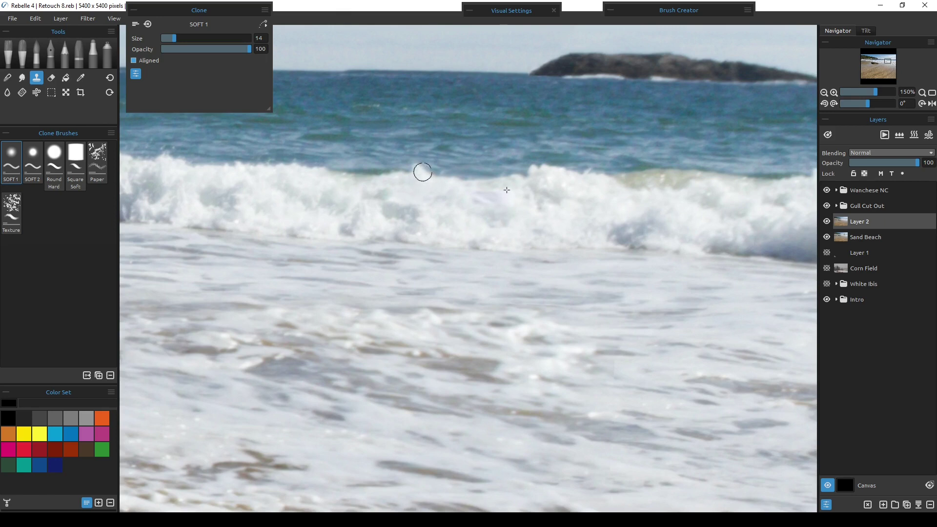
pyautogui.moveTo(173, 39); pyautogui.dragTo(168, 40)
pyautogui.moveTo(415, 168)
pyautogui.mouseDown()
pyautogui.moveTo(393, 154)
pyautogui.moveTo(431, 165)
pyautogui.mouseUp()
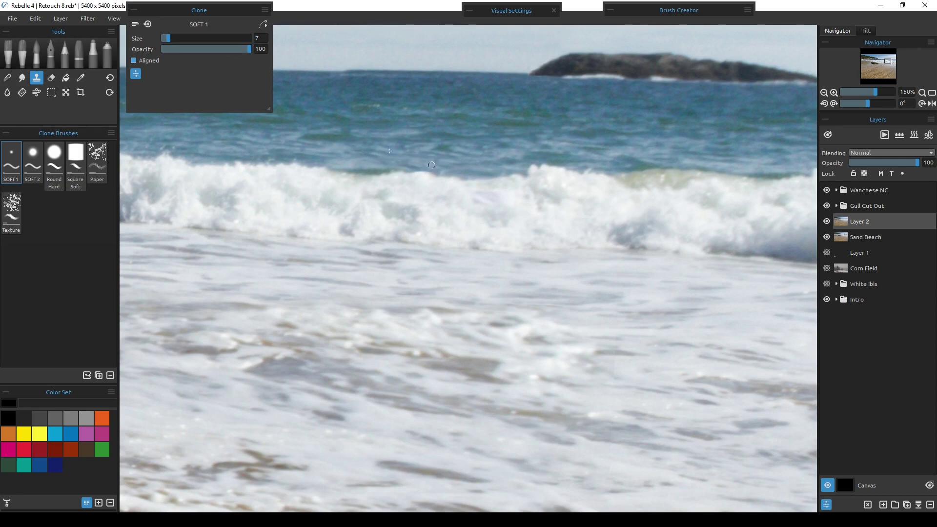
# Examine the retouched wave crest, open water and horizon line beside the island up close
pyautogui.hscroll(5, 608, 226)
pyautogui.scroll(2, 608, 226)
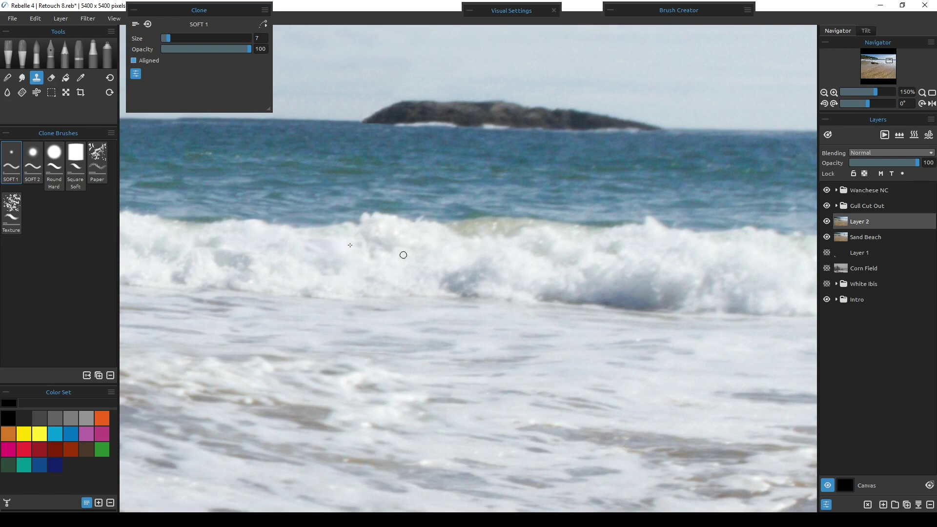
pyautogui.moveTo(257, 237); pyautogui.dragTo(451, 317)
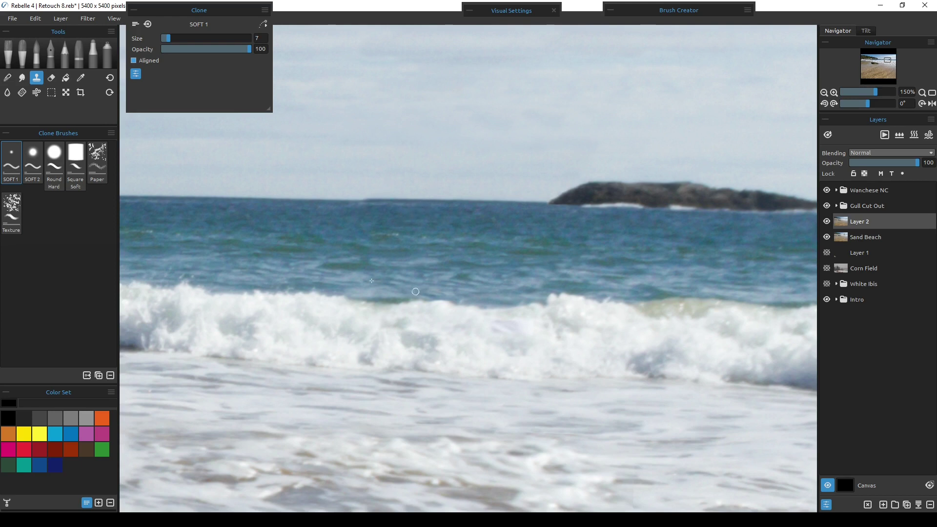
pyautogui.scroll(8, 383, 215)
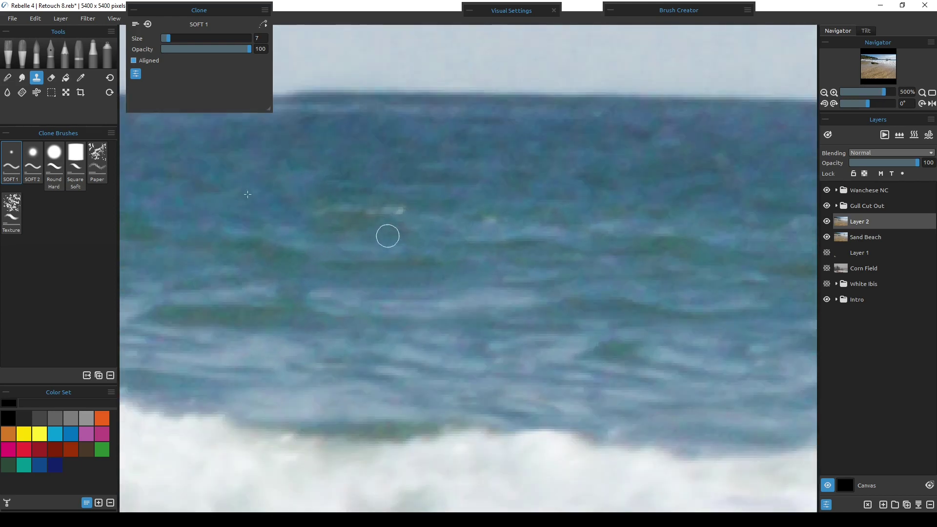
pyautogui.moveTo(354, 159); pyautogui.dragTo(412, 343)
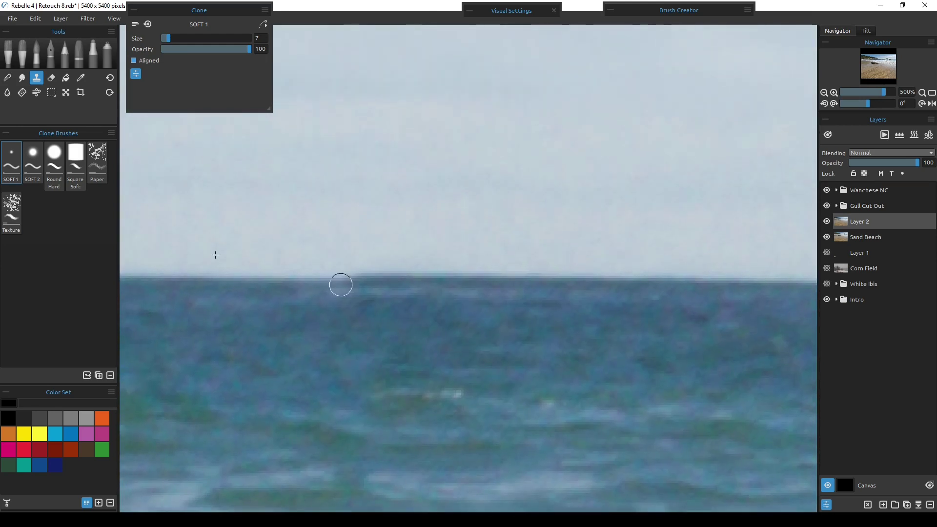
pyautogui.moveTo(603, 318); pyautogui.dragTo(469, 331)
pyautogui.scroll(-1, 461, 351)
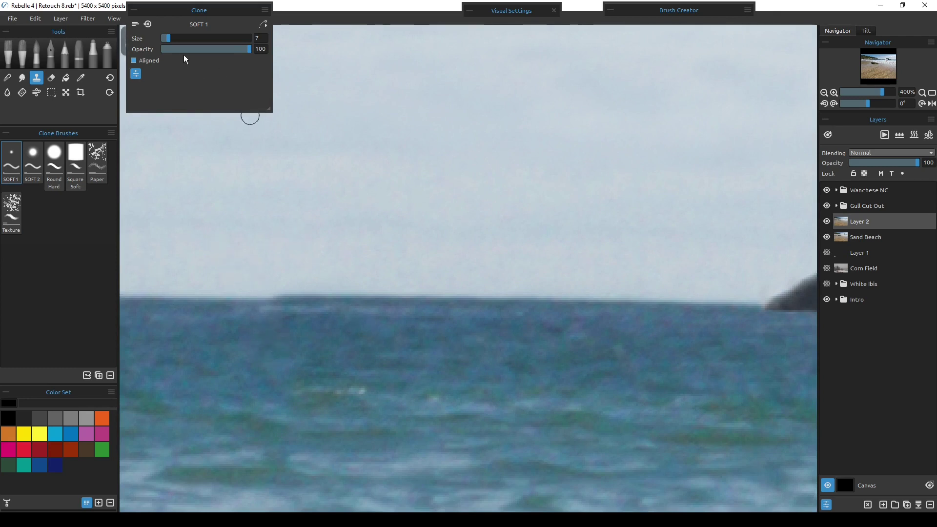
# Clone sky over the raised edge of the horizon line beside the island on Layer 2 with SOFT 1 at size 4
pyautogui.moveTo(166, 39); pyautogui.dragTo(162, 42)
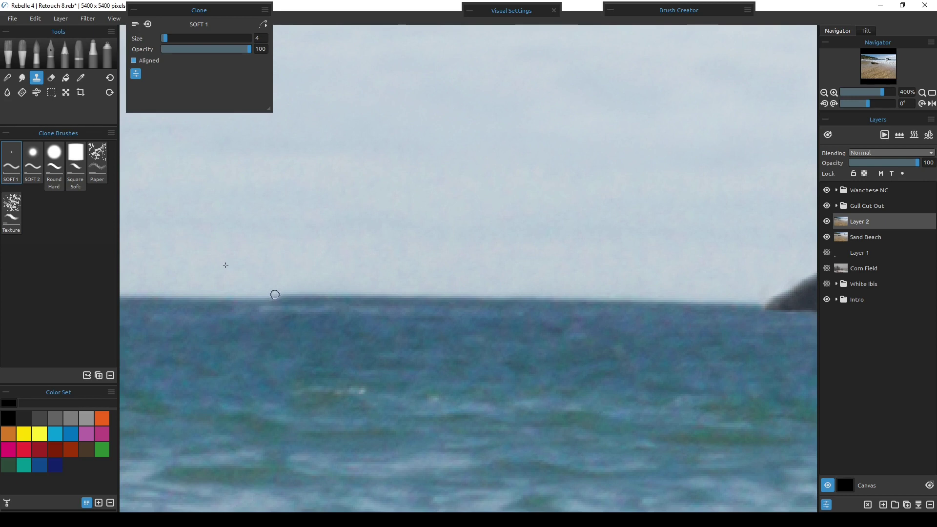
pyautogui.press('shift')
pyautogui.moveTo(266, 294)
pyautogui.mouseDown()
pyautogui.moveTo(757, 300)
pyautogui.moveTo(748, 302)
pyautogui.mouseUp()
pyautogui.moveTo(669, 299); pyautogui.dragTo(186, 303)
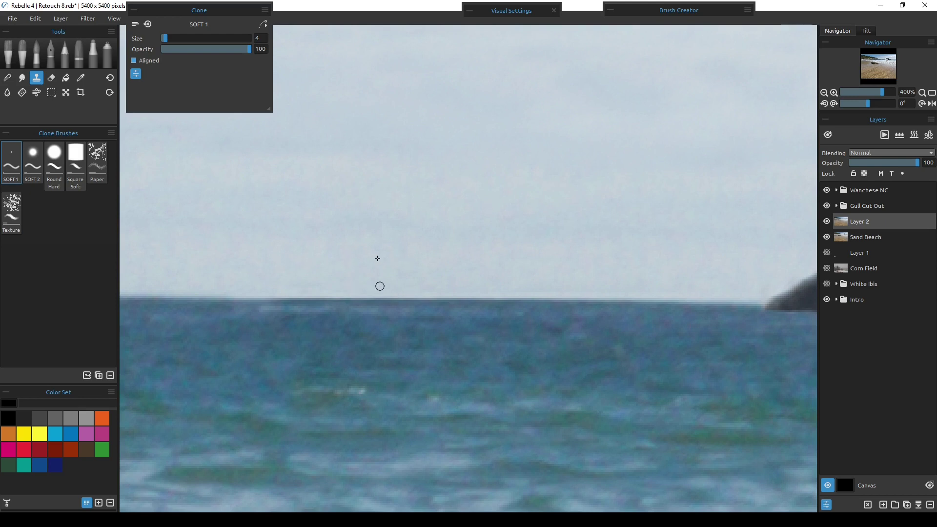
pyautogui.moveTo(393, 293); pyautogui.dragTo(447, 291)
# Examine the whole beach photo, and the retouched horizon, sea and breaking wave up close, for cloning traces
pyautogui.hotkey('ctrl', '0')
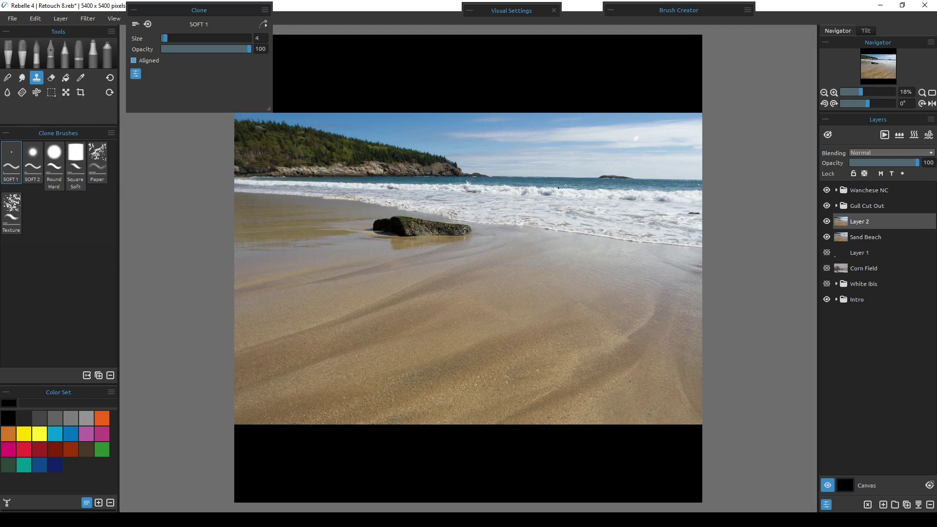
pyautogui.scroll(10, 524, 188)
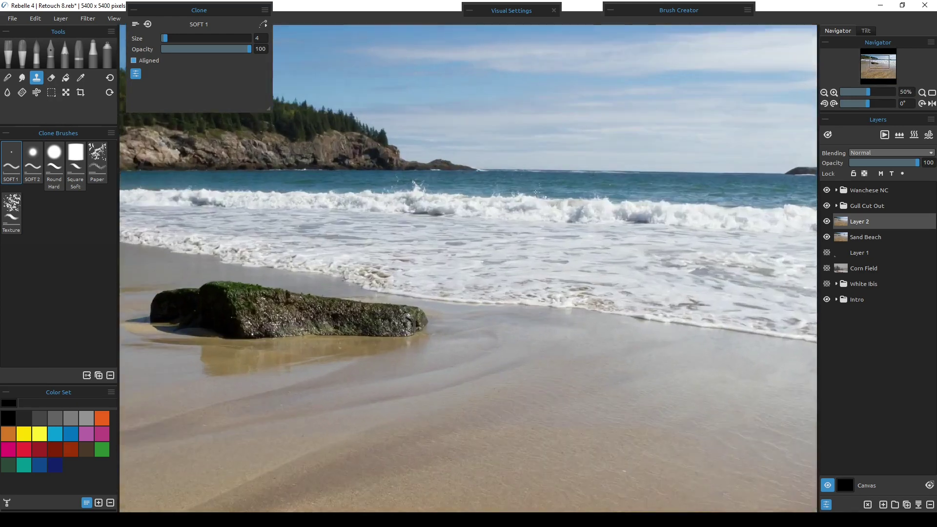
pyautogui.scroll(1, 485, 118)
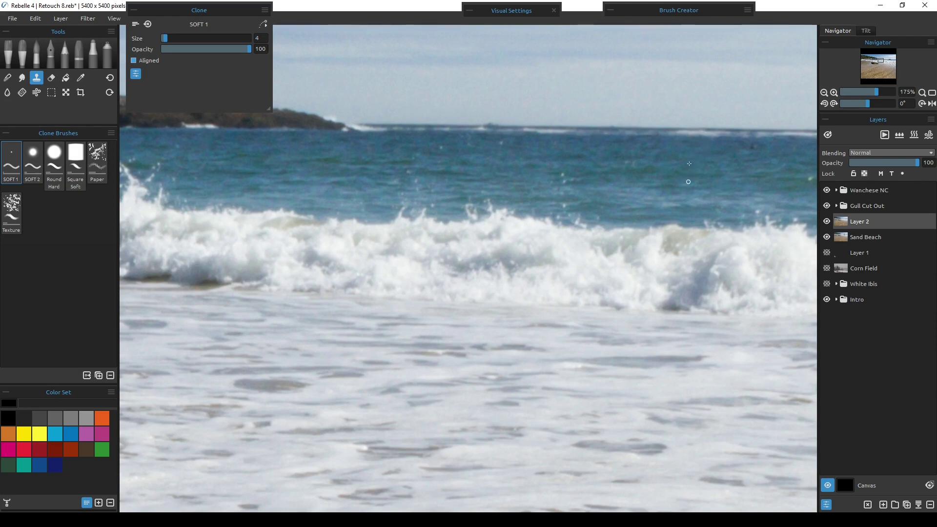
pyautogui.moveTo(707, 177)
pyautogui.mouseDown()
pyautogui.moveTo(215, 201)
pyautogui.moveTo(370, 214)
pyautogui.moveTo(215, 214)
pyautogui.mouseUp()
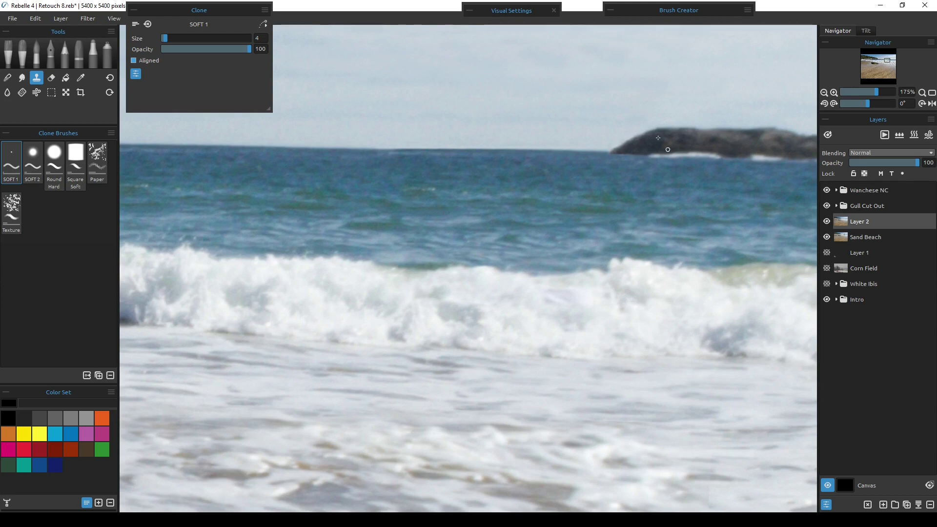
pyautogui.scroll(-3, 341, 278)
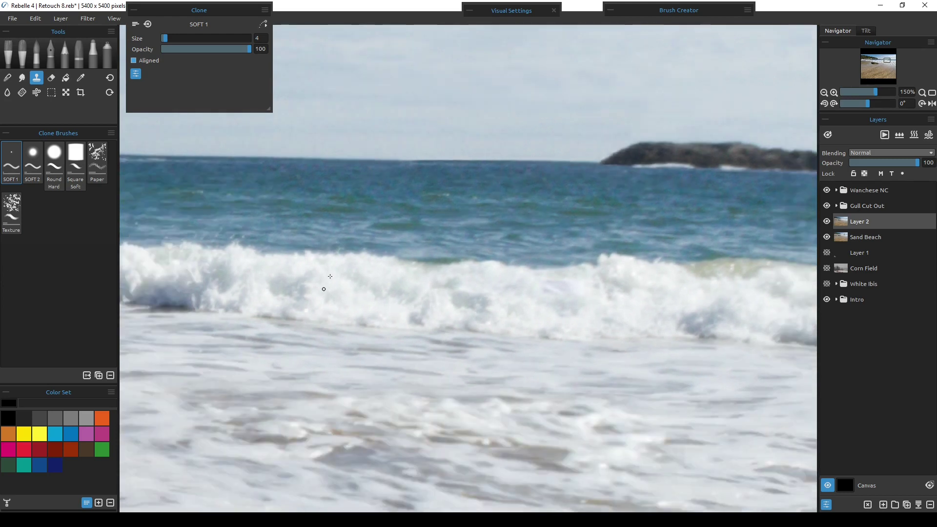
pyautogui.scroll(-1, 324, 289)
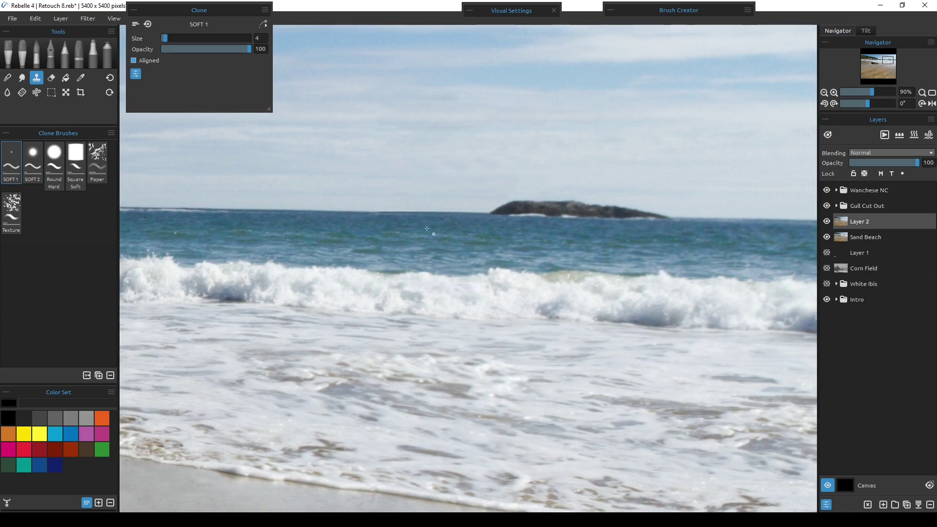
pyautogui.keyDown('ctrl'); pyautogui.click(173, 204); pyautogui.keyUp('ctrl')
# Examine the wet sand, the foam edge and the surf around the removed figure's spot
pyautogui.scroll(-5, 420, 454)
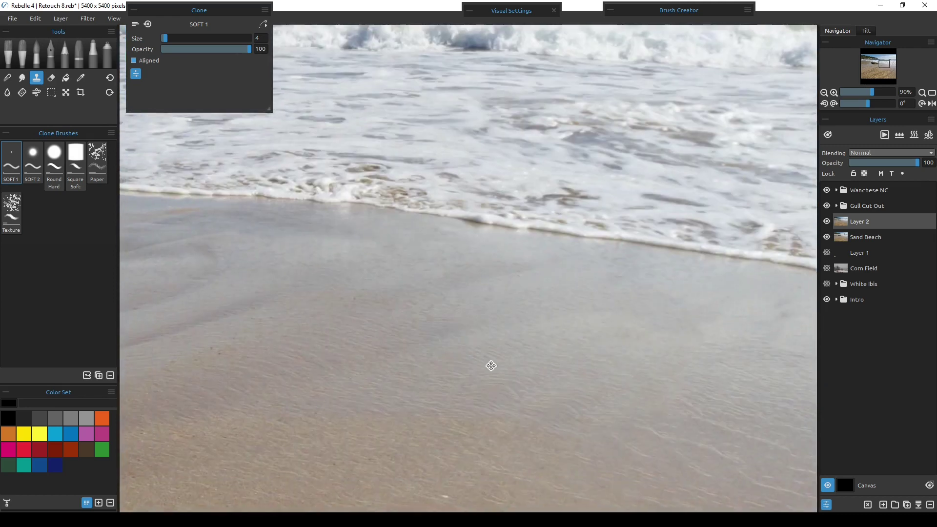
pyautogui.hscroll(-5, 492, 366)
pyautogui.scroll(-3, 420, 243)
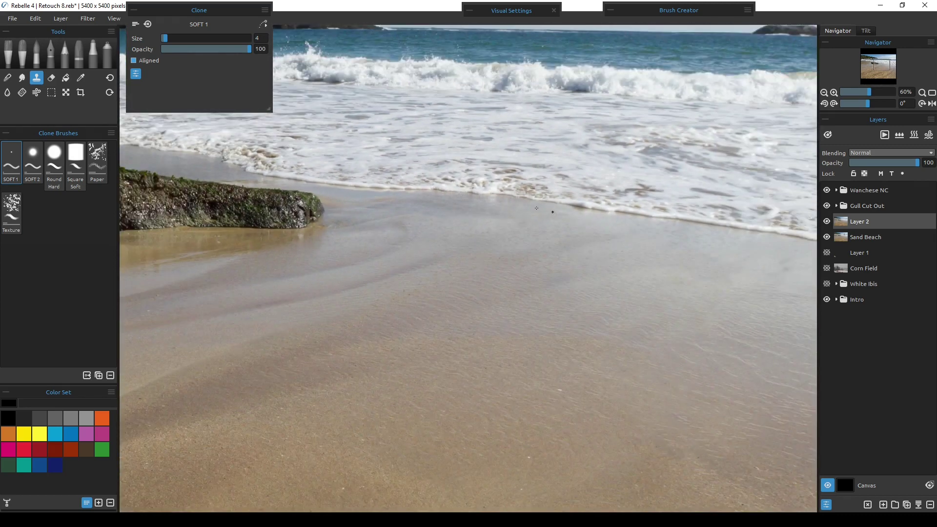
pyautogui.moveTo(523, 291); pyautogui.dragTo(353, 310)
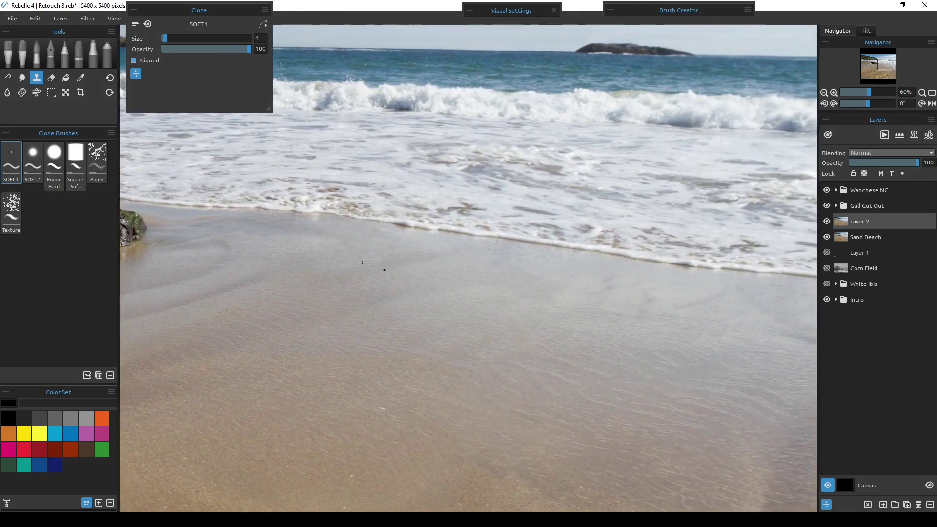
pyautogui.scroll(-10, 536, 328)
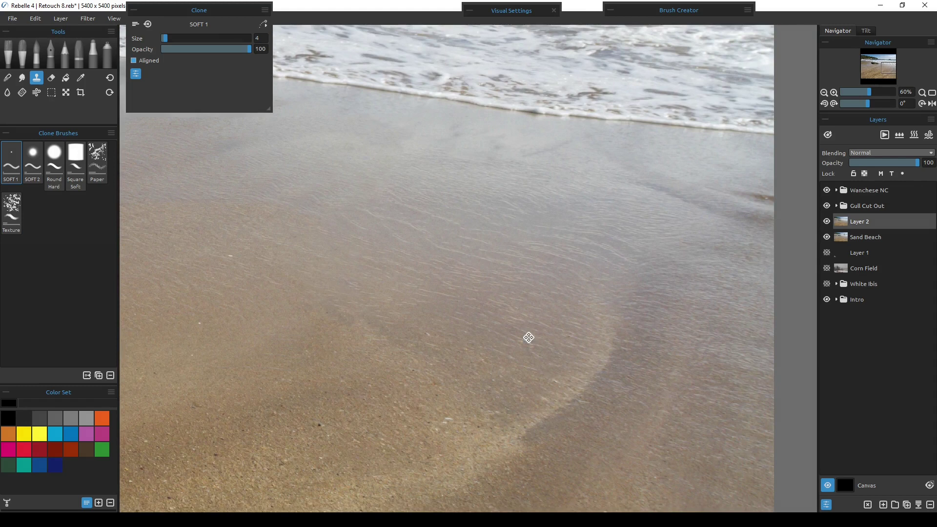
pyautogui.hscroll(-5, 776, 350)
pyautogui.hscroll(-2, 495, 251)
pyautogui.scroll(5, 418, 346)
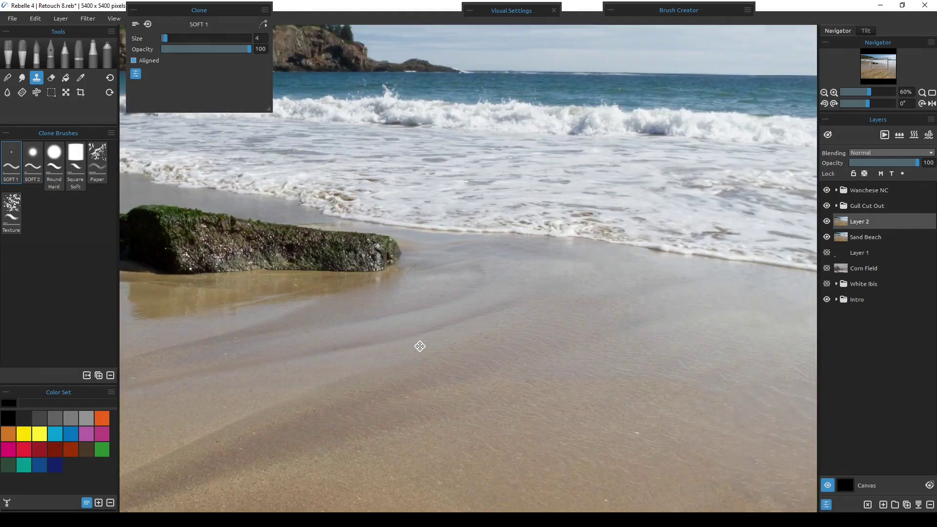
pyautogui.hscroll(-5, 370, 300)
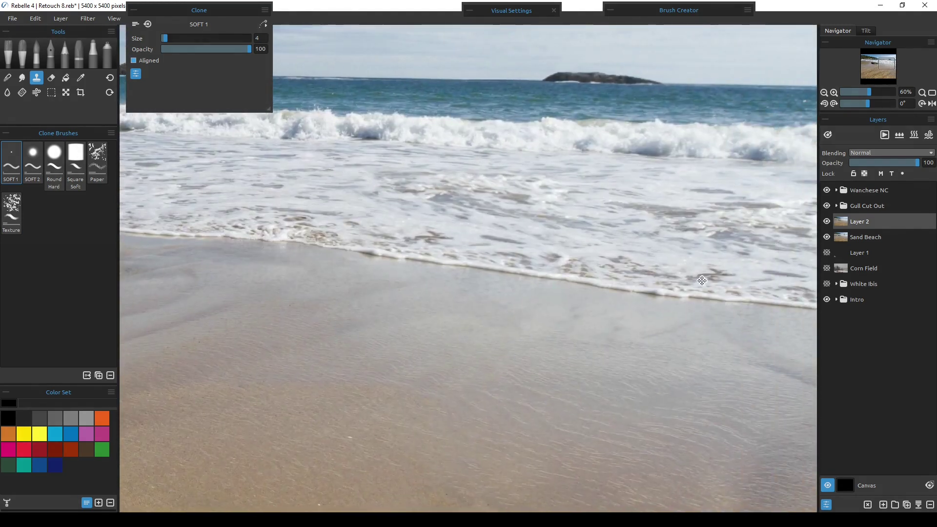
pyautogui.hscroll(5, 370, 300)
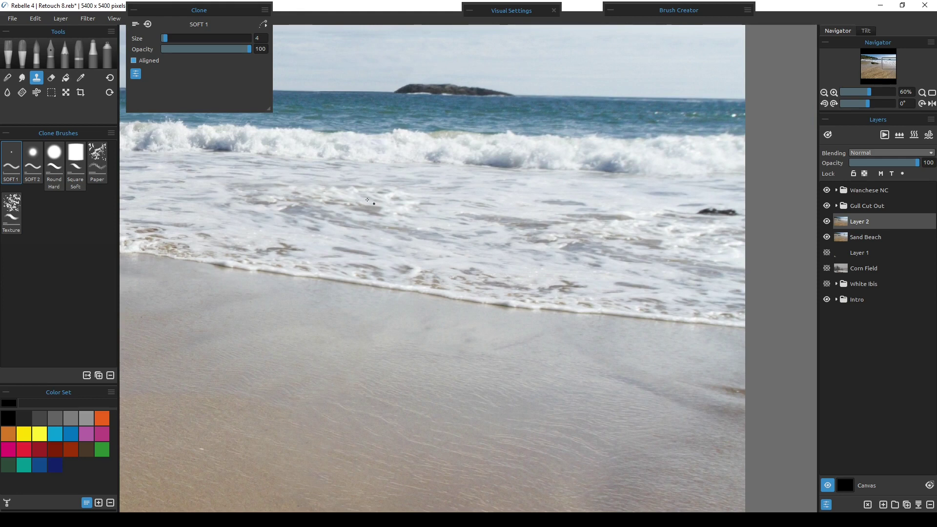
# Clone foam over the surf patches below the breaking wave on Layer 2 with SOFT 1 at size 18 and opacity 77
pyautogui.scroll(4, 268, 197)
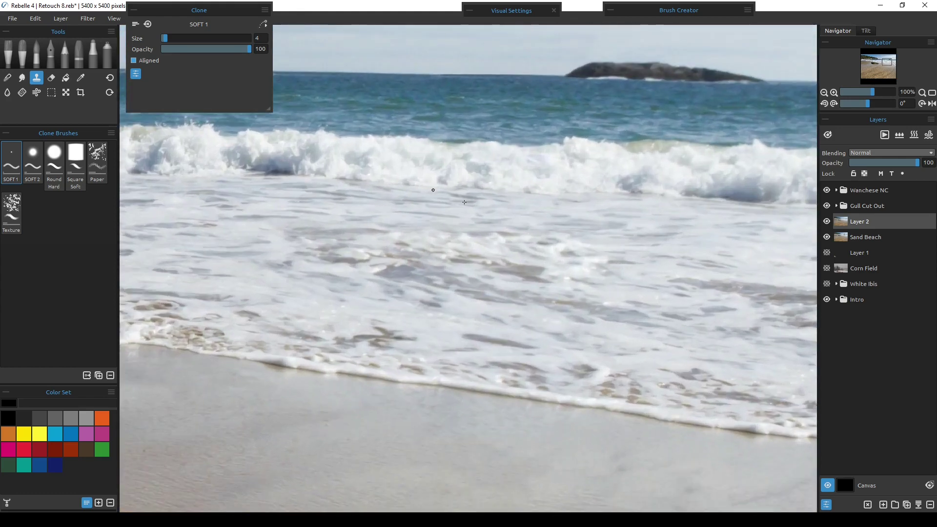
pyautogui.click(177, 39)
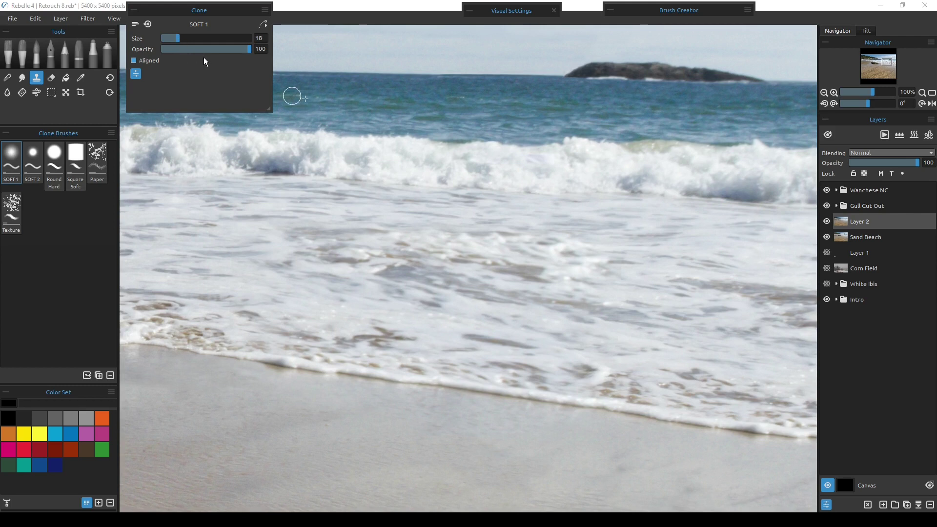
pyautogui.click(230, 49)
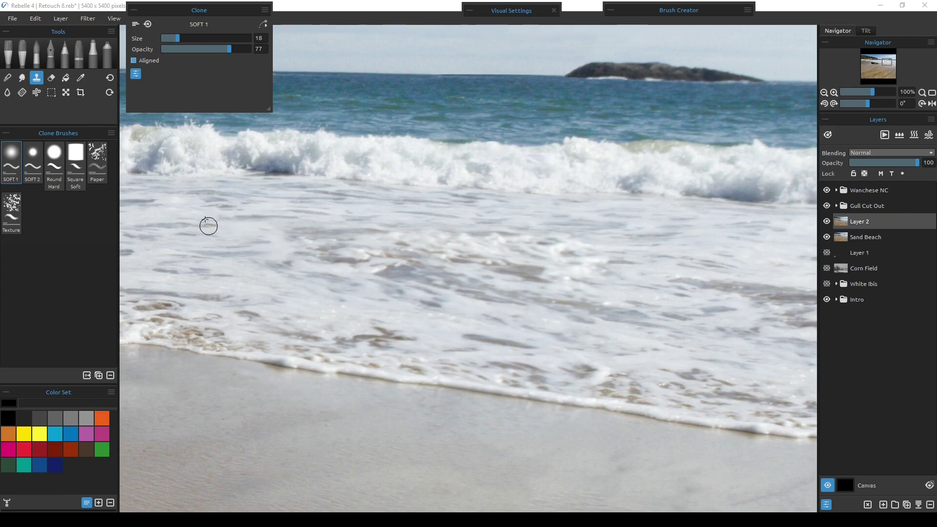
pyautogui.keyDown('alt'); pyautogui.click(169, 226); pyautogui.keyUp('alt')
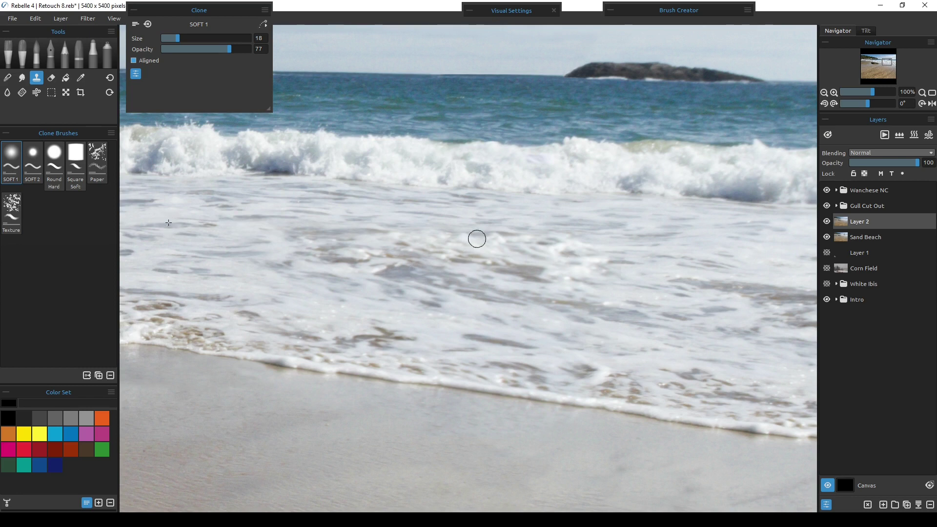
pyautogui.moveTo(466, 238)
pyautogui.mouseDown()
pyautogui.moveTo(433, 234)
pyautogui.moveTo(548, 241)
pyautogui.moveTo(403, 237)
pyautogui.moveTo(408, 257)
pyautogui.moveTo(564, 261)
pyautogui.moveTo(547, 252)
pyautogui.moveTo(591, 253)
pyautogui.moveTo(561, 262)
pyautogui.moveTo(630, 263)
pyautogui.moveTo(419, 277)
pyautogui.mouseUp()
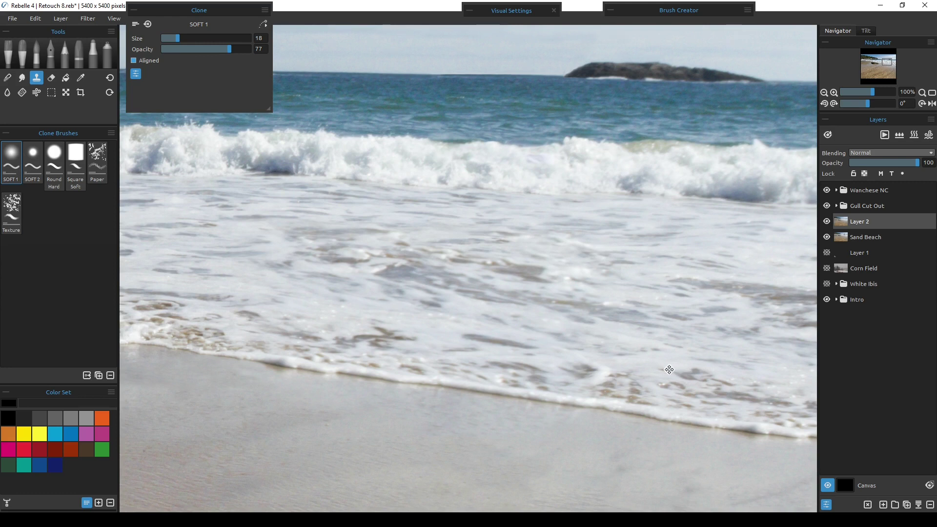
# Compare the retouched beach with the original photo by hiding and showing Layer 2 in the full view
pyautogui.moveTo(664, 371); pyautogui.dragTo(372, 367)
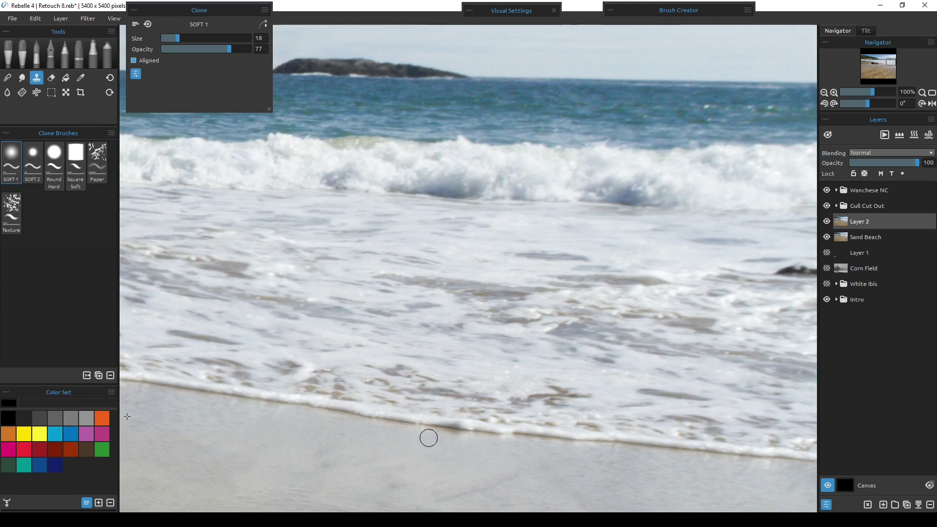
pyautogui.hotkey('ctrl', '0')
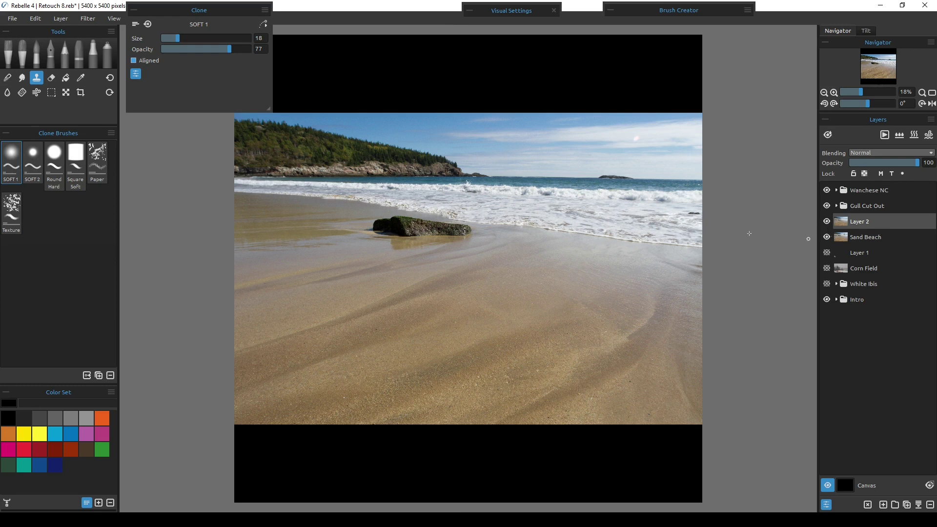
pyautogui.click(827, 221)
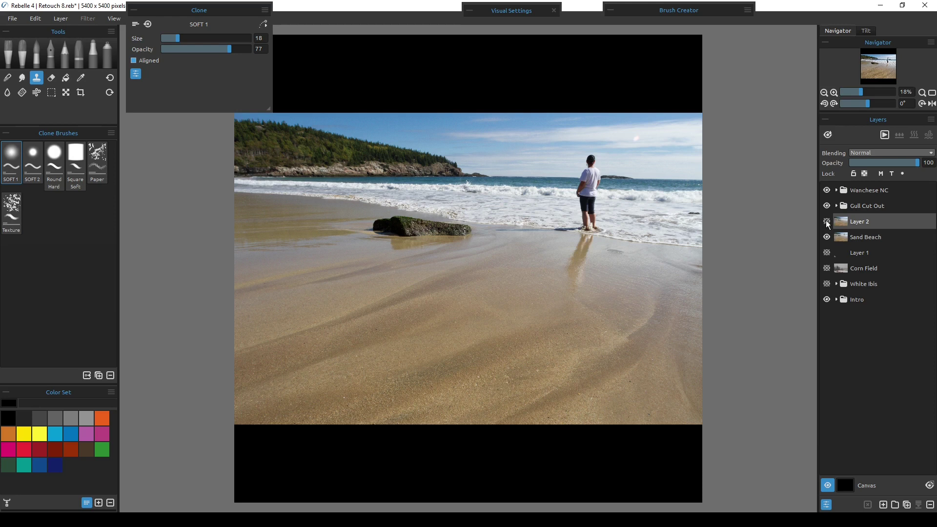
pyautogui.click(827, 221)
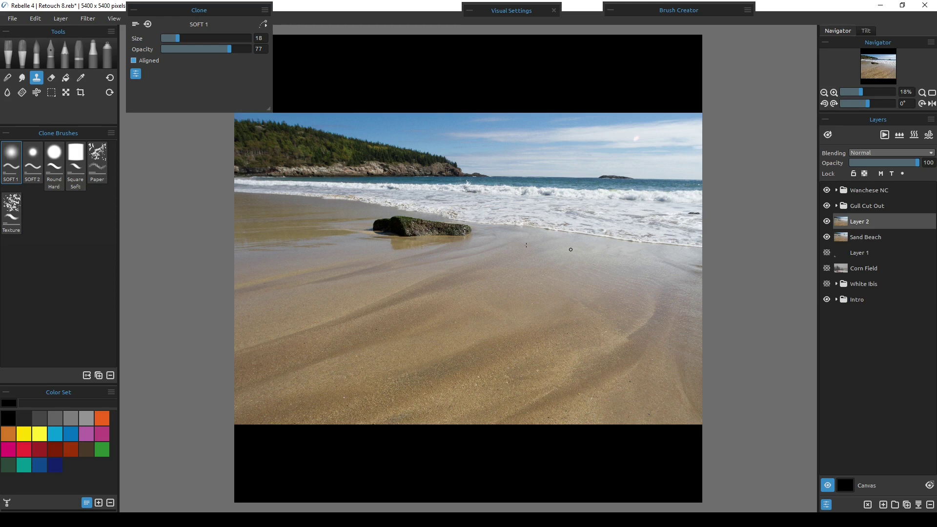
pyautogui.click(828, 222)
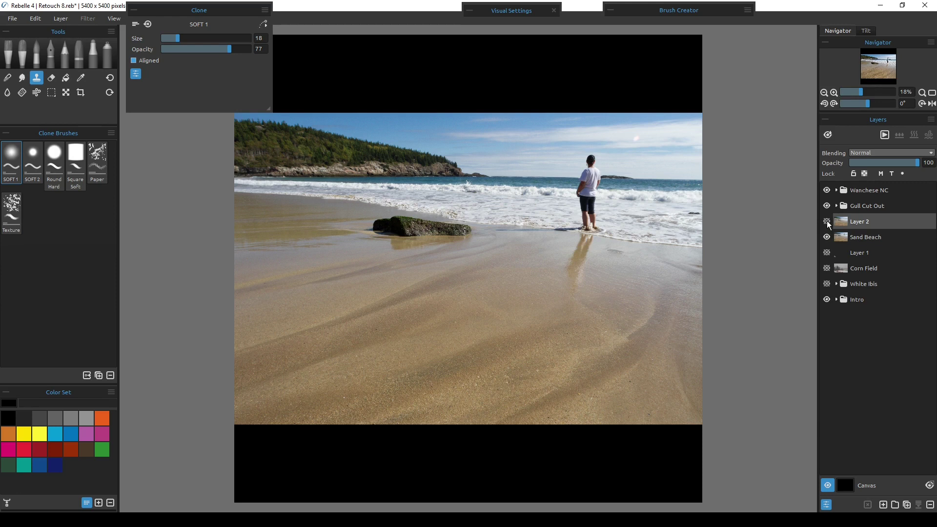
pyautogui.click(827, 221)
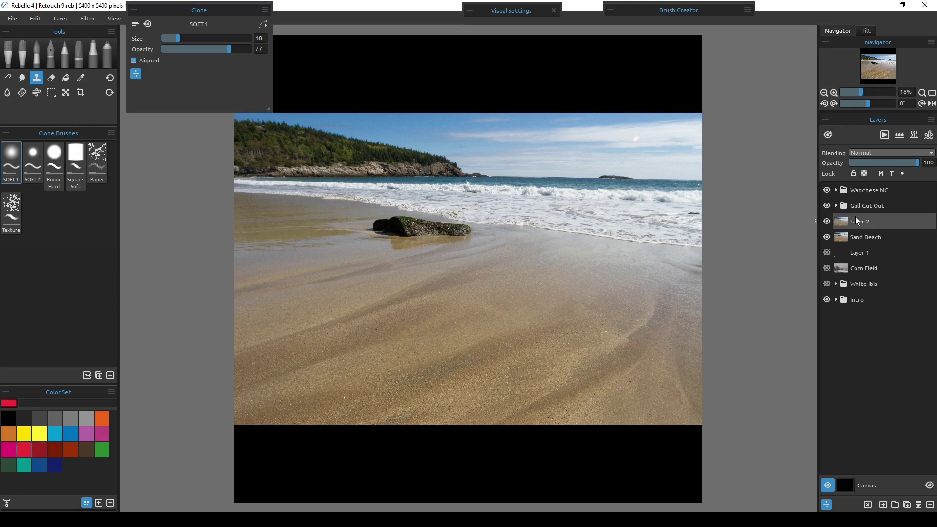
# Hide Sand Beach and Layer 2, and show the Gull After layer in the Gull Cut Out group
pyautogui.click(827, 237)
pyautogui.click(826, 221)
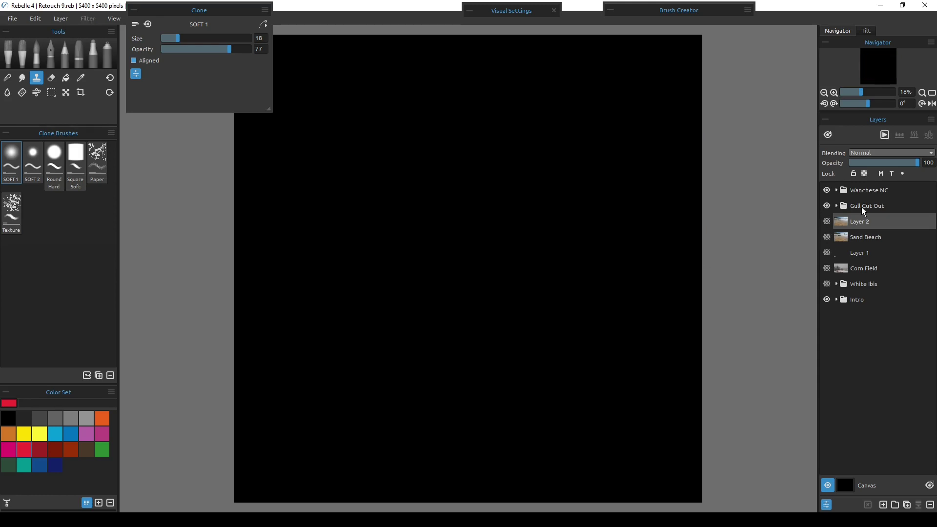
pyautogui.click(864, 210)
pyautogui.click(837, 206)
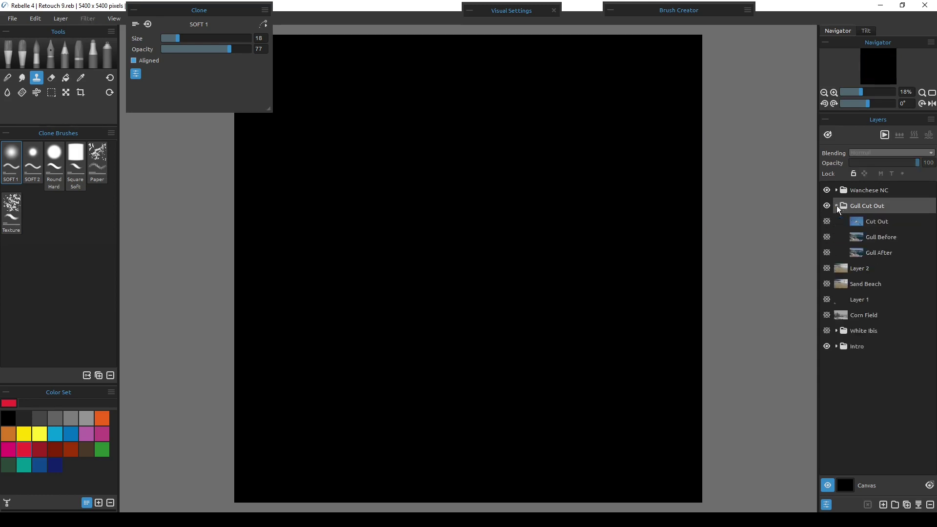
pyautogui.click(873, 255)
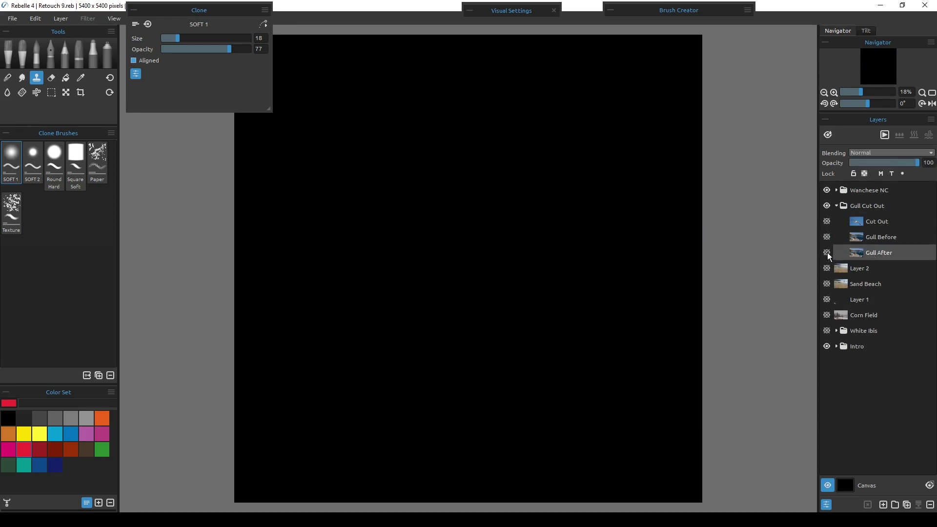
pyautogui.click(827, 253)
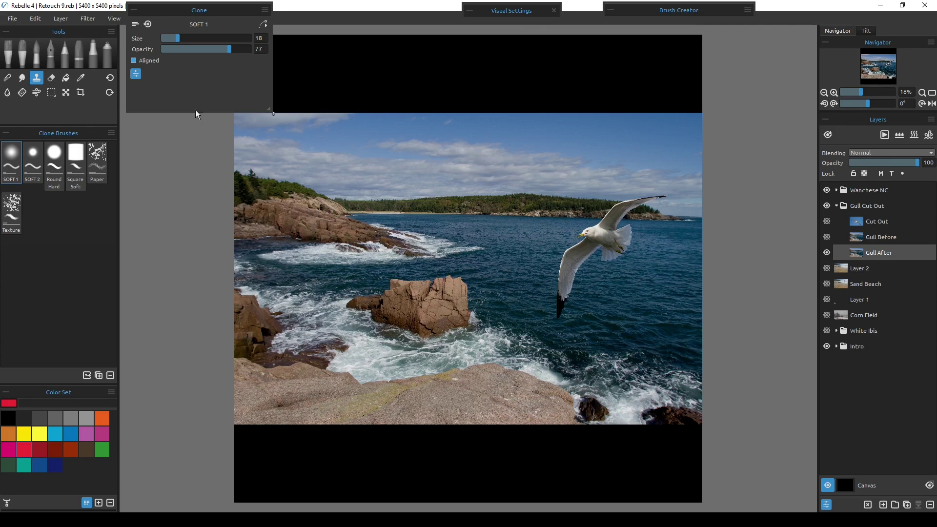
# Activate the rectangular Selection tool and compare the Gull After composite with the Gull Before layer
pyautogui.click(51, 93)
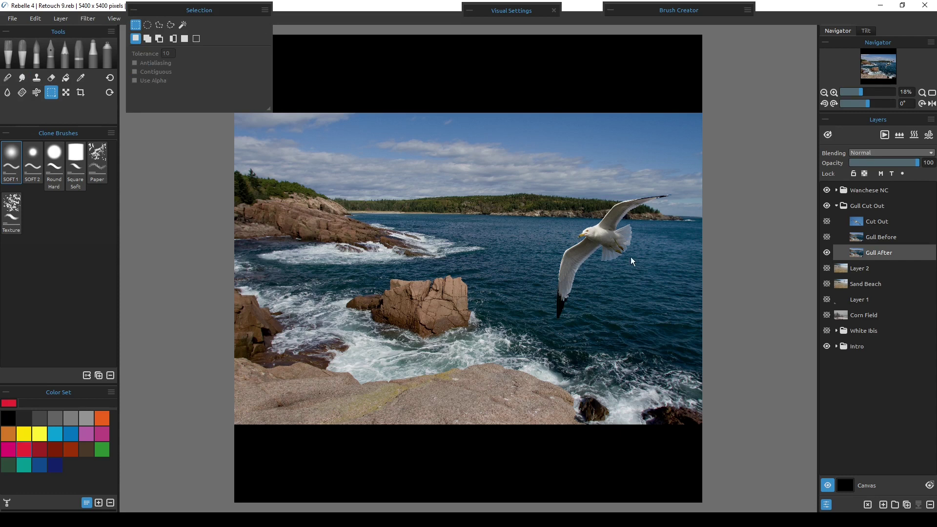
pyautogui.click(827, 236)
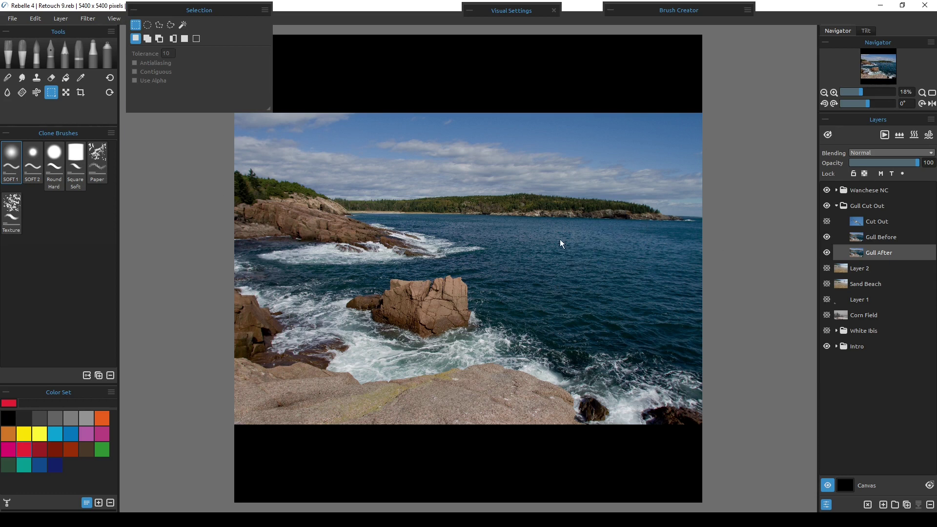
pyautogui.click(827, 237)
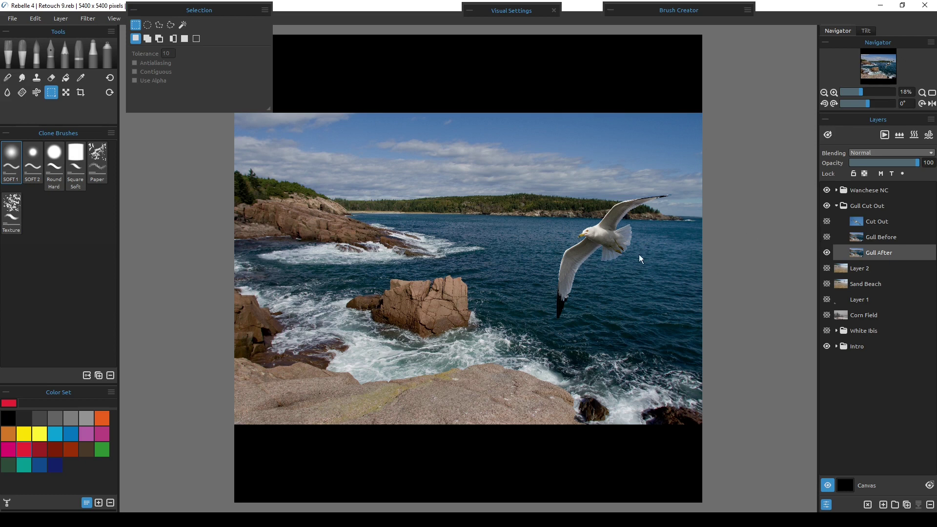
# Hide the Gull After layer, and select and show the Cut Out layer with the flying gull
pyautogui.click(827, 253)
pyautogui.click(870, 238)
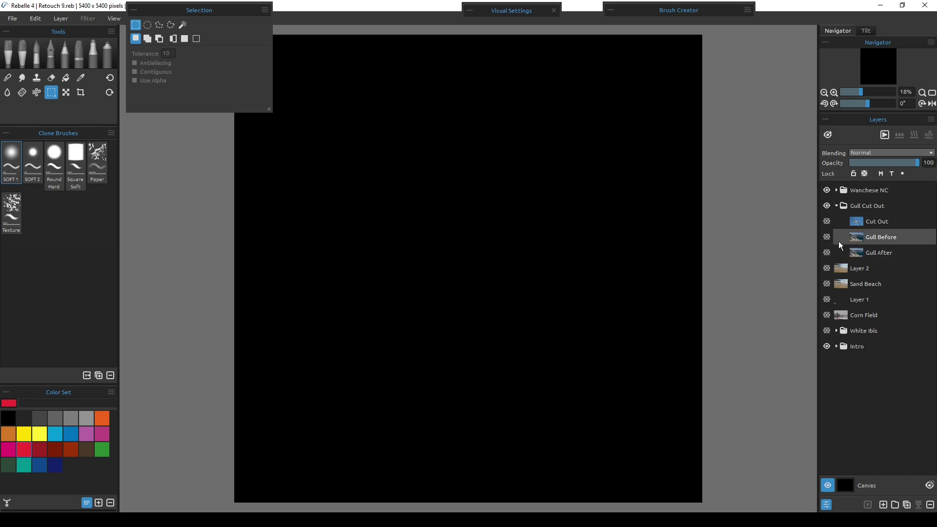
pyautogui.click(860, 223)
pyautogui.click(827, 221)
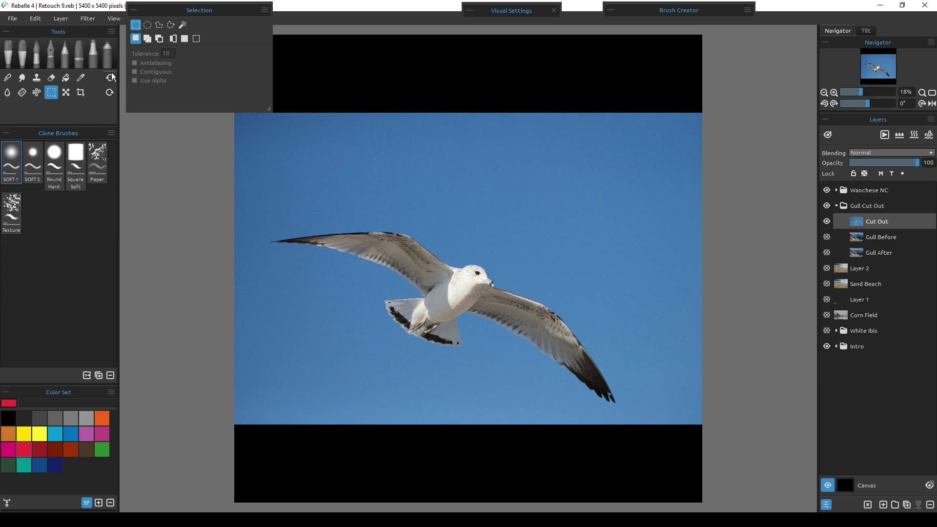
# Select the sky around the gull with the Magic Wand, using tolerance 50 and Contiguous off
pyautogui.click(183, 24)
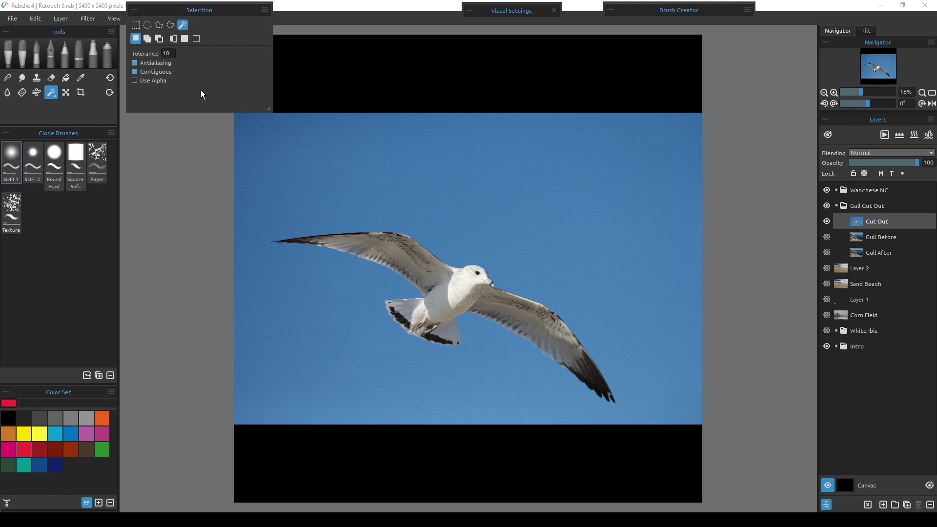
pyautogui.click(135, 73)
pyautogui.write('50')
pyautogui.click(497, 215)
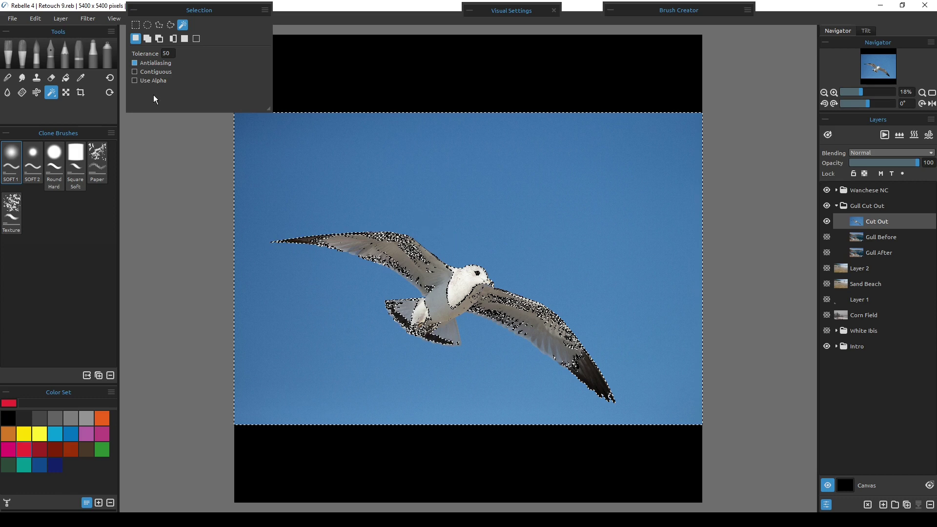
# Set the Magic Wand tolerance to 20 and reselect the blue sky around the gull
pyautogui.click(170, 53)
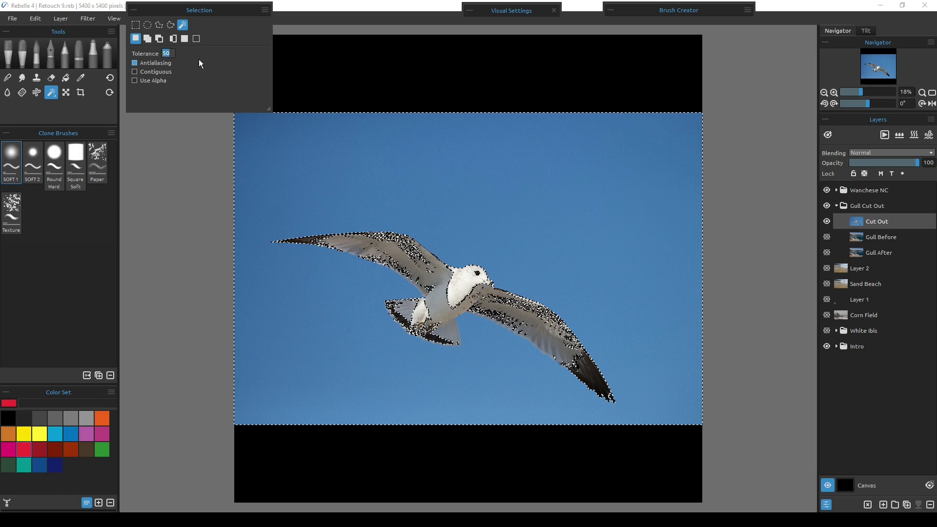
pyautogui.write('20')
pyautogui.press('Return')
pyautogui.click(445, 217)
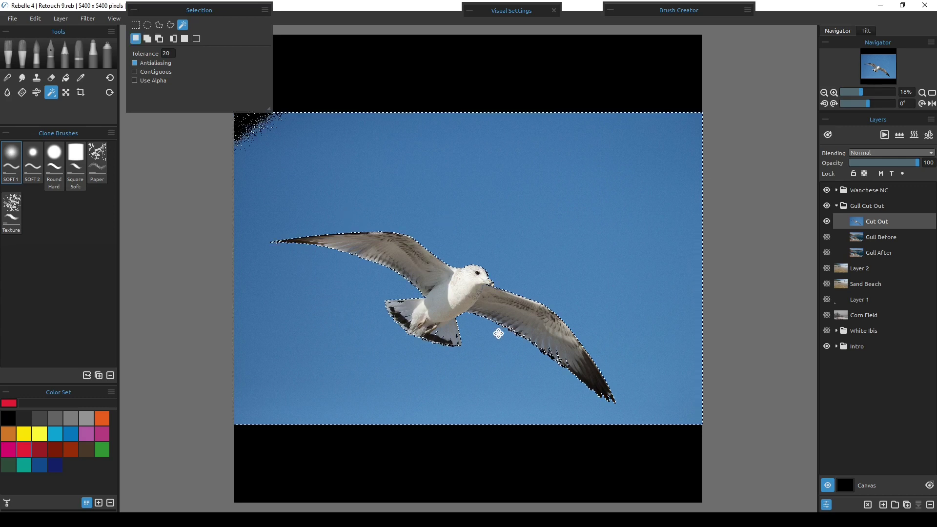
pyautogui.scroll(1, 448, 373)
pyautogui.scroll(2, 463, 360)
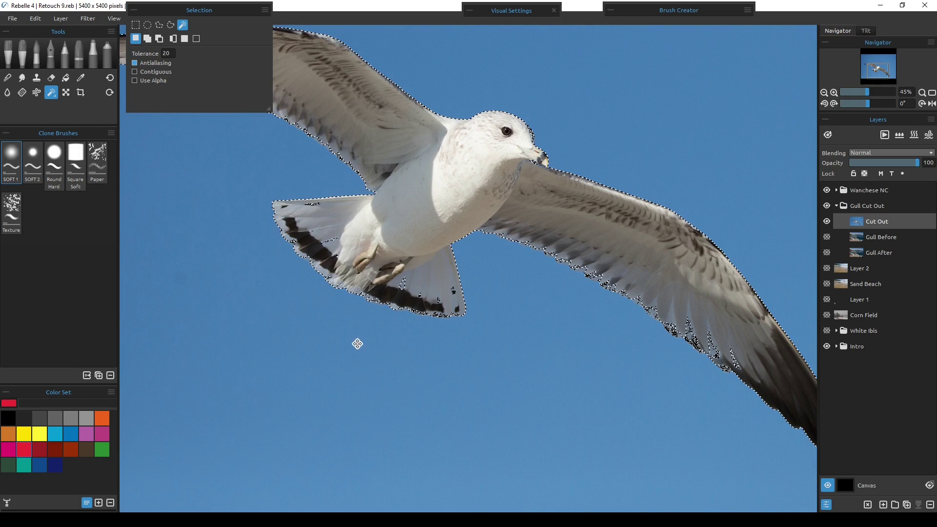
# Set the Magic Wand tolerance to 10 and select the sky around the gull again
pyautogui.moveTo(256, 249); pyautogui.dragTo(241, 349)
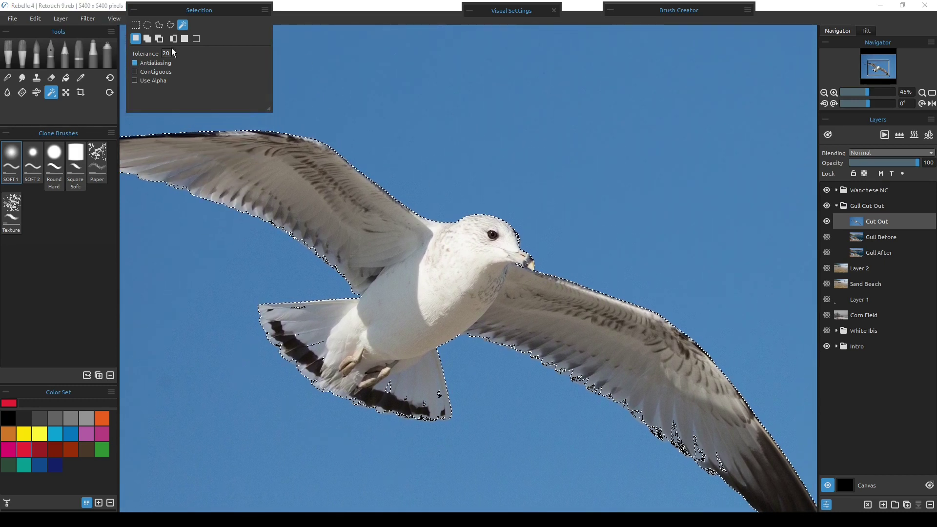
pyautogui.write('10')
pyautogui.click(483, 161)
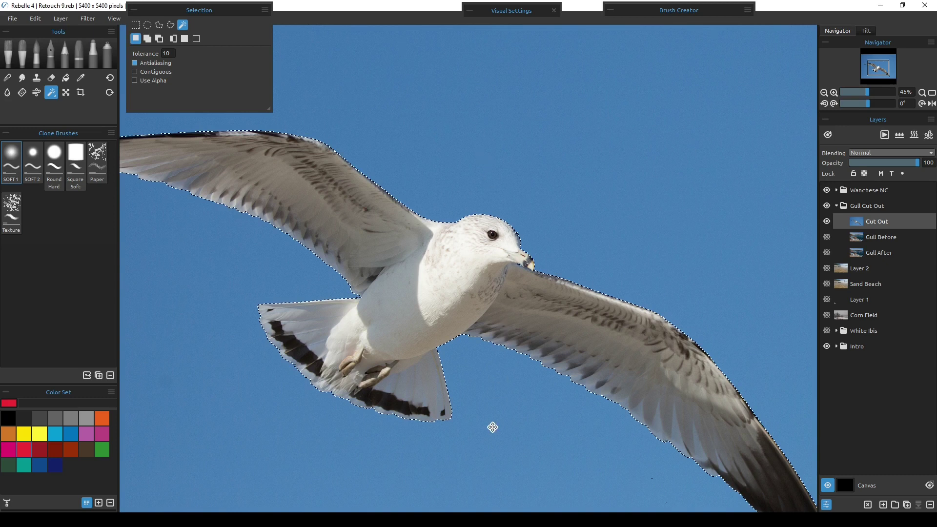
# Examine how closely the sky selection follows the gull's wings, tail and head, and check its coverage of the whole photo
pyautogui.moveTo(492, 427); pyautogui.dragTo(412, 251)
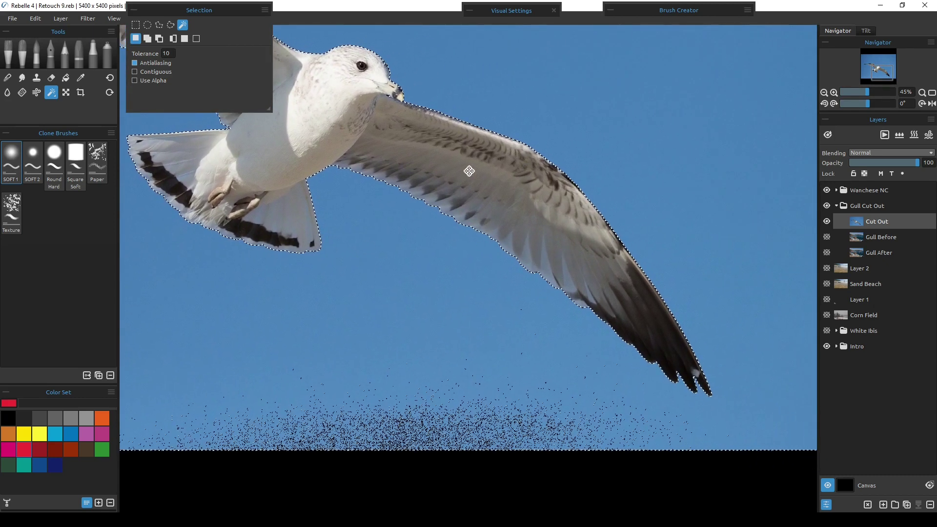
pyautogui.moveTo(444, 303); pyautogui.dragTo(556, 362)
pyautogui.moveTo(498, 238); pyautogui.dragTo(538, 300)
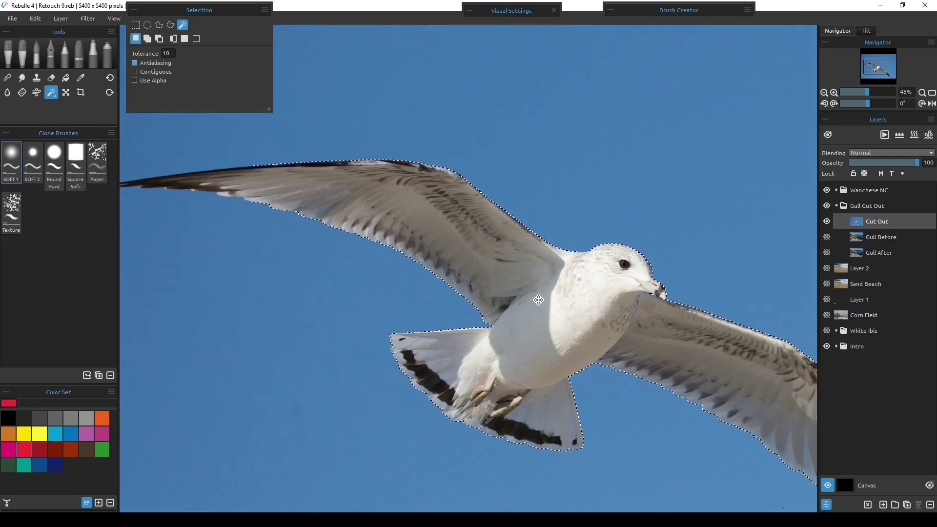
pyautogui.click(147, 178)
pyautogui.scroll(5, 625, 440)
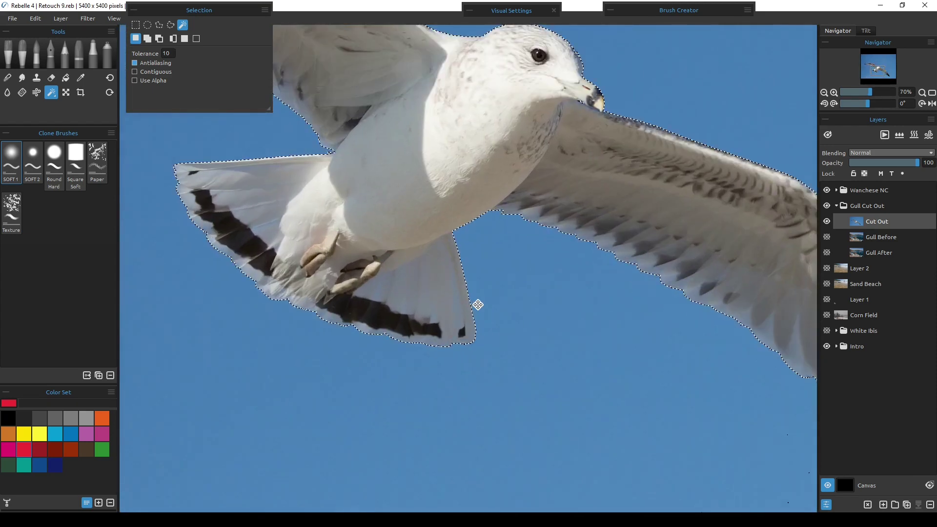
pyautogui.scroll(10, 478, 305)
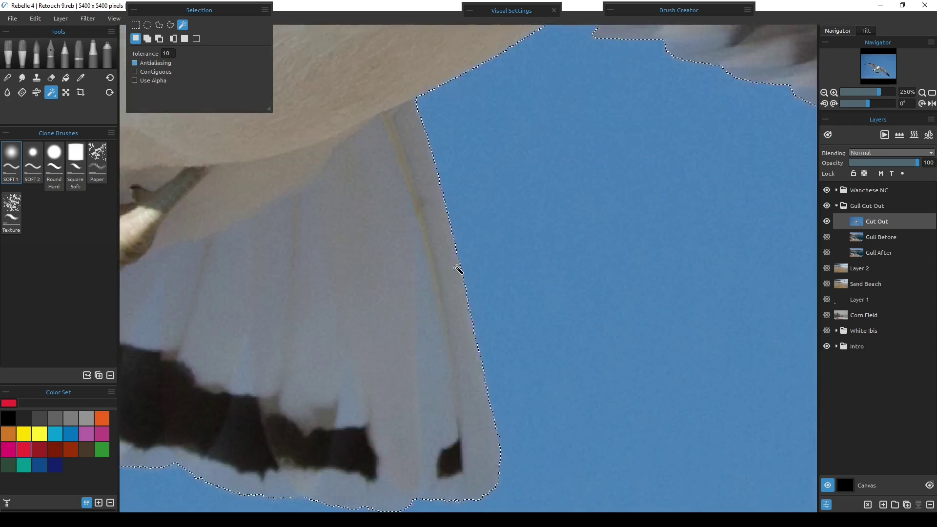
pyautogui.scroll(3, 458, 268)
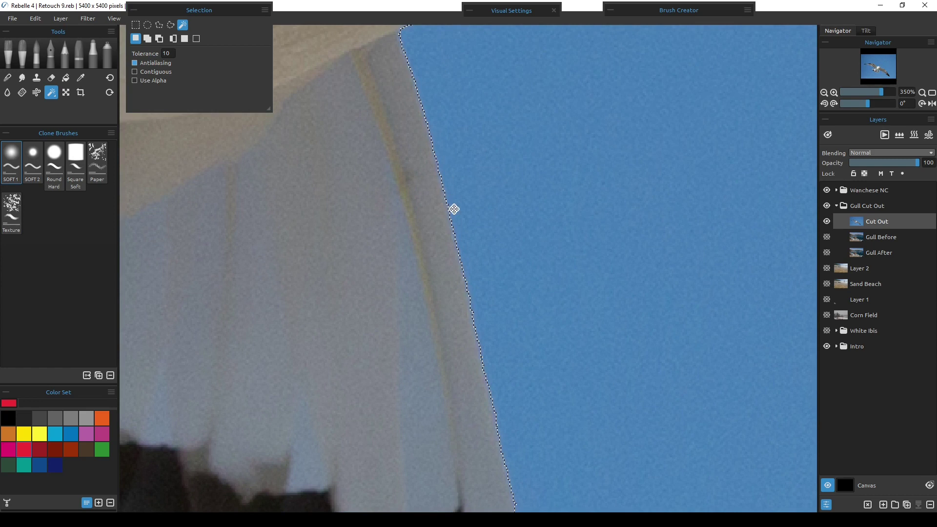
pyautogui.scroll(-3, 288, 218)
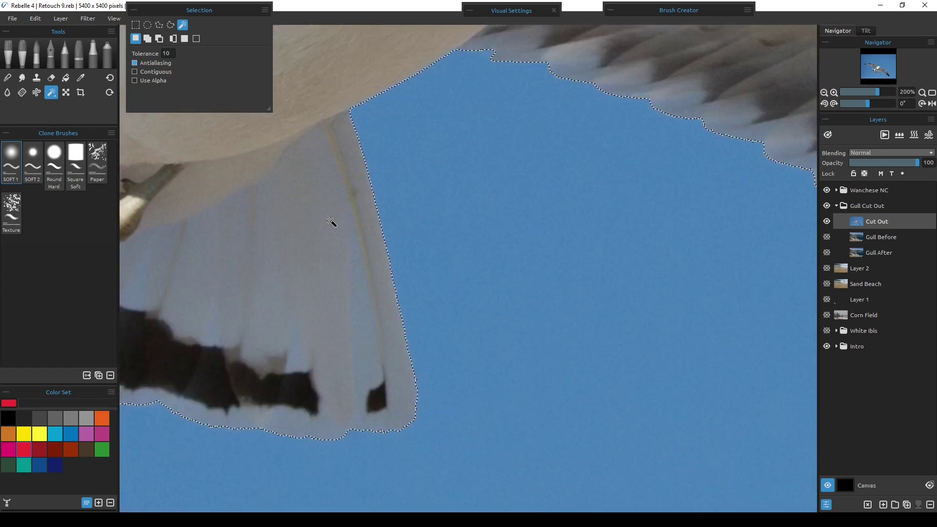
pyautogui.hotkey('ctrl', '0')
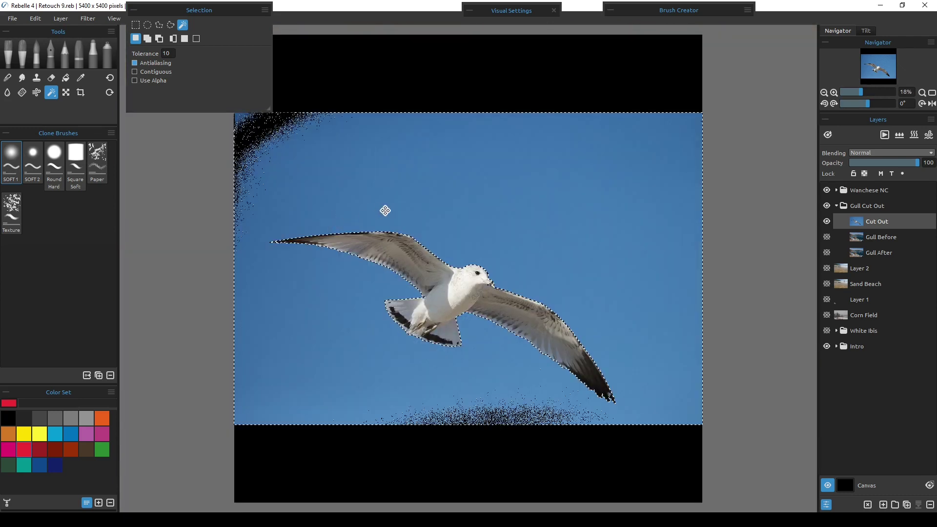
pyautogui.scroll(6, 449, 264)
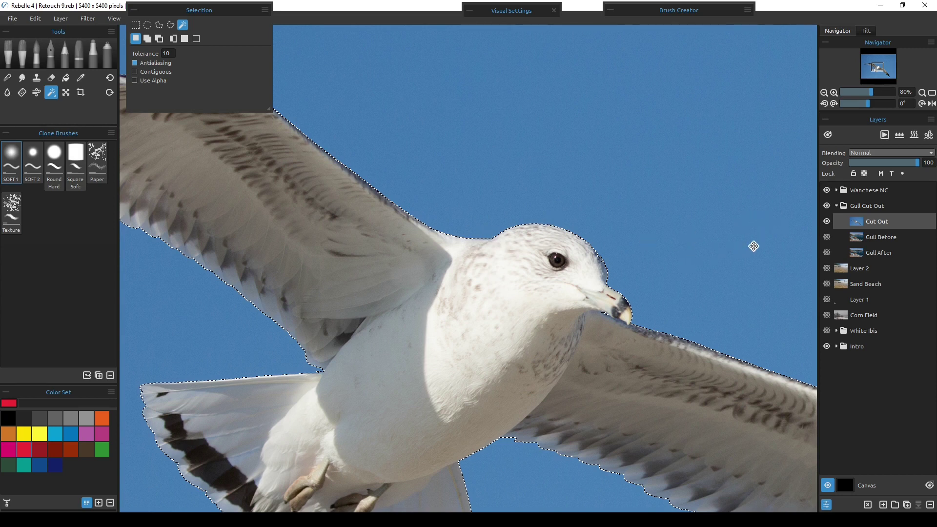
# Clear the sky selection, and show the Gull After layer in place of the Cut Out layer
pyautogui.hotkey('ctrl', 'd')
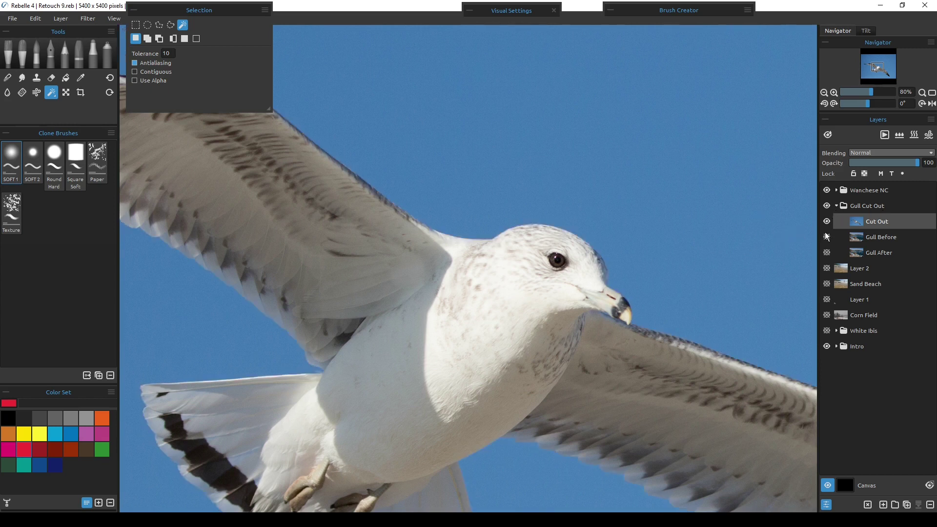
pyautogui.hotkey('ctrl', '0')
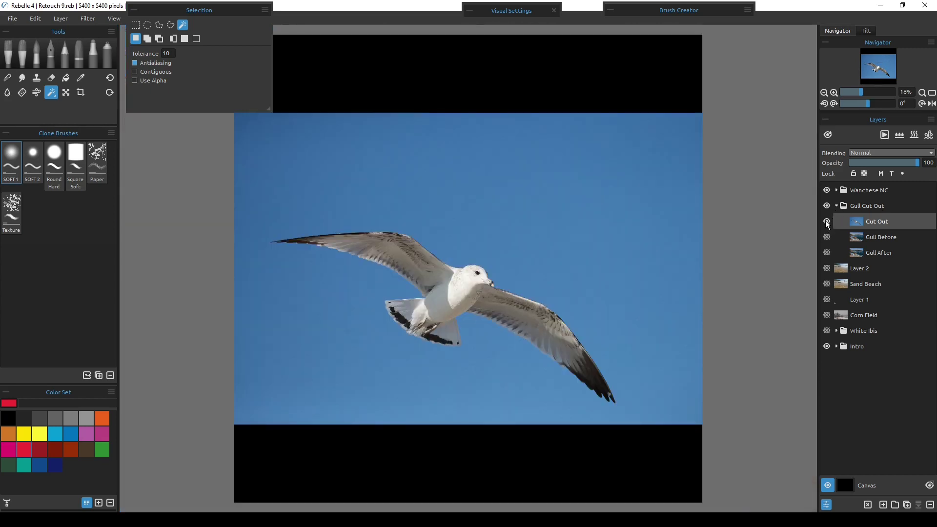
pyautogui.click(827, 222)
pyautogui.click(869, 254)
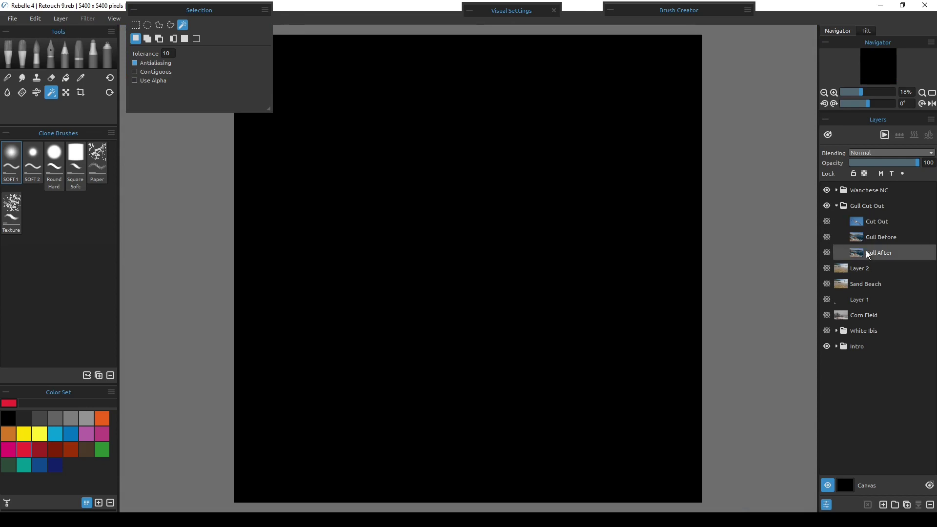
pyautogui.click(827, 252)
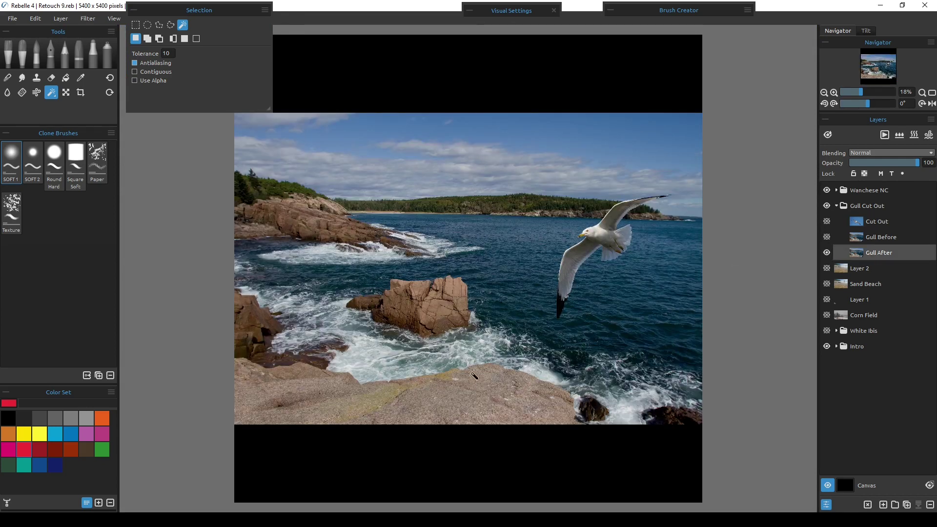
# Examine the edges of the composited gull's wing, the foreground rock and surf, and the large rock in the Gull After layer
pyautogui.scroll(1, 478, 368)
pyautogui.scroll(8, 590, 253)
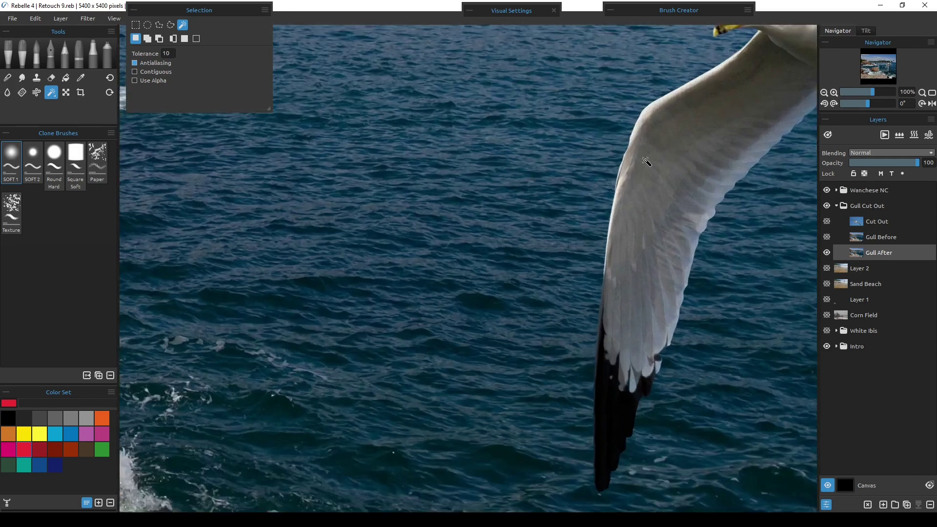
pyautogui.scroll(2, 655, 155)
pyautogui.scroll(2, 648, 98)
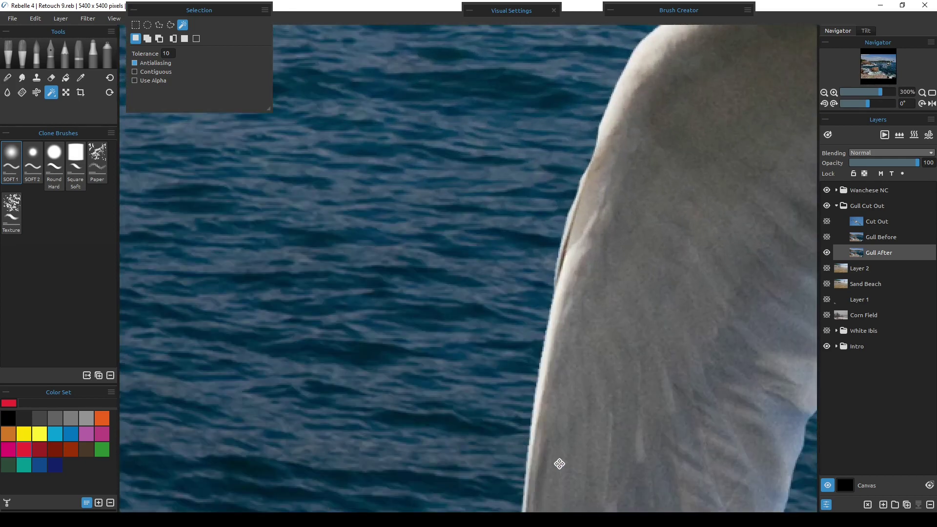
pyautogui.moveTo(559, 465); pyautogui.dragTo(623, 105)
pyautogui.moveTo(502, 278); pyautogui.dragTo(759, 101)
pyautogui.moveTo(394, 350); pyautogui.dragTo(571, 191)
pyautogui.moveTo(445, 295); pyautogui.dragTo(559, 245)
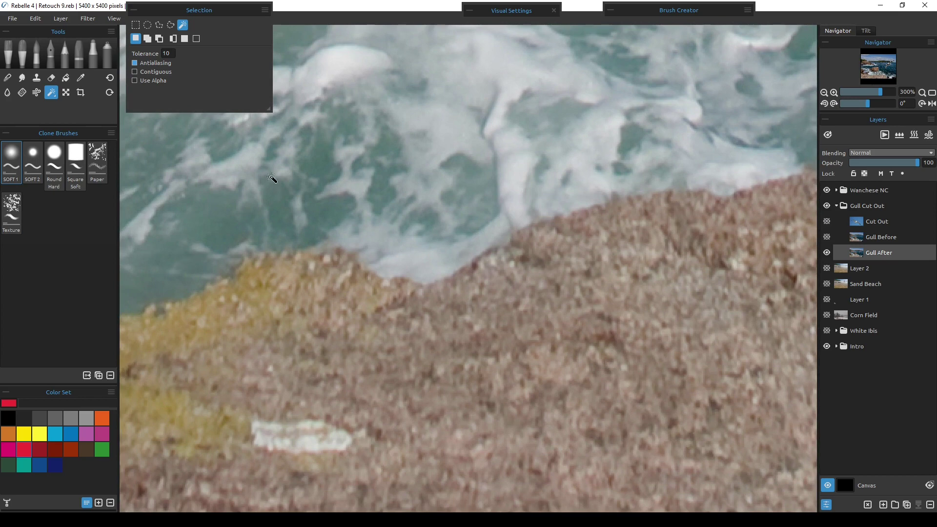
pyautogui.moveTo(272, 178); pyautogui.dragTo(425, 299)
pyautogui.moveTo(361, 127); pyautogui.dragTo(508, 281)
pyautogui.moveTo(383, 168); pyautogui.dragTo(452, 304)
pyautogui.moveTo(415, 142); pyautogui.dragTo(412, 197)
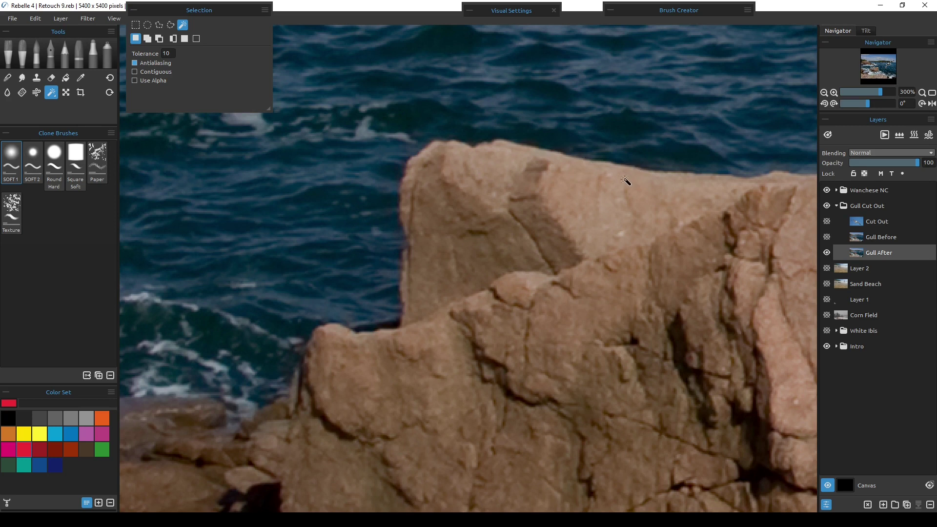
pyautogui.hotkey('ctrl', '0')
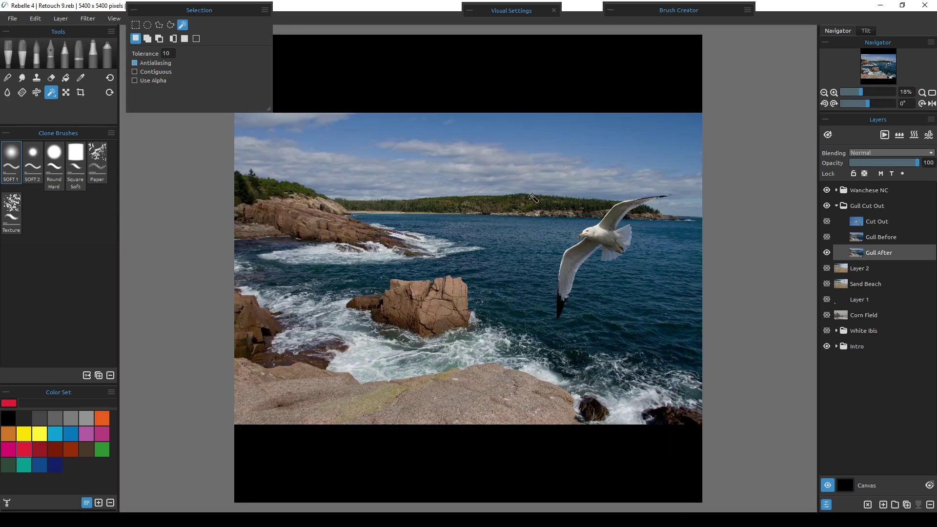
# Hide the Gull After layer, and select and show the Cut Out layer
pyautogui.click(868, 222)
pyautogui.click(827, 253)
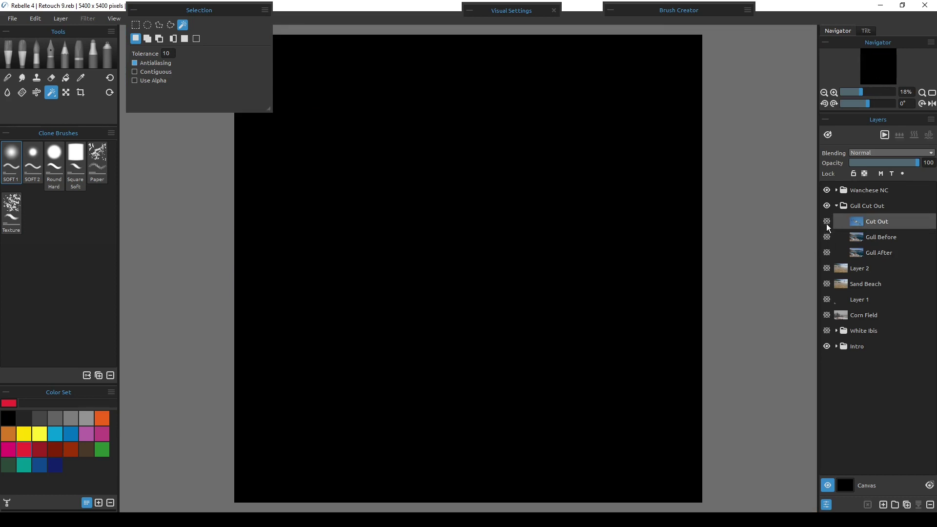
pyautogui.click(826, 221)
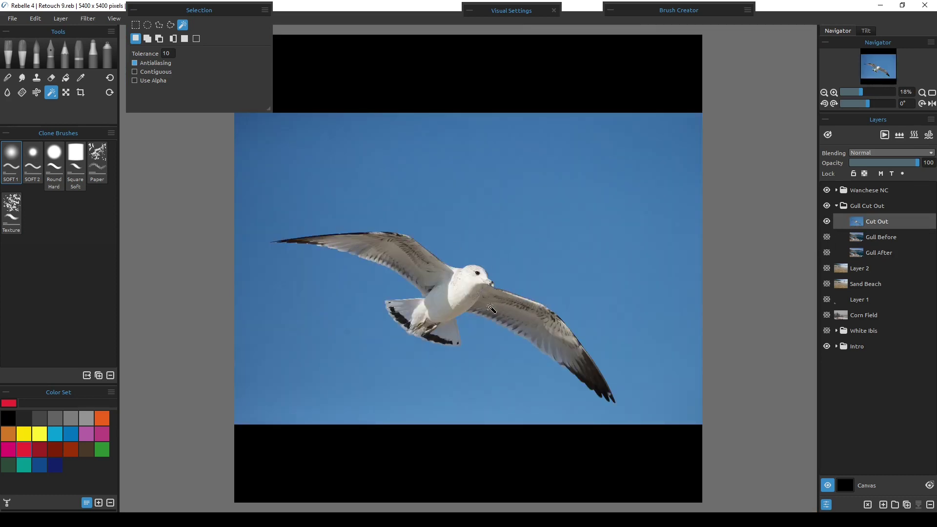
# Add a new layer between Cut Out and Gull Before, and name it "red"
pyautogui.click(889, 239)
pyautogui.hotkey('ctrl', 'shift', 'n')
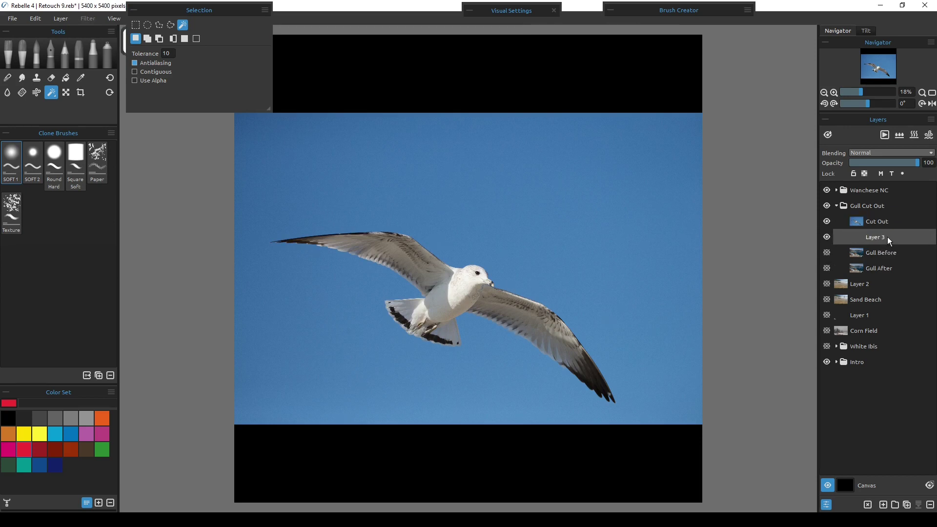
pyautogui.doubleClick(887, 236)
pyautogui.write('re')
pyautogui.press('Return')
# Make a rectangular selection around the whole gull and fill it with red on the red layer
pyautogui.click(135, 25)
pyautogui.moveTo(252, 174); pyautogui.dragTo(651, 420)
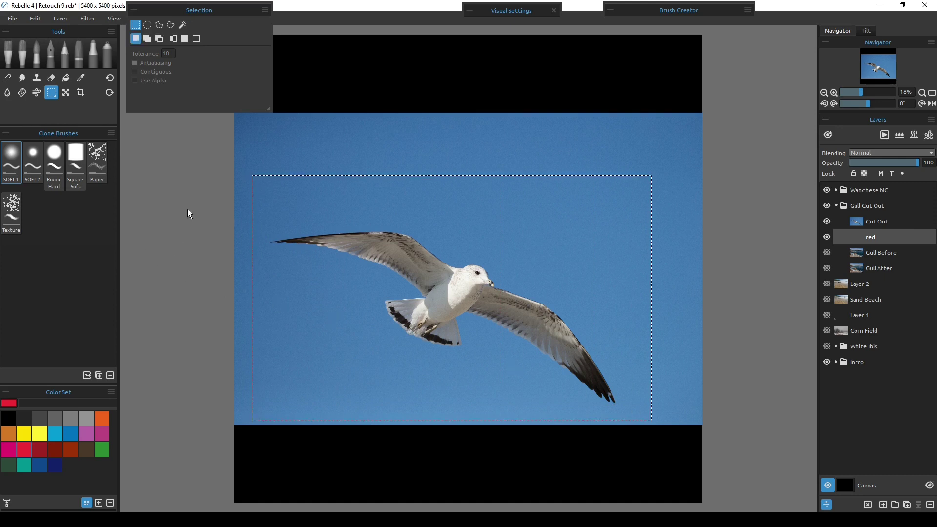
pyautogui.click(65, 77)
pyautogui.click(21, 449)
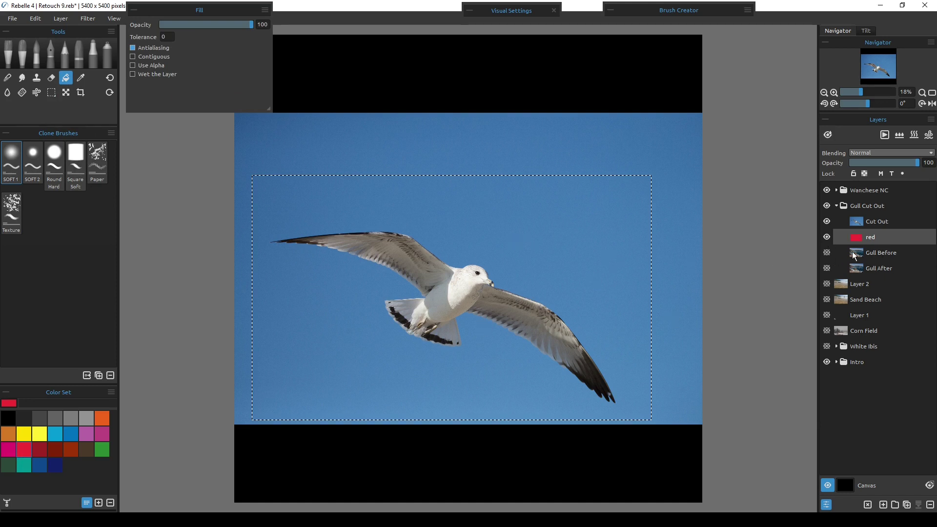
# Check the red fill by hiding and showing the Cut Out layer, and clear the rectangular selection
pyautogui.click(827, 222)
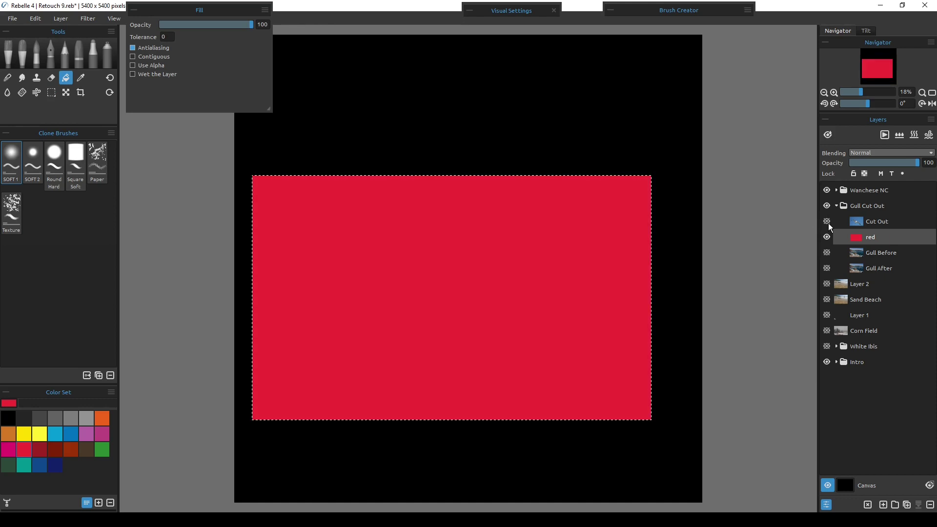
pyautogui.click(828, 224)
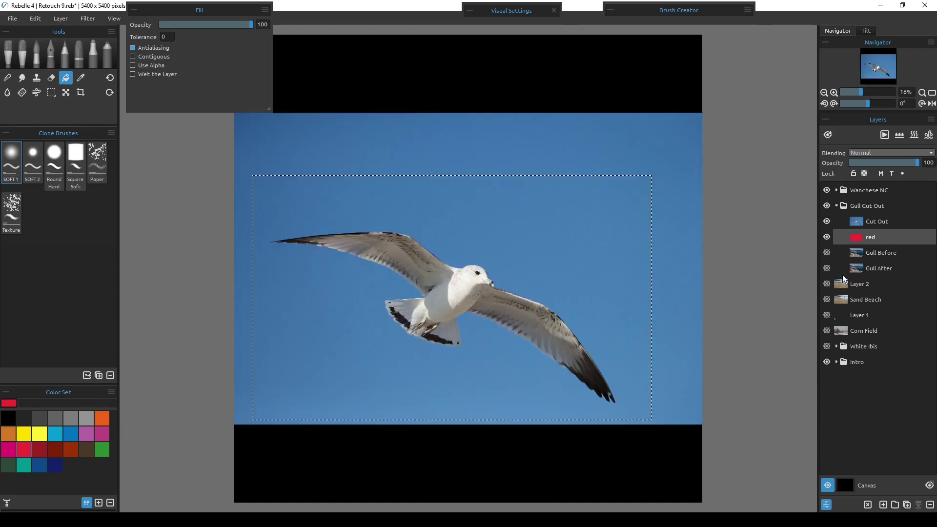
pyautogui.hotkey('ctrl', 'd')
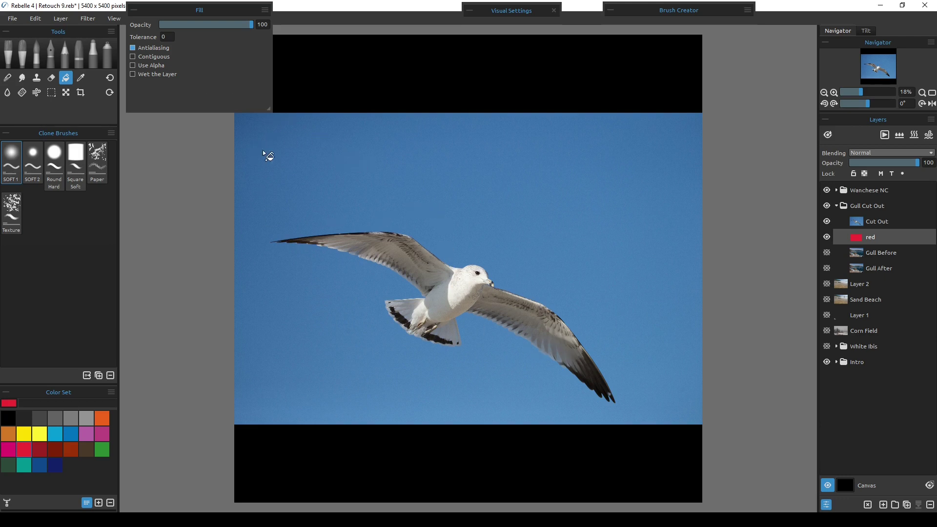
# Set up the SOFT eraser with size 6 and opacity 100 for work along the gull's edge
pyautogui.click(51, 76)
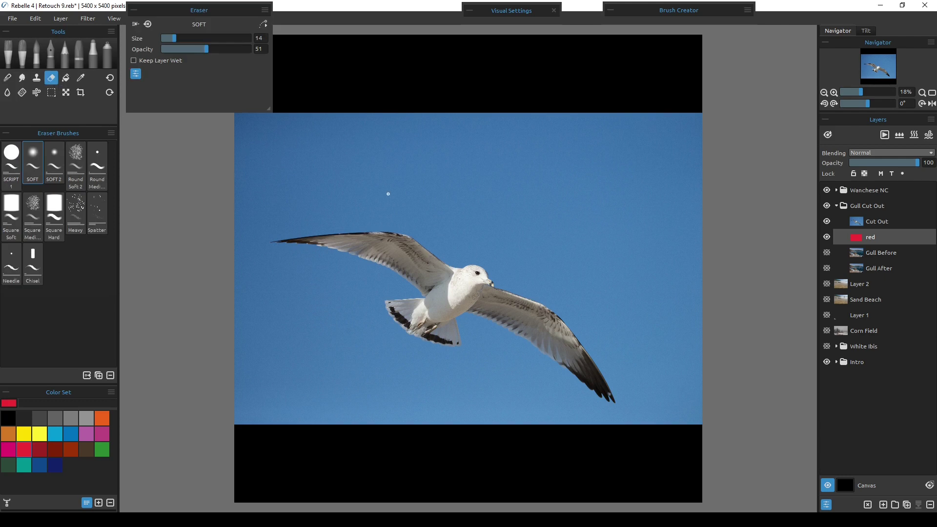
pyautogui.scroll(6, 416, 241)
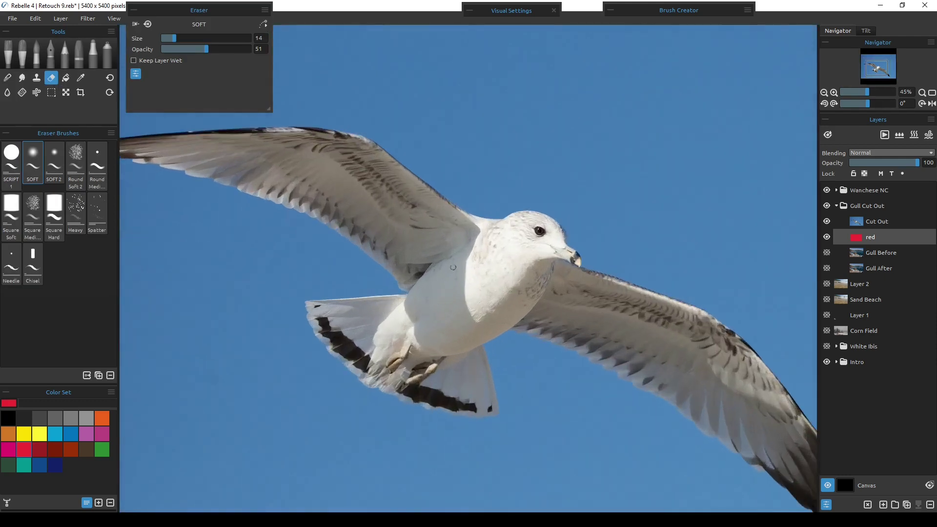
pyautogui.click(257, 40)
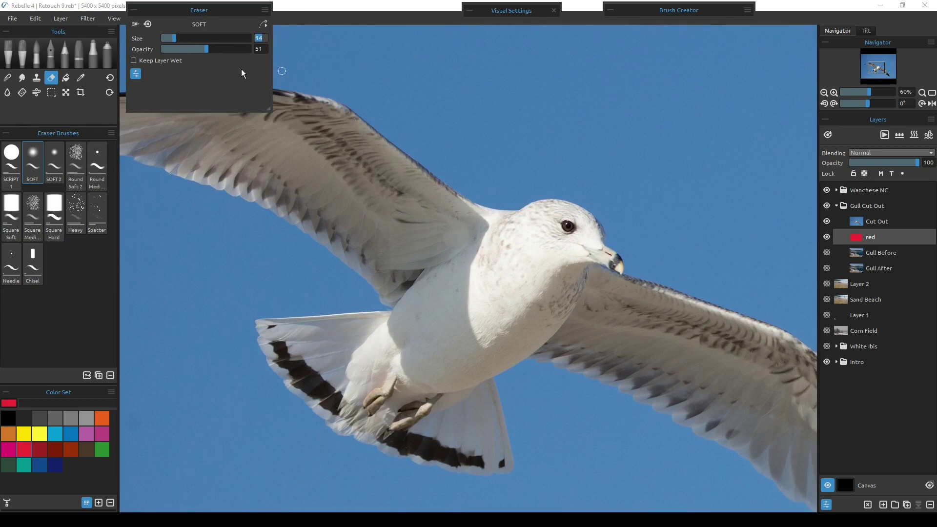
pyautogui.write('6')
pyautogui.moveTo(209, 50); pyautogui.dragTo(277, 62)
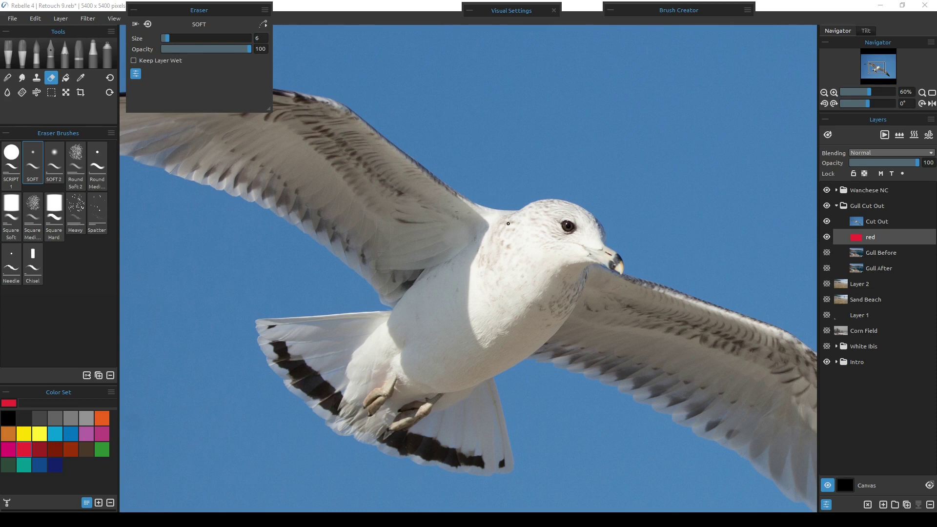
# Erase the blue sky around the gull on the Cut Out layer, tracing closely along the wing's outer edge first
pyautogui.hotkey('ctrl', '0')
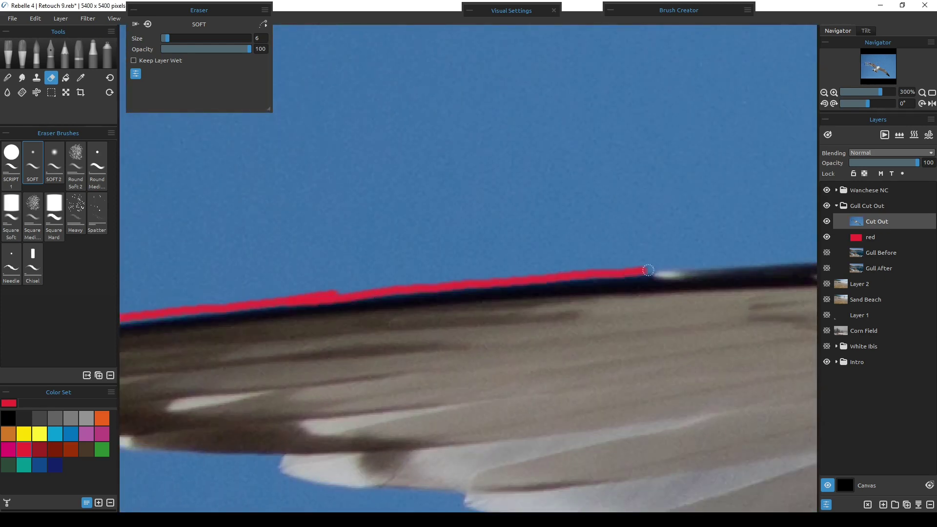
pyautogui.moveTo(703, 254)
pyautogui.mouseDown()
pyautogui.moveTo(408, 325)
pyautogui.moveTo(575, 418)
pyautogui.moveTo(579, 403)
pyautogui.moveTo(498, 345)
pyautogui.moveTo(540, 401)
pyautogui.moveTo(308, 128)
pyautogui.moveTo(314, 173)
pyautogui.moveTo(546, 327)
pyautogui.moveTo(429, 299)
pyautogui.moveTo(586, 341)
pyautogui.moveTo(476, 316)
pyautogui.moveTo(485, 391)
pyautogui.moveTo(429, 255)
pyautogui.moveTo(335, 261)
pyautogui.moveTo(308, 277)
pyautogui.moveTo(566, 197)
pyautogui.moveTo(422, 310)
pyautogui.moveTo(439, 335)
pyautogui.moveTo(249, 173)
pyautogui.moveTo(272, 251)
pyautogui.moveTo(429, 220)
pyautogui.moveTo(523, 330)
pyautogui.moveTo(426, 324)
pyautogui.moveTo(209, 214)
pyautogui.moveTo(199, 262)
pyautogui.moveTo(205, 366)
pyautogui.moveTo(296, 316)
pyautogui.moveTo(412, 295)
pyautogui.moveTo(328, 303)
pyautogui.moveTo(344, 283)
pyautogui.mouseUp()
pyautogui.click(11, 166)
pyautogui.moveTo(493, 228)
pyautogui.mouseDown()
pyautogui.moveTo(309, 346)
pyautogui.moveTo(690, 345)
pyautogui.moveTo(575, 324)
pyautogui.moveTo(435, 277)
pyautogui.moveTo(377, 279)
pyautogui.moveTo(408, 409)
pyautogui.moveTo(178, 387)
pyautogui.moveTo(502, 450)
pyautogui.moveTo(414, 268)
pyautogui.moveTo(711, 398)
pyautogui.moveTo(318, 171)
pyautogui.moveTo(617, 303)
pyautogui.moveTo(596, 328)
pyautogui.moveTo(600, 380)
pyautogui.moveTo(471, 310)
pyautogui.moveTo(665, 359)
pyautogui.moveTo(523, 270)
pyautogui.moveTo(418, 345)
pyautogui.moveTo(278, 203)
pyautogui.moveTo(465, 397)
pyautogui.moveTo(404, 267)
pyautogui.moveTo(356, 251)
pyautogui.moveTo(209, 241)
pyautogui.moveTo(283, 266)
pyautogui.moveTo(460, 259)
pyautogui.mouseUp()
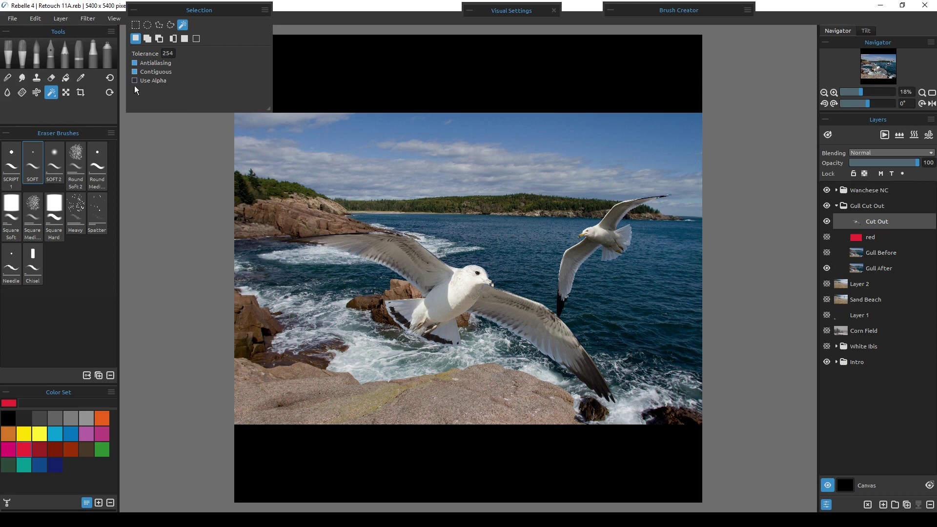
# Transform the cut-out gull: move it up into the sky and scale it proportionally to 2666 by 1322 px
pyautogui.click(134, 24)
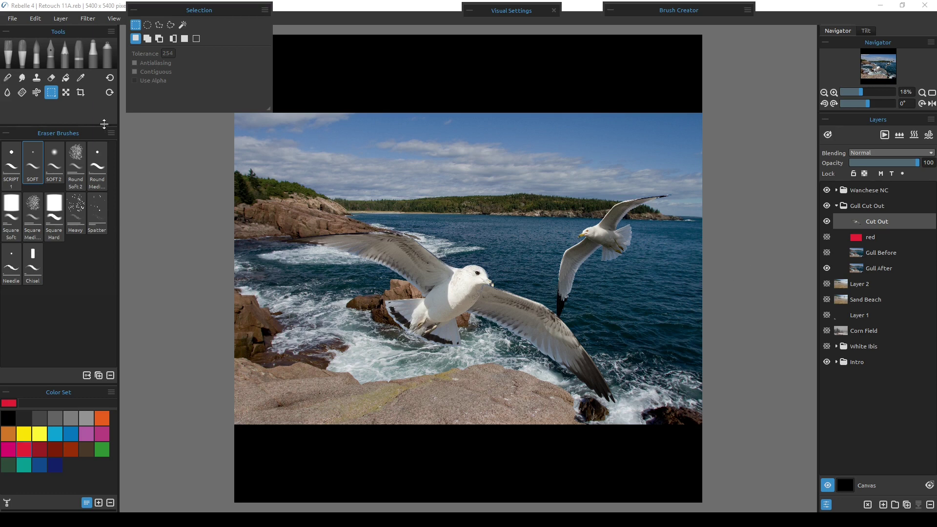
pyautogui.click(68, 93)
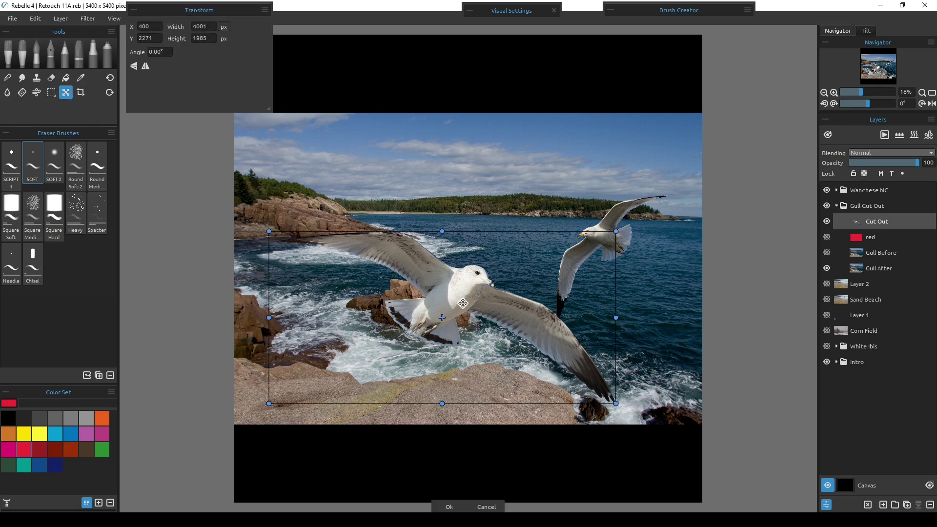
pyautogui.moveTo(462, 304); pyautogui.dragTo(424, 197)
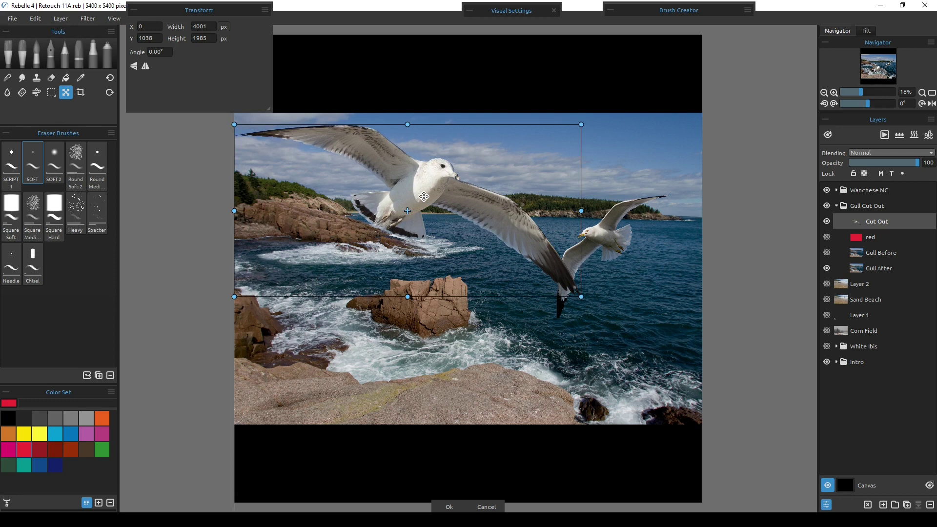
pyautogui.moveTo(424, 196); pyautogui.dragTo(423, 196)
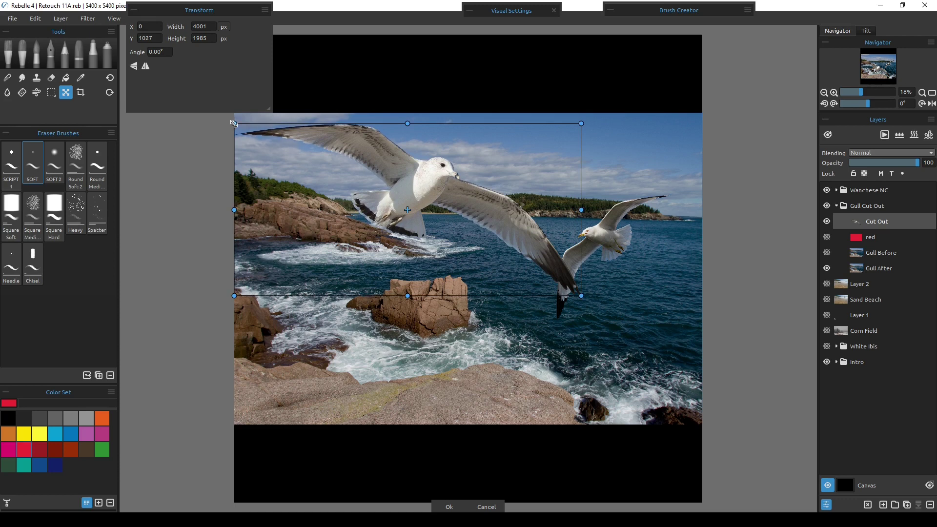
pyautogui.moveTo(233, 123); pyautogui.dragTo(359, 182)
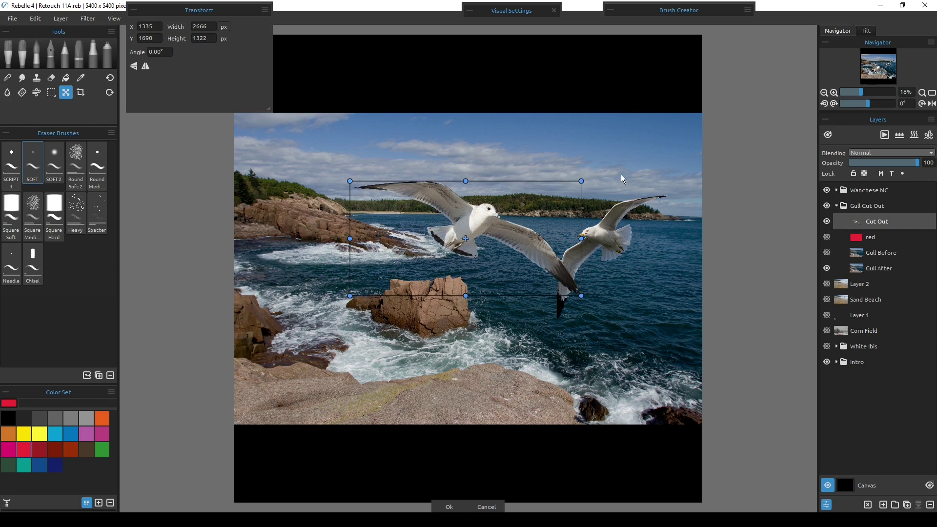
# Reposition the gull clear of the second gull, at about X 530, Y 1082
pyautogui.moveTo(477, 227); pyautogui.dragTo(468, 198)
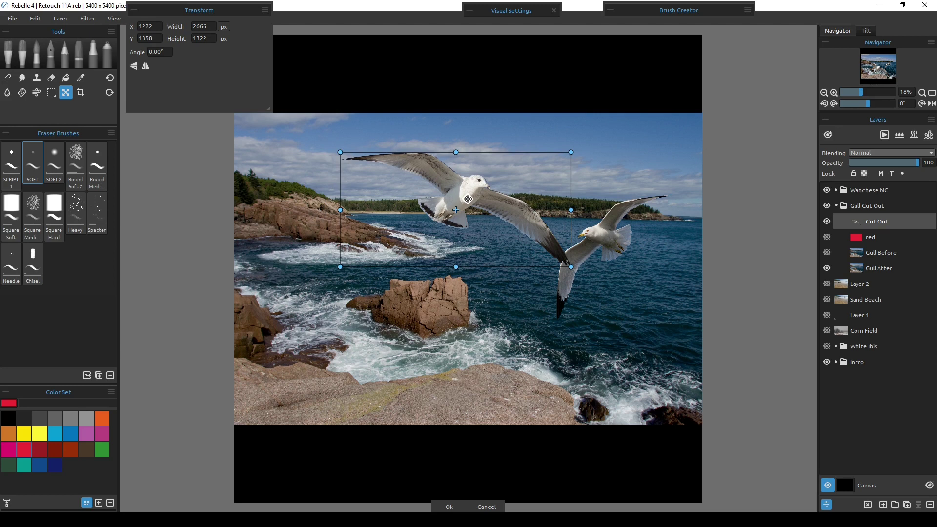
pyautogui.moveTo(468, 198); pyautogui.dragTo(469, 199)
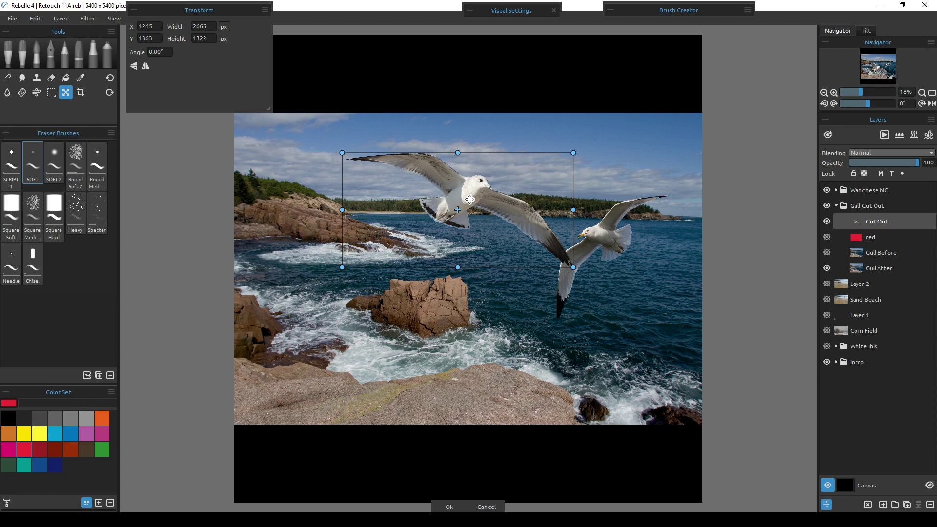
pyautogui.moveTo(470, 199); pyautogui.dragTo(469, 197)
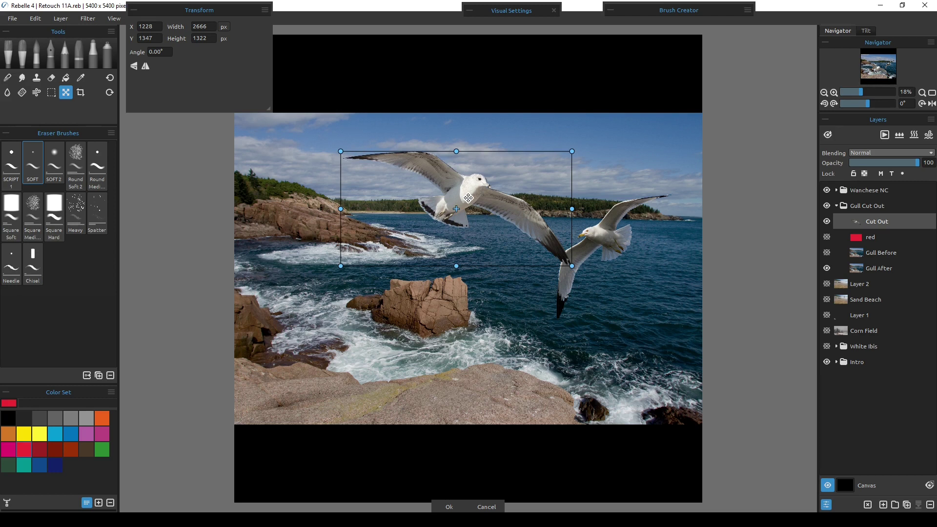
pyautogui.moveTo(468, 197); pyautogui.dragTo(408, 175)
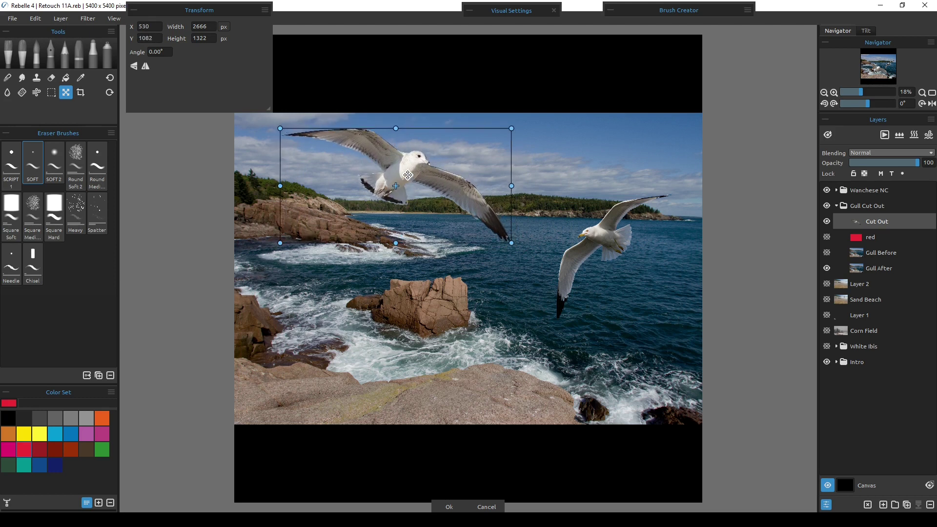
# Shrink the gull to 2370 by 1174 px, place it at about X 460, Y 1061, and apply the transform
pyautogui.moveTo(282, 129); pyautogui.dragTo(310, 141)
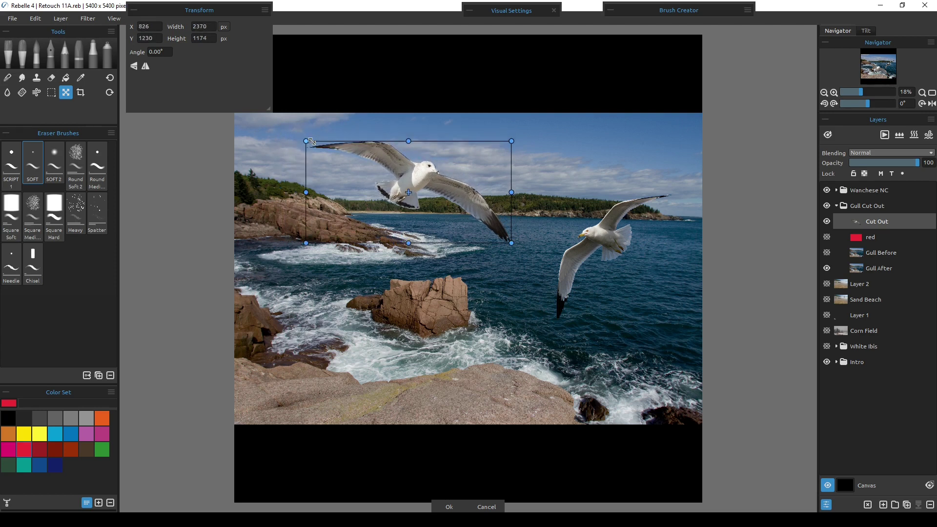
pyautogui.moveTo(454, 202); pyautogui.dragTo(423, 187)
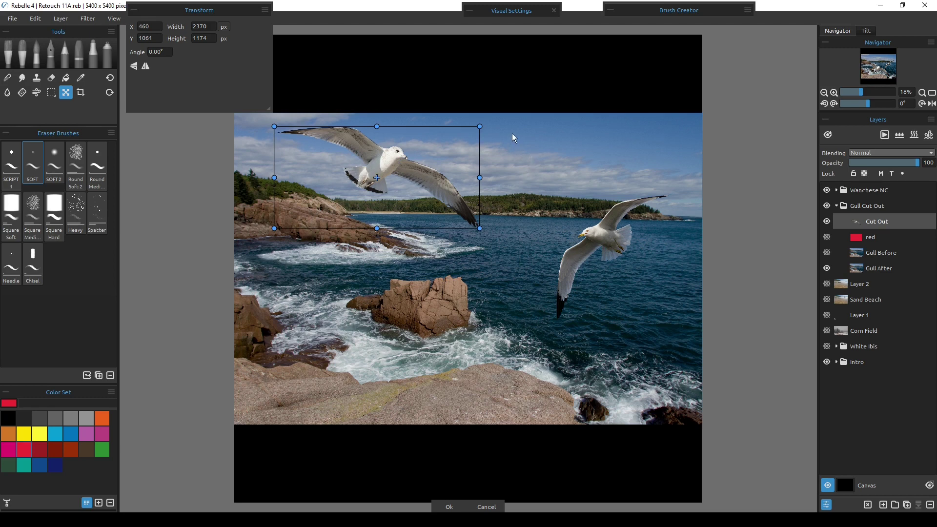
pyautogui.press('Return')
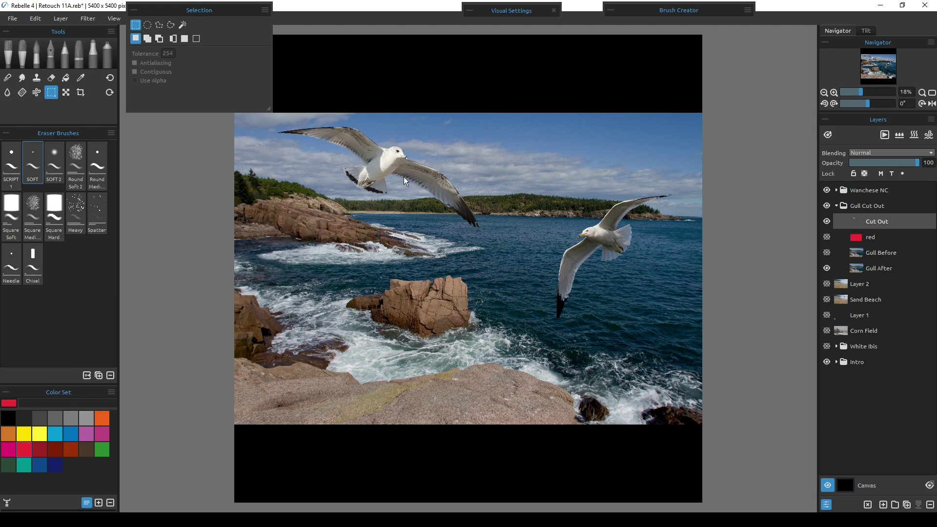
# Inspect the cut-out gull's edges up close from the head along the wing to its tip, and compare the second gull's head
pyautogui.scroll(5, 417, 156)
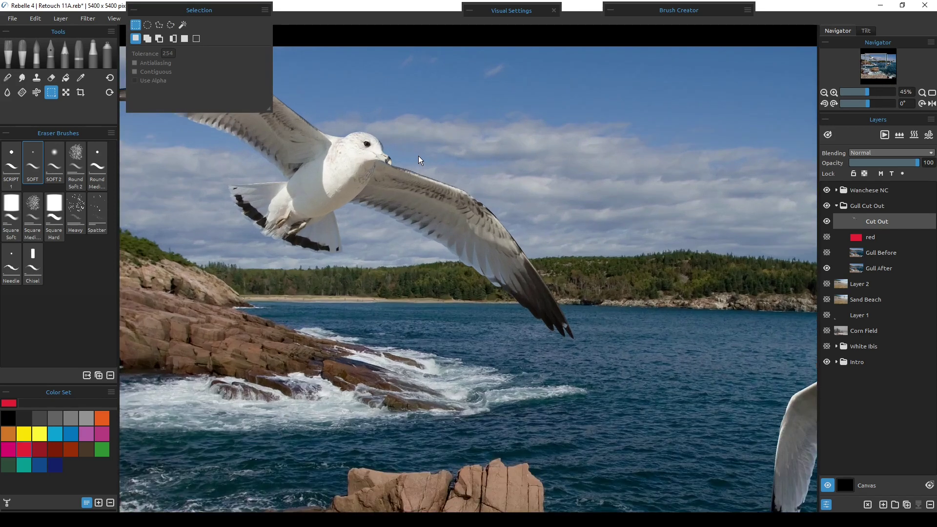
pyautogui.scroll(4, 420, 156)
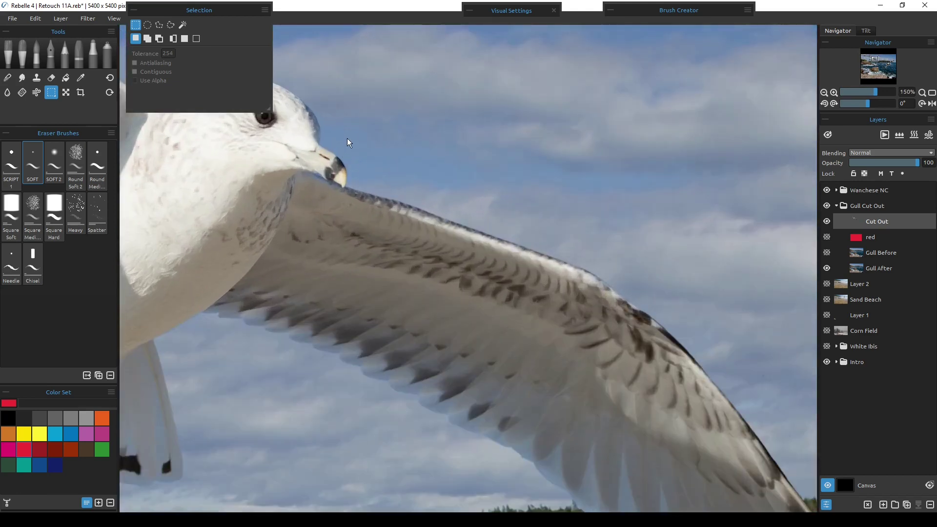
pyautogui.scroll(2, 390, 145)
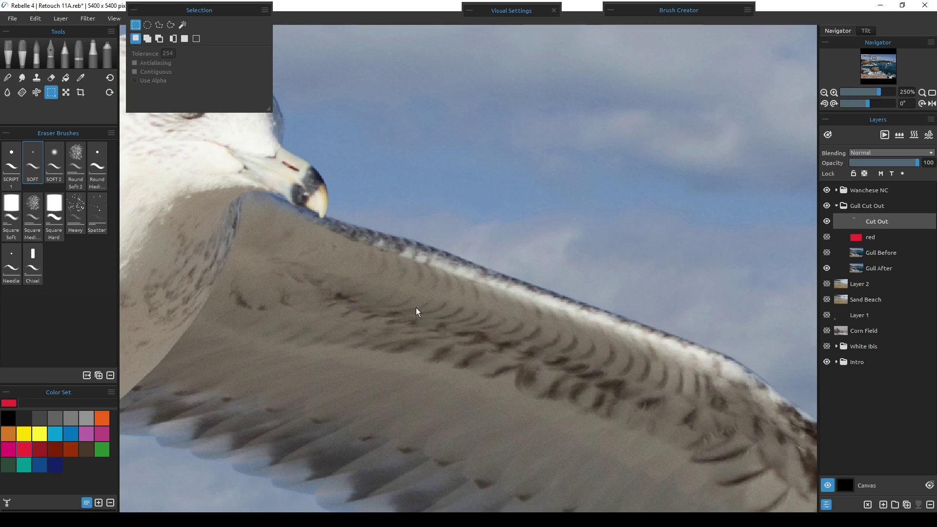
pyautogui.moveTo(303, 283); pyautogui.dragTo(466, 381)
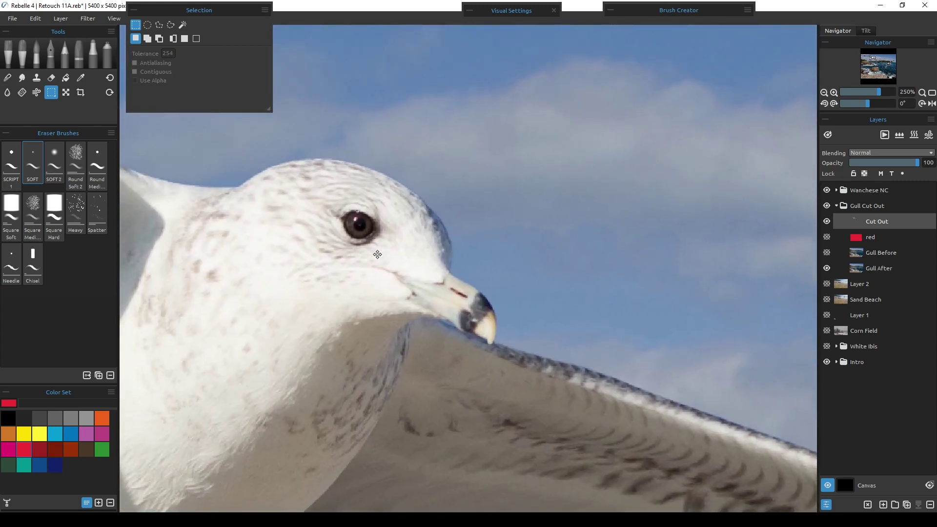
pyautogui.moveTo(586, 426); pyautogui.dragTo(308, 205)
pyautogui.moveTo(584, 327); pyautogui.dragTo(402, 211)
pyautogui.moveTo(542, 309); pyautogui.dragTo(448, 161)
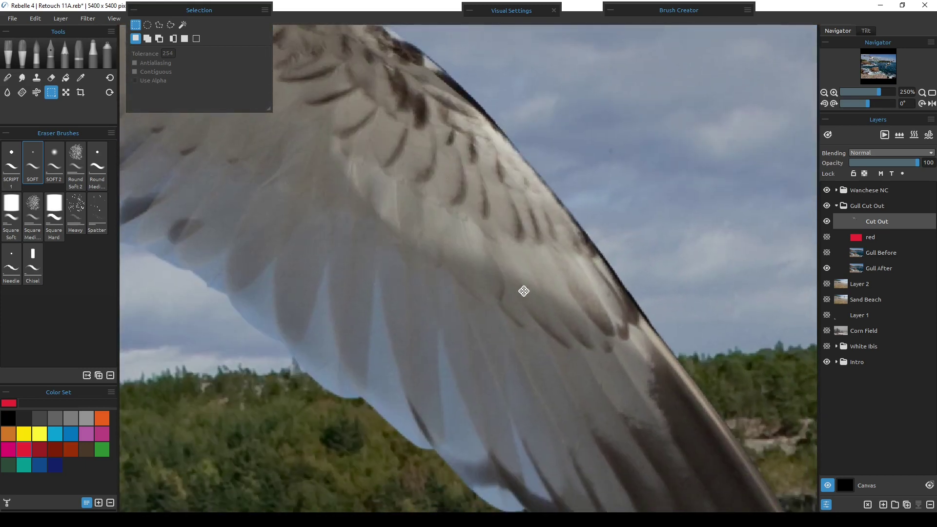
pyautogui.moveTo(524, 291); pyautogui.dragTo(466, 137)
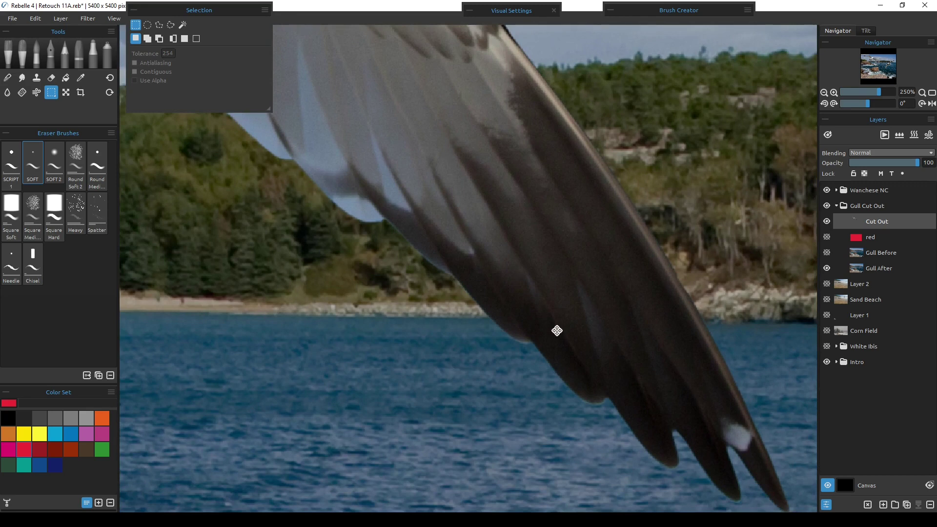
pyautogui.moveTo(557, 329); pyautogui.dragTo(458, 262)
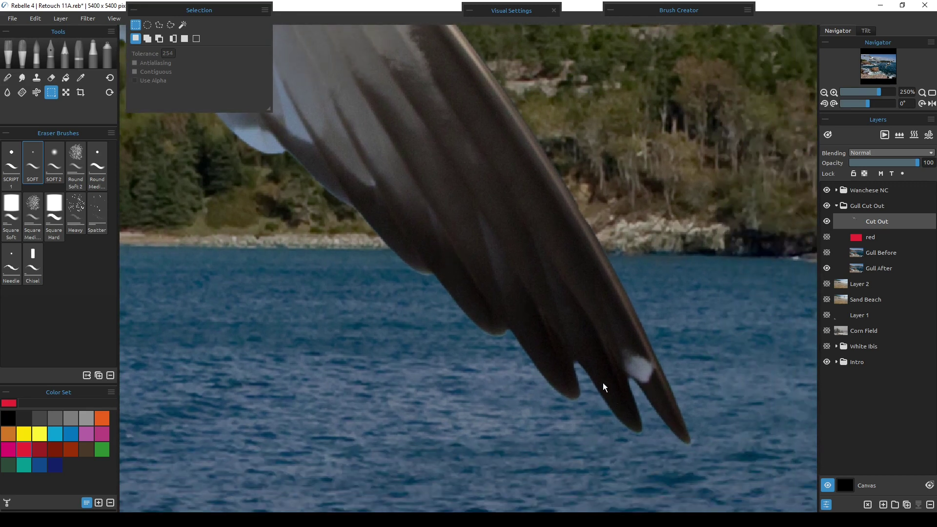
pyautogui.moveTo(682, 413); pyautogui.dragTo(374, 386)
pyautogui.moveTo(683, 393); pyautogui.dragTo(424, 132)
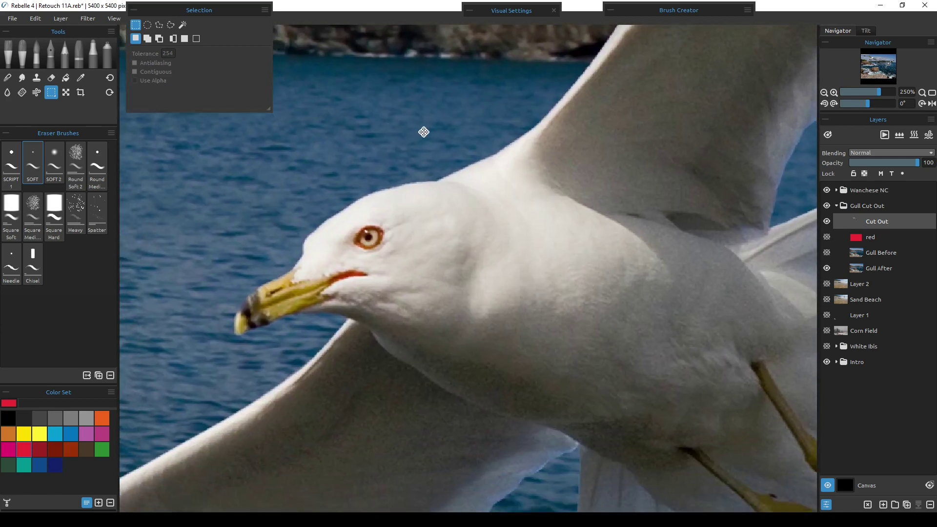
# Examine the cut-out gull's wing from the tip back to the head, and return to the whole image
pyautogui.moveTo(366, 276); pyautogui.dragTo(562, 170)
pyautogui.moveTo(470, 288); pyautogui.dragTo(631, 277)
pyautogui.moveTo(387, 212); pyautogui.dragTo(754, 316)
pyautogui.moveTo(461, 219); pyautogui.dragTo(797, 360)
pyautogui.moveTo(406, 254); pyautogui.dragTo(625, 290)
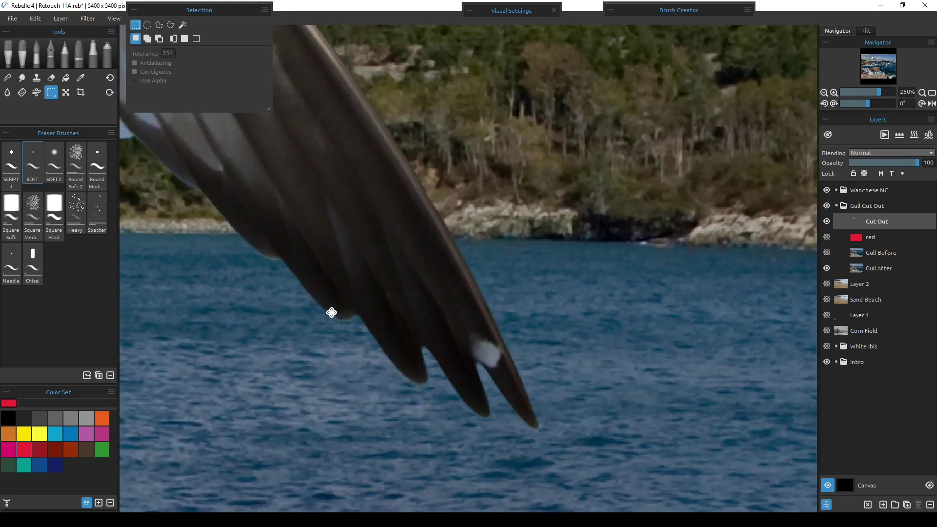
pyautogui.moveTo(356, 210); pyautogui.dragTo(615, 309)
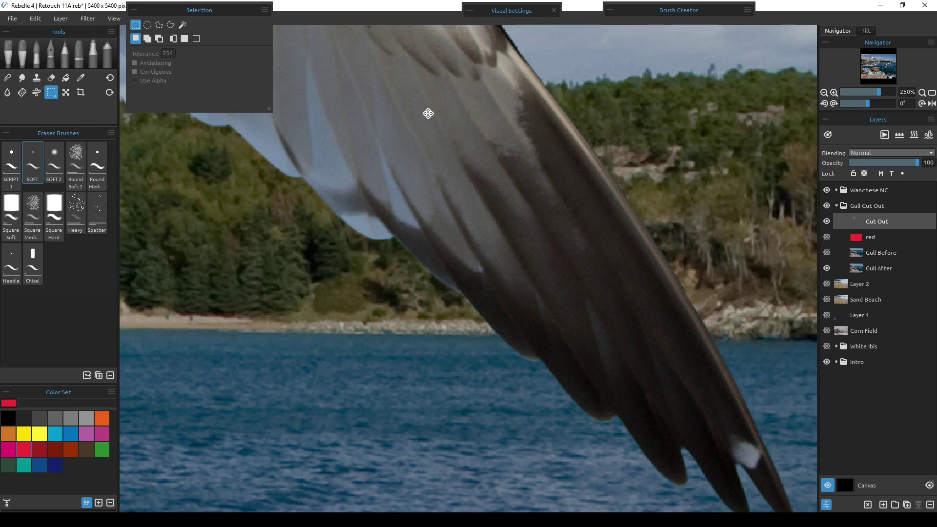
pyautogui.moveTo(372, 131)
pyautogui.mouseDown()
pyautogui.moveTo(535, 247)
pyautogui.moveTo(461, 234)
pyautogui.moveTo(469, 247)
pyautogui.mouseUp()
pyautogui.moveTo(469, 184); pyautogui.dragTo(470, 259)
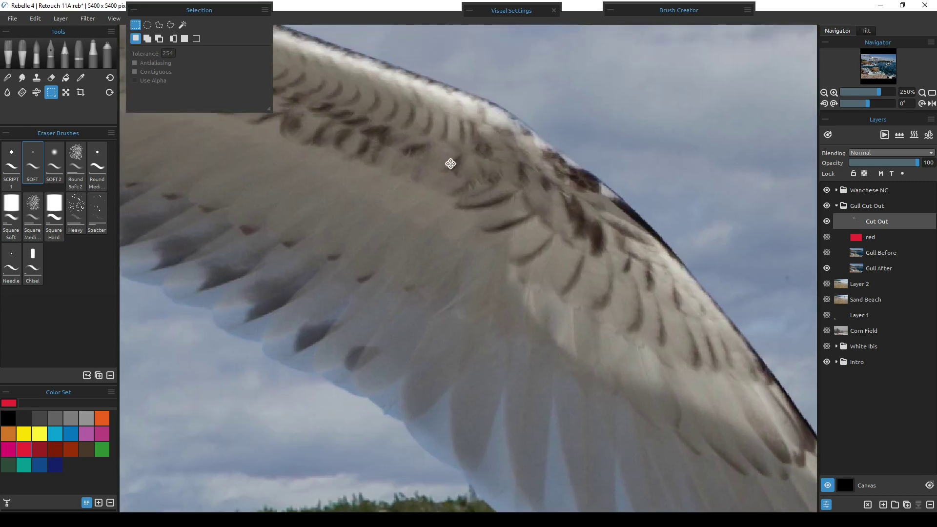
pyautogui.moveTo(451, 163); pyautogui.dragTo(538, 293)
pyautogui.moveTo(319, 212)
pyautogui.mouseDown()
pyautogui.moveTo(408, 278)
pyautogui.moveTo(481, 305)
pyautogui.mouseUp()
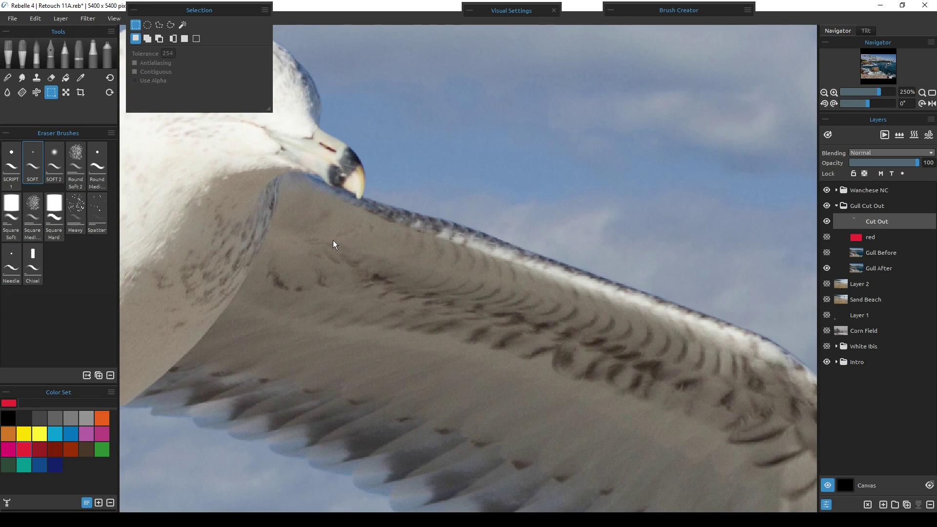
pyautogui.moveTo(251, 191); pyautogui.dragTo(452, 296)
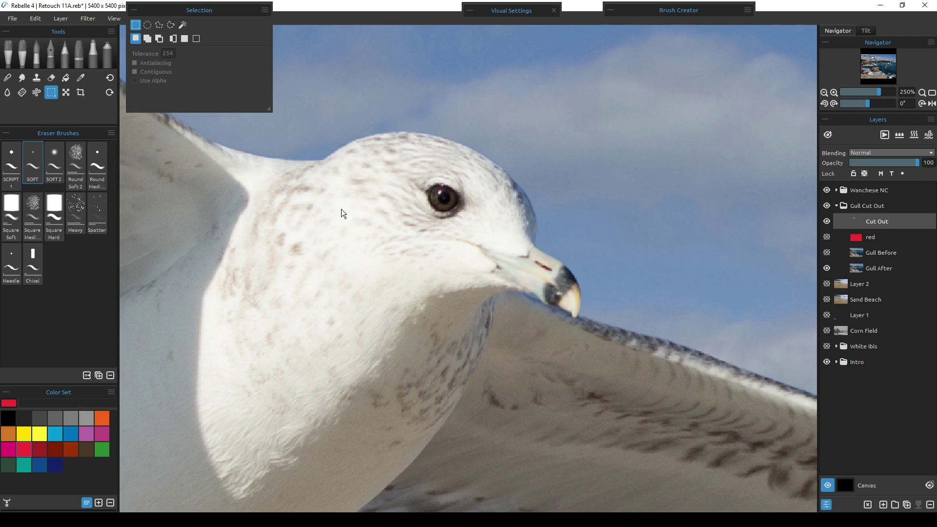
pyautogui.hotkey('ctrl', '0')
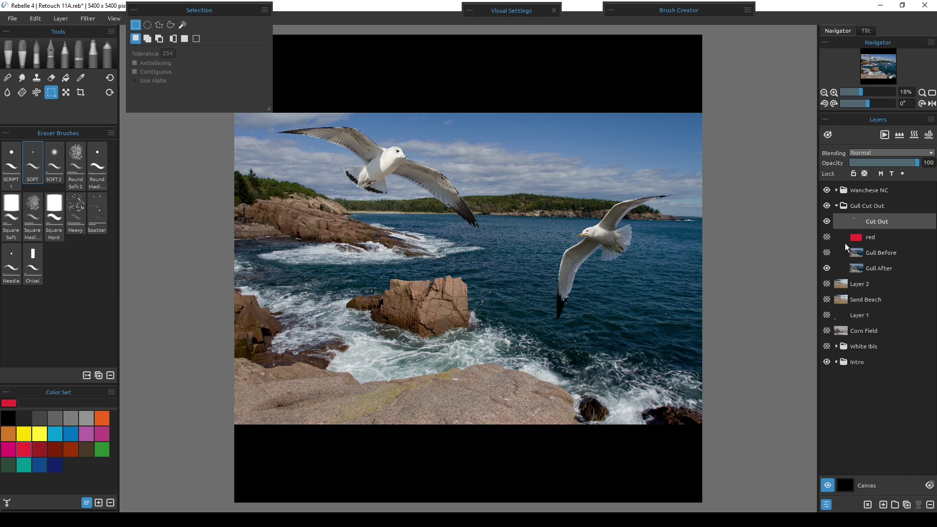
# Hide the Cut Out layer and compare the Gull Before and Gull After layers, leaving only Gull After shown
pyautogui.click(826, 222)
pyautogui.click(828, 268)
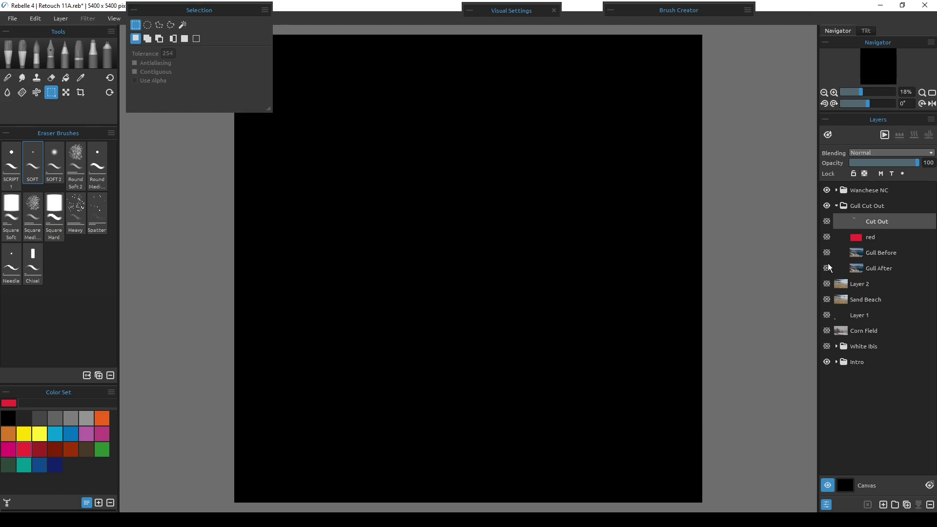
pyautogui.click(827, 253)
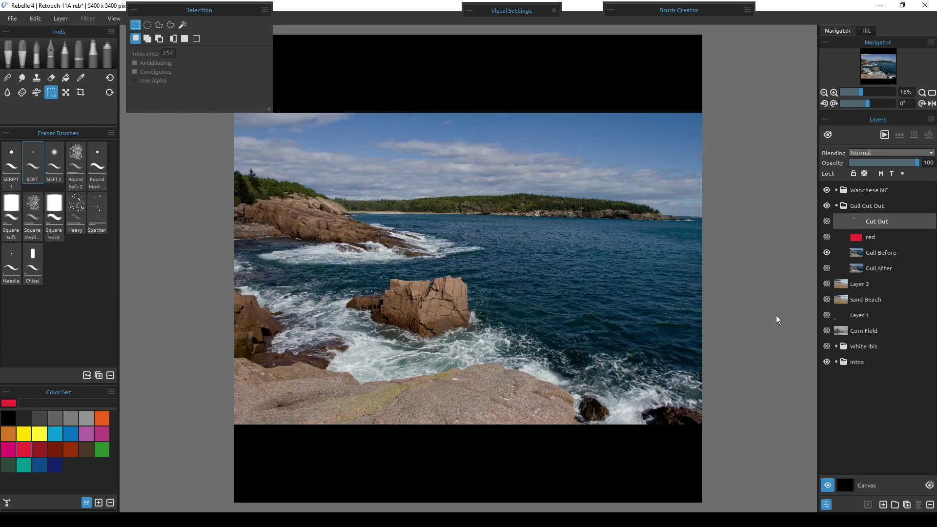
pyautogui.click(828, 269)
pyautogui.click(827, 253)
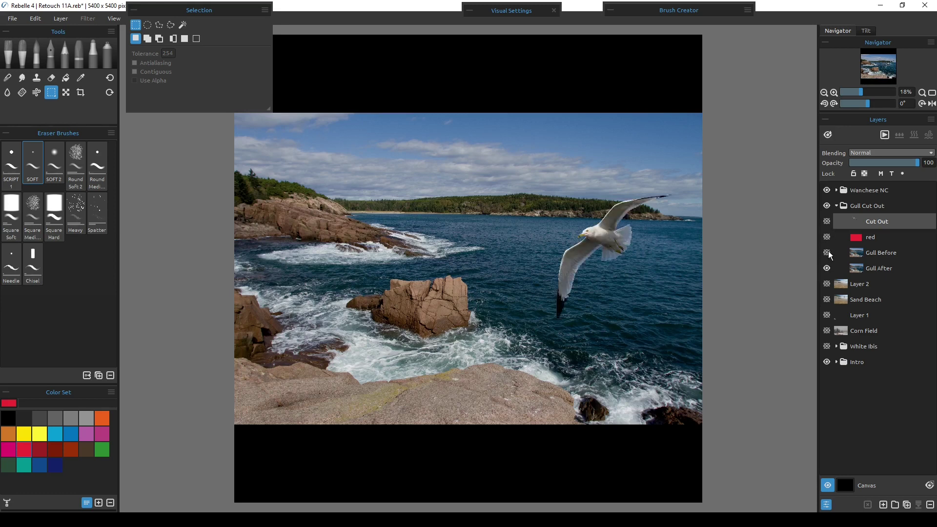
# Compare the coast scene with the Cut Out gull shown and hidden, and hide the Gull After layer
pyautogui.click(827, 222)
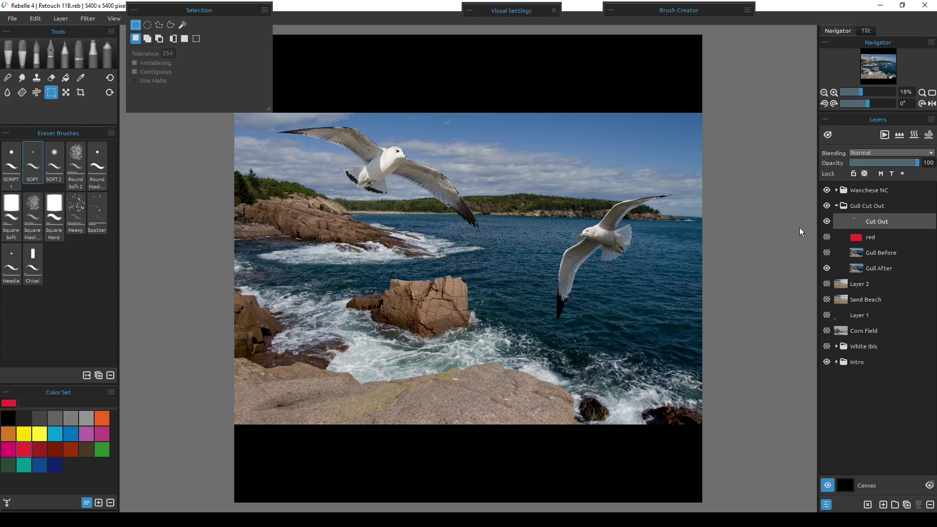
pyautogui.click(827, 222)
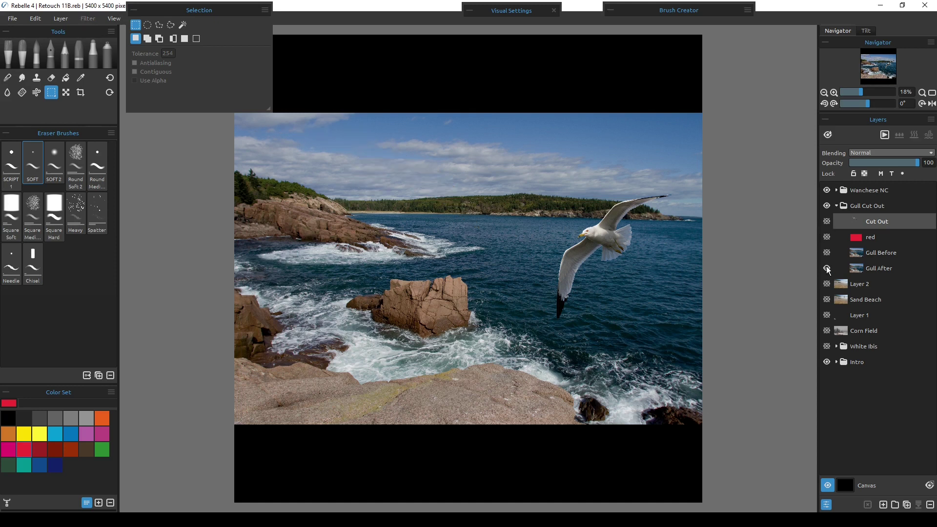
pyautogui.click(827, 268)
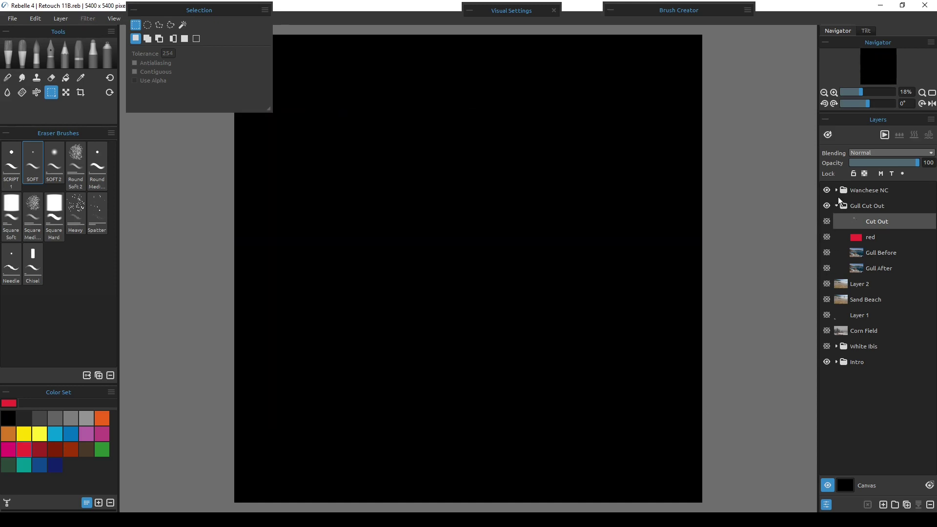
# Expand the Wanchese NC group, show its Retouch layer, duplicate it and check the copy by toggling its visibility
pyautogui.click(837, 191)
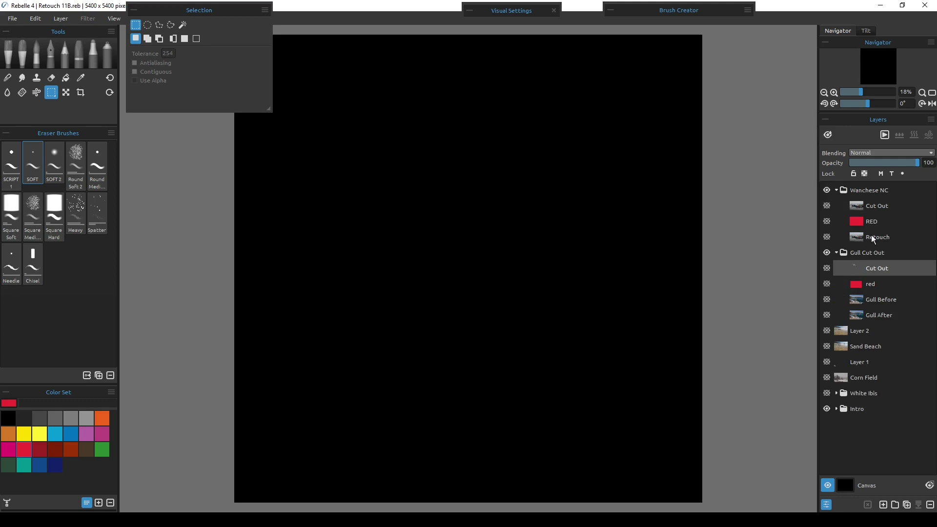
pyautogui.click(849, 241)
pyautogui.click(827, 237)
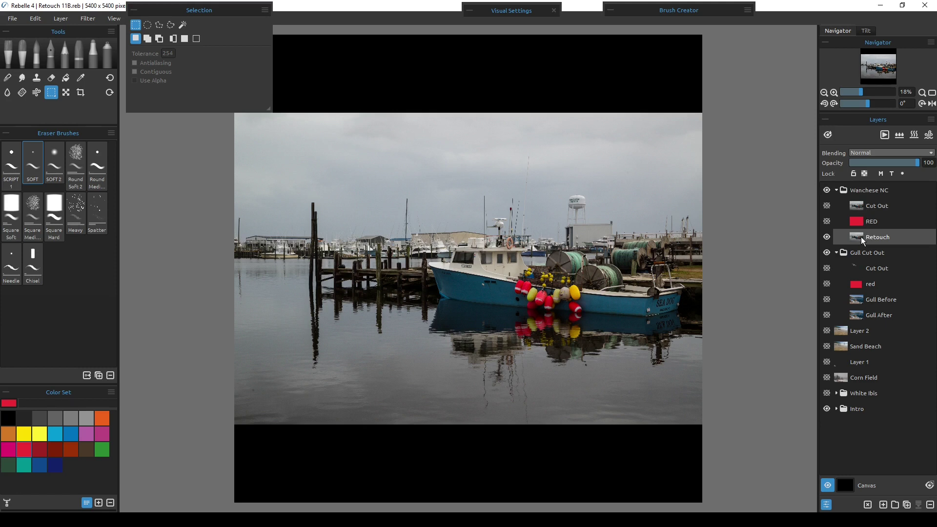
pyautogui.click(907, 506)
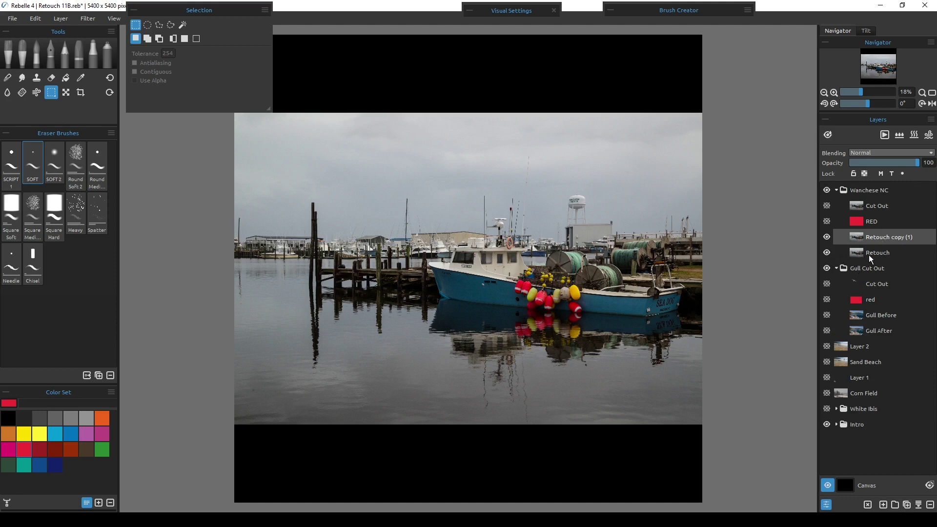
pyautogui.click(827, 237)
pyautogui.click(827, 237)
# Examine the harbour background up close from the tall pilings past the boat cabin to the water tower, and return to the whole image
pyautogui.scroll(10, 297, 247)
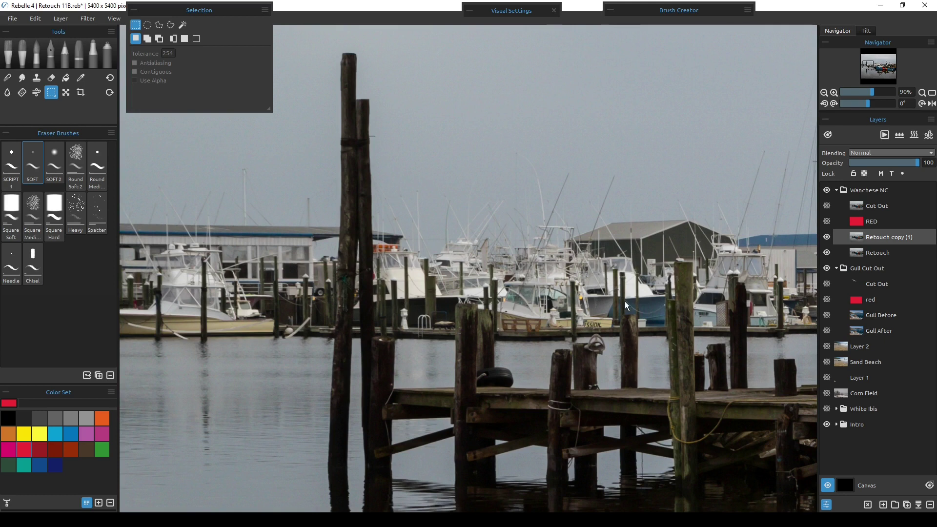
pyautogui.moveTo(655, 223); pyautogui.dragTo(305, 255)
pyautogui.moveTo(589, 220); pyautogui.dragTo(340, 216)
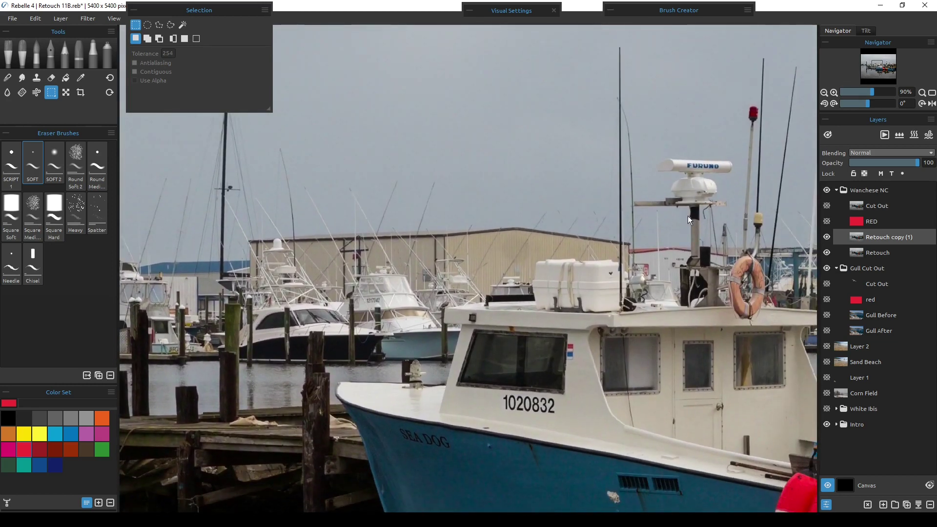
pyautogui.moveTo(679, 244); pyautogui.dragTo(374, 239)
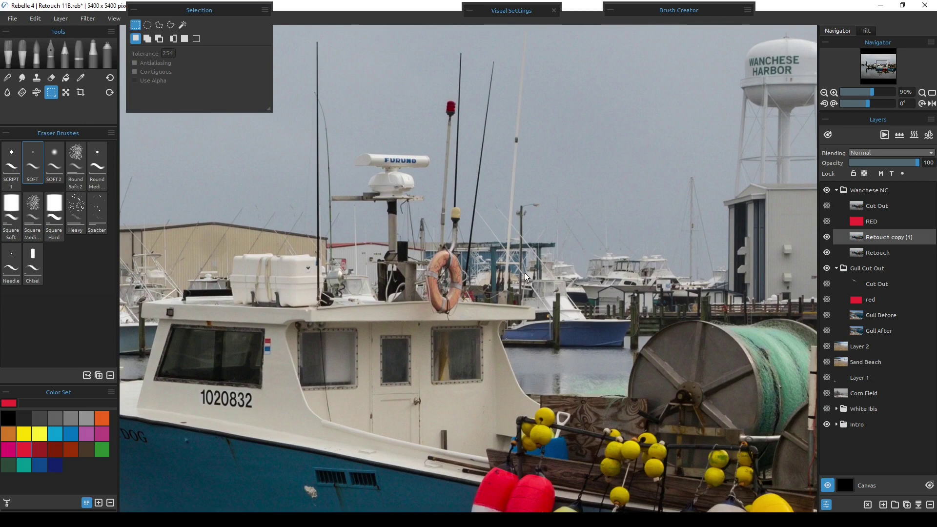
pyautogui.hotkey('ctrl', '0')
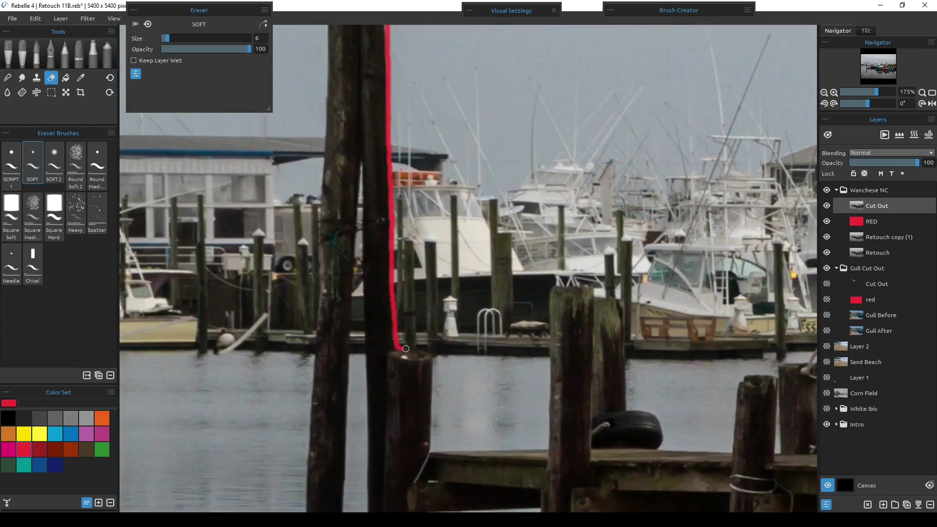
# On the Cut Out layer, erase a thin outline with the SOFT eraser at size 6 around the pilings, dock, cabin roof and radar mount
pyautogui.moveTo(229, 254); pyautogui.dragTo(430, 254)
pyautogui.moveTo(427, 88); pyautogui.dragTo(427, 192)
pyautogui.moveTo(244, 43)
pyautogui.mouseDown()
pyautogui.moveTo(429, 308)
pyautogui.moveTo(563, 197)
pyautogui.mouseUp()
pyautogui.moveTo(361, 252)
pyautogui.mouseDown()
pyautogui.moveTo(471, 227)
pyautogui.moveTo(517, 278)
pyautogui.mouseUp()
pyautogui.moveTo(504, 274); pyautogui.dragTo(578, 381)
pyautogui.moveTo(572, 140); pyautogui.dragTo(579, 378)
pyautogui.moveTo(575, 139); pyautogui.dragTo(640, 383)
pyautogui.moveTo(727, 86); pyautogui.dragTo(739, 384)
pyautogui.moveTo(456, 74)
pyautogui.mouseDown()
pyautogui.moveTo(523, 136)
pyautogui.moveTo(529, 437)
pyautogui.mouseUp()
pyautogui.moveTo(561, 244); pyautogui.dragTo(626, 310)
pyautogui.moveTo(539, 187); pyautogui.dragTo(516, 349)
pyautogui.moveTo(539, 187); pyautogui.dragTo(580, 462)
pyautogui.moveTo(488, 371); pyautogui.dragTo(656, 372)
pyautogui.moveTo(305, 210); pyautogui.dragTo(376, 29)
pyautogui.moveTo(266, 425); pyautogui.dragTo(310, 63)
pyautogui.moveTo(336, 161); pyautogui.dragTo(542, 404)
pyautogui.moveTo(542, 404)
pyautogui.mouseDown()
pyautogui.moveTo(616, 258)
pyautogui.moveTo(675, 403)
pyautogui.mouseUp()
pyautogui.moveTo(683, 293); pyautogui.dragTo(378, 284)
pyautogui.moveTo(425, 314); pyautogui.dragTo(651, 293)
pyautogui.moveTo(635, 269); pyautogui.dragTo(457, 331)
pyautogui.moveTo(576, 195); pyautogui.dragTo(231, 401)
pyautogui.moveTo(181, 373); pyautogui.dragTo(318, 309)
pyautogui.moveTo(391, 244); pyautogui.dragTo(234, 359)
pyautogui.moveTo(322, 418)
pyautogui.mouseDown()
pyautogui.moveTo(435, 278)
pyautogui.moveTo(602, 35)
pyautogui.mouseUp()
pyautogui.moveTo(561, 64); pyautogui.dragTo(379, 488)
pyautogui.moveTo(419, 362); pyautogui.dragTo(419, 88)
pyautogui.moveTo(428, 37); pyautogui.dragTo(433, 390)
pyautogui.moveTo(439, 415)
pyautogui.mouseDown()
pyautogui.moveTo(429, 126)
pyautogui.moveTo(428, 472)
pyautogui.mouseUp()
pyautogui.moveTo(464, 415); pyautogui.dragTo(352, 256)
pyautogui.moveTo(317, 312); pyautogui.dragTo(508, 452)
pyautogui.moveTo(503, 337); pyautogui.dragTo(511, 454)
pyautogui.moveTo(519, 358); pyautogui.dragTo(546, 449)
pyautogui.moveTo(488, 195); pyautogui.dragTo(545, 285)
pyautogui.moveTo(599, 371); pyautogui.dragTo(491, 216)
pyautogui.moveTo(470, 293); pyautogui.dragTo(519, 358)
pyautogui.moveTo(559, 252); pyautogui.dragTo(537, 164)
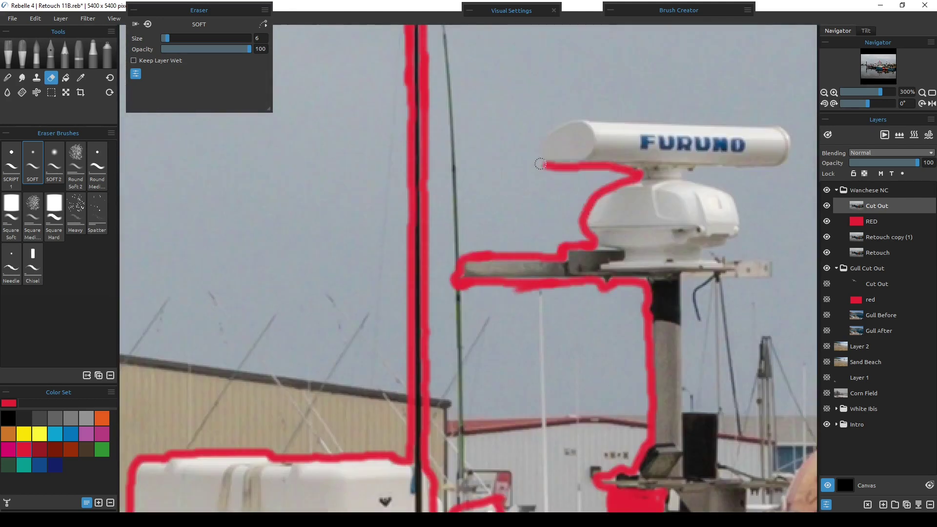
# Erase around the FURUNO radar and its bracket, and along one side of the pole carrying the red light
pyautogui.moveTo(693, 195); pyautogui.dragTo(317, 219)
pyautogui.moveTo(162, 185); pyautogui.dragTo(398, 193)
pyautogui.moveTo(307, 192); pyautogui.dragTo(332, 276)
pyautogui.moveTo(407, 193)
pyautogui.mouseDown()
pyautogui.moveTo(403, 302)
pyautogui.moveTo(310, 301)
pyautogui.mouseUp()
pyautogui.moveTo(349, 179)
pyautogui.mouseDown()
pyautogui.moveTo(350, 367)
pyautogui.moveTo(481, 341)
pyautogui.mouseUp()
pyautogui.moveTo(453, 95); pyautogui.dragTo(440, 491)
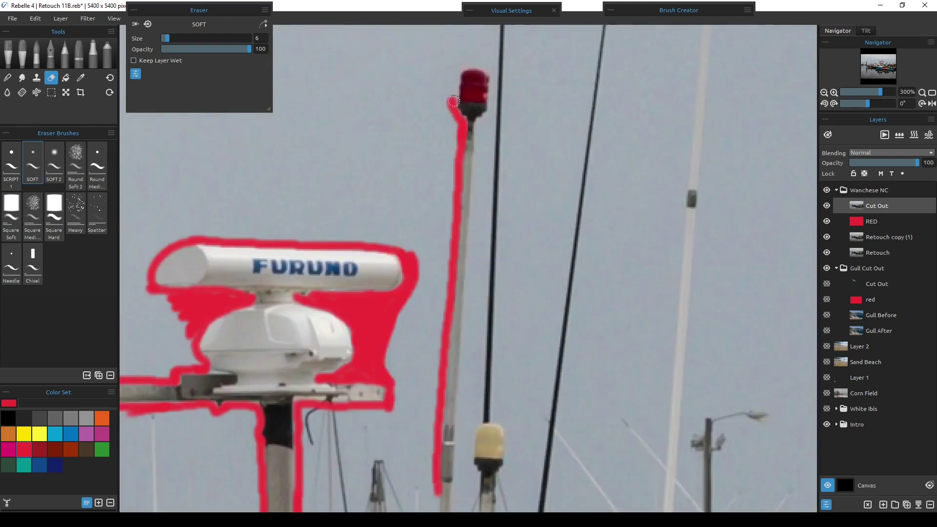
# Erase around the red light, the yellow lamp and the life ring down to the edge of the cabin roof
pyautogui.moveTo(494, 68); pyautogui.dragTo(464, 478)
pyautogui.moveTo(482, 278); pyautogui.dragTo(492, 350)
pyautogui.moveTo(461, 283)
pyautogui.mouseDown()
pyautogui.moveTo(334, 387)
pyautogui.moveTo(436, 254)
pyautogui.mouseUp()
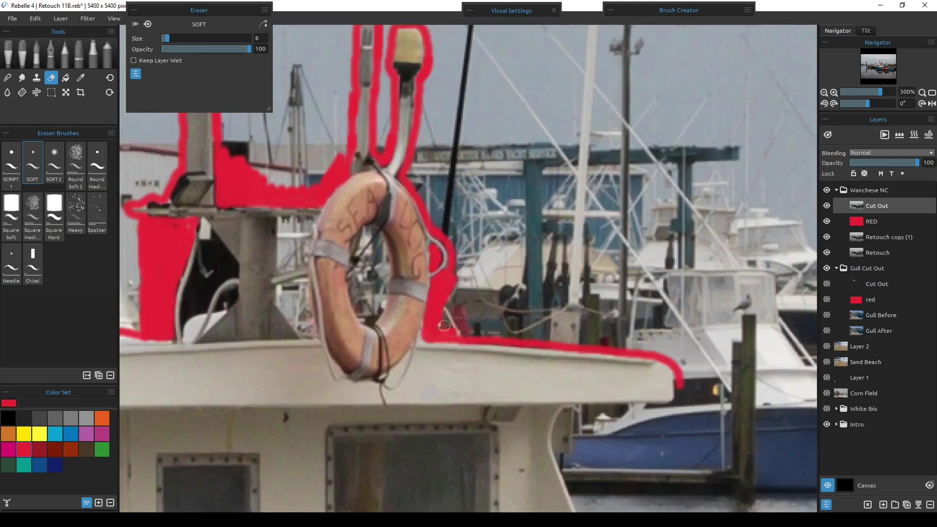
# Continue the thin erased outline around the boat and the dock, including both sides of the tall pilings down to the water
pyautogui.moveTo(295, 221); pyautogui.dragTo(368, 221)
pyautogui.moveTo(439, 342); pyautogui.dragTo(137, 200)
pyautogui.moveTo(496, 239)
pyautogui.mouseDown()
pyautogui.moveTo(350, 249)
pyautogui.moveTo(234, 427)
pyautogui.moveTo(464, 347)
pyautogui.mouseUp()
pyautogui.moveTo(521, 113)
pyautogui.mouseDown()
pyautogui.moveTo(463, 159)
pyautogui.moveTo(443, 259)
pyautogui.mouseUp()
pyautogui.moveTo(244, 379); pyautogui.dragTo(345, 503)
pyautogui.moveTo(122, 288)
pyautogui.mouseDown()
pyautogui.moveTo(213, 205)
pyautogui.moveTo(233, 217)
pyautogui.mouseUp()
pyautogui.moveTo(607, 292); pyautogui.dragTo(251, 261)
pyautogui.moveTo(251, 157); pyautogui.dragTo(332, 280)
pyautogui.moveTo(357, 410); pyautogui.dragTo(309, 174)
pyautogui.moveTo(282, 44)
pyautogui.mouseDown()
pyautogui.moveTo(353, 364)
pyautogui.moveTo(732, 236)
pyautogui.mouseUp()
pyautogui.moveTo(412, 29)
pyautogui.mouseDown()
pyautogui.moveTo(370, 281)
pyautogui.moveTo(266, 229)
pyautogui.moveTo(164, 319)
pyautogui.mouseUp()
pyautogui.moveTo(286, 141)
pyautogui.mouseDown()
pyautogui.moveTo(284, 346)
pyautogui.moveTo(416, 447)
pyautogui.mouseUp()
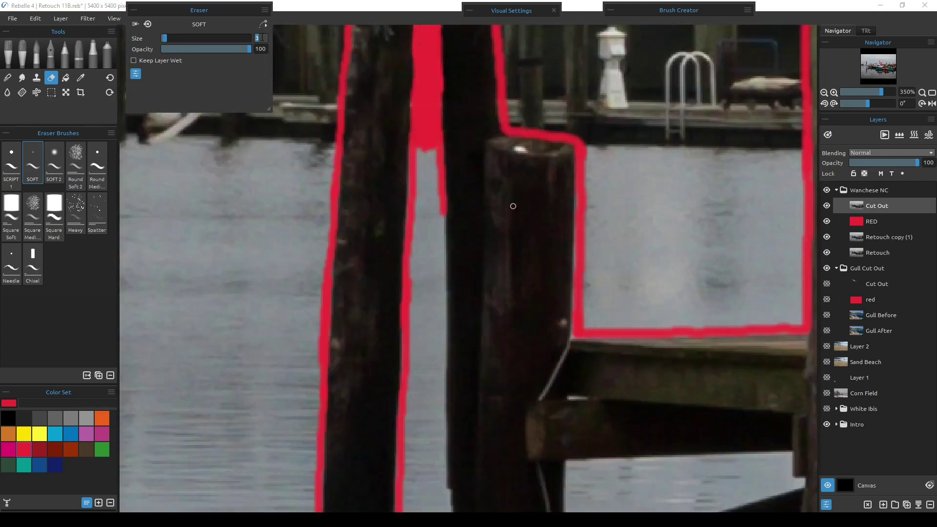
# Clear the wide background areas around the dock, pilings and sky with the SCRIPT 1 eraser, using sizes from 16 up to 74
pyautogui.click(12, 161)
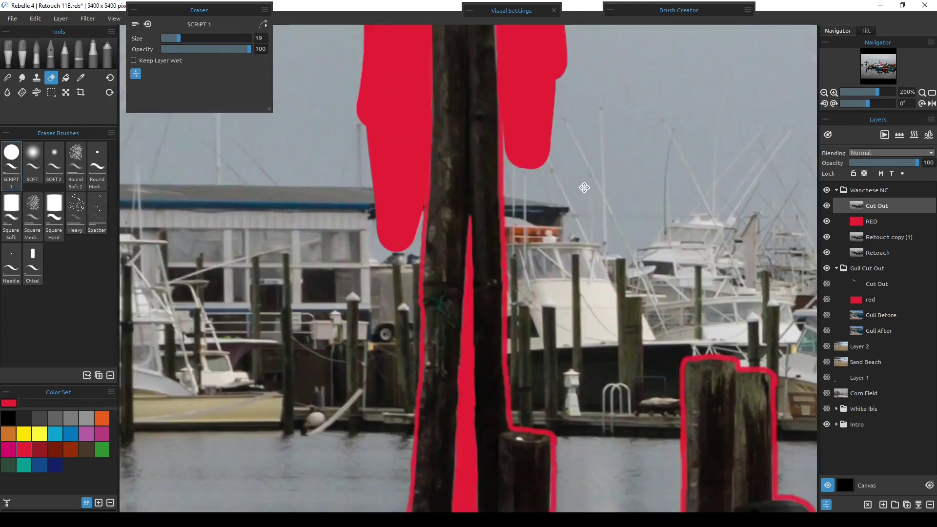
pyautogui.moveTo(584, 188)
pyautogui.mouseDown()
pyautogui.moveTo(433, 342)
pyautogui.moveTo(592, 309)
pyautogui.moveTo(711, 252)
pyautogui.moveTo(574, 352)
pyautogui.moveTo(296, 295)
pyautogui.moveTo(373, 224)
pyautogui.moveTo(368, 441)
pyautogui.moveTo(465, 257)
pyautogui.moveTo(479, 324)
pyautogui.moveTo(577, 126)
pyautogui.moveTo(460, 334)
pyautogui.moveTo(480, 391)
pyautogui.mouseUp()
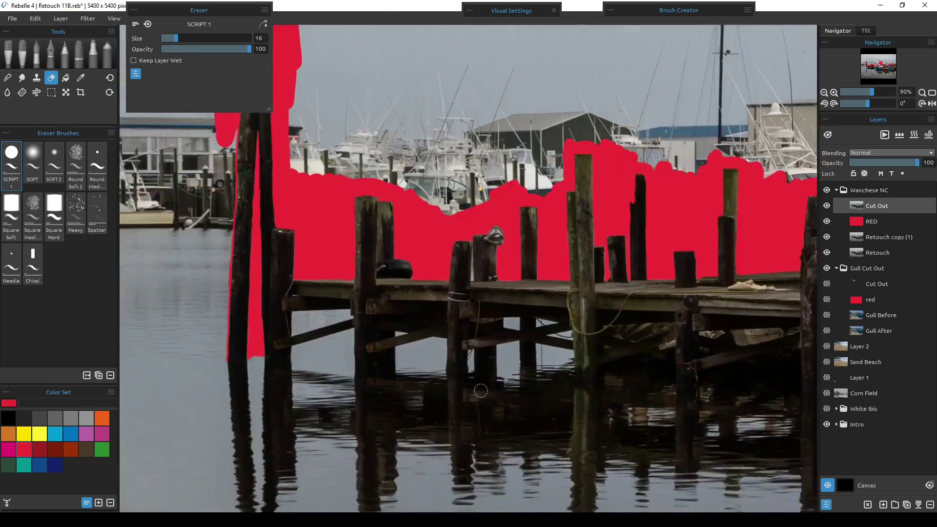
pyautogui.scroll(5, 481, 391)
pyautogui.moveTo(442, 276)
pyautogui.mouseDown()
pyautogui.moveTo(361, 293)
pyautogui.moveTo(440, 87)
pyautogui.moveTo(385, 278)
pyautogui.moveTo(345, 266)
pyautogui.moveTo(534, 347)
pyautogui.moveTo(566, 189)
pyautogui.mouseUp()
pyautogui.click(32, 163)
pyautogui.click(11, 164)
pyautogui.scroll(-5, 488, 293)
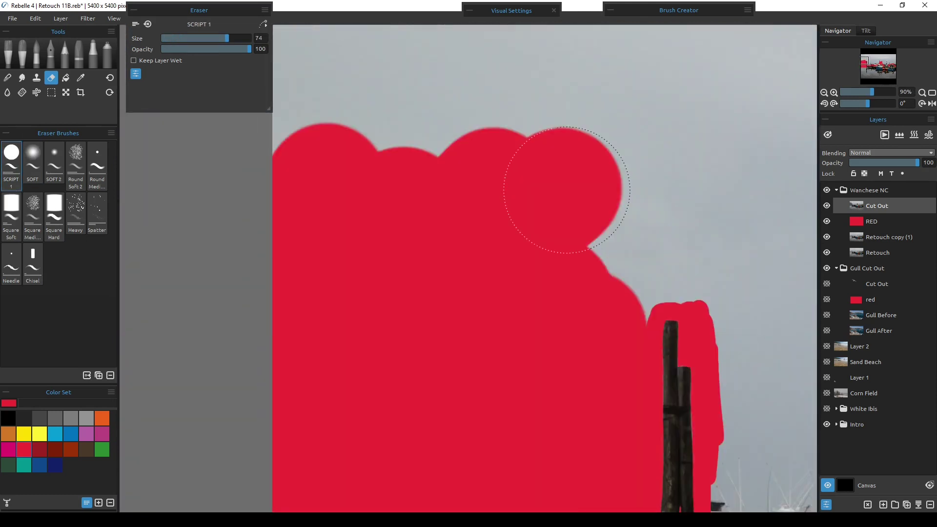
pyautogui.scroll(-5, 488, 293)
# Apply the Magic Wand at tolerance 254 to the sky area, and check the cut-out with the RED layer hidden and shown
pyautogui.click(52, 92)
pyautogui.click(477, 151)
pyautogui.click(827, 221)
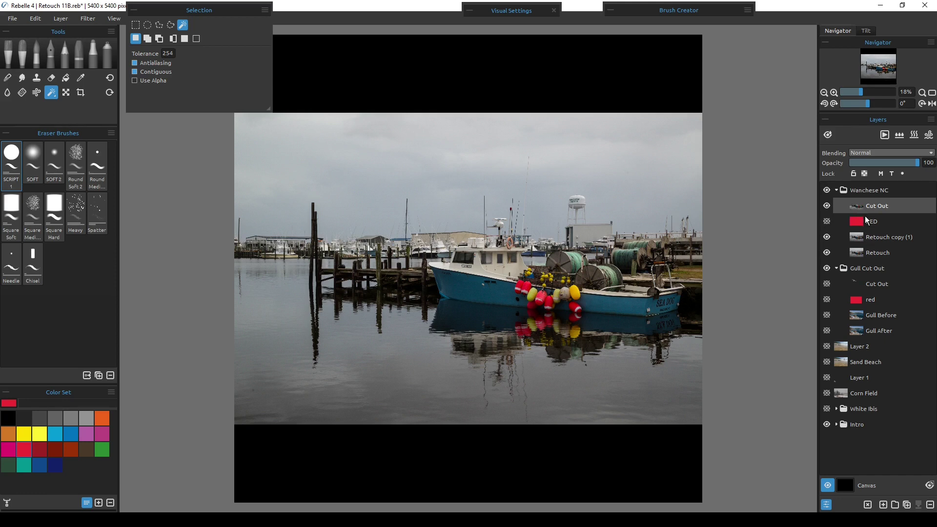
pyautogui.click(827, 221)
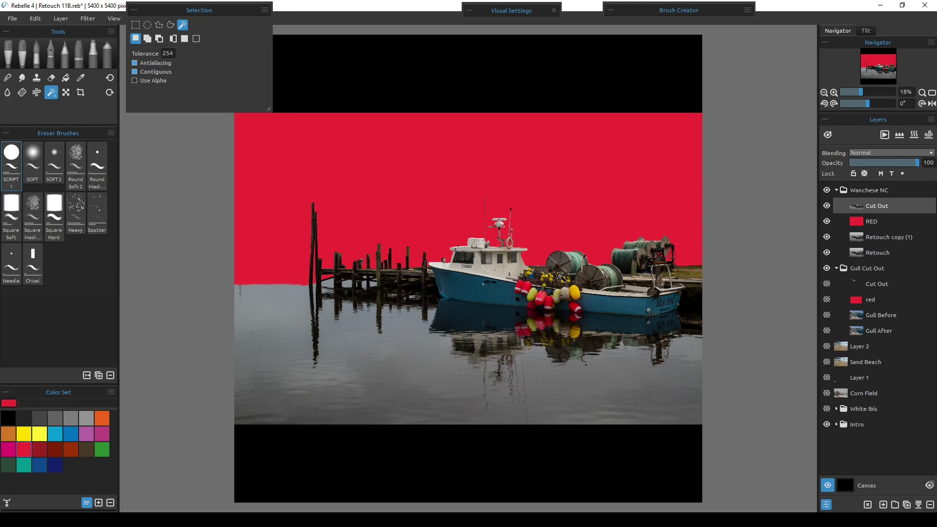
# Hide the RED layer and clone sky over the water tower, warehouse and background on Retouch copy (1) with the SOFT 1 clone brush
pyautogui.click(827, 222)
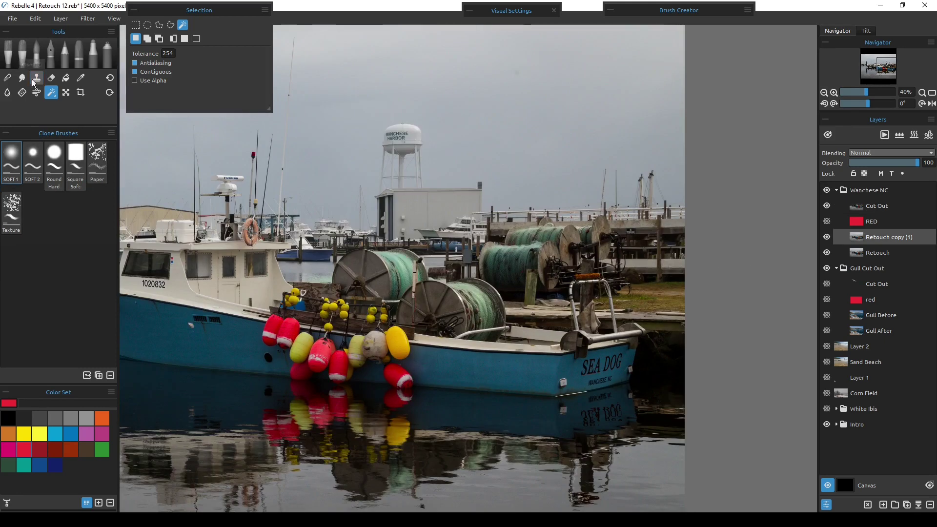
pyautogui.click(36, 77)
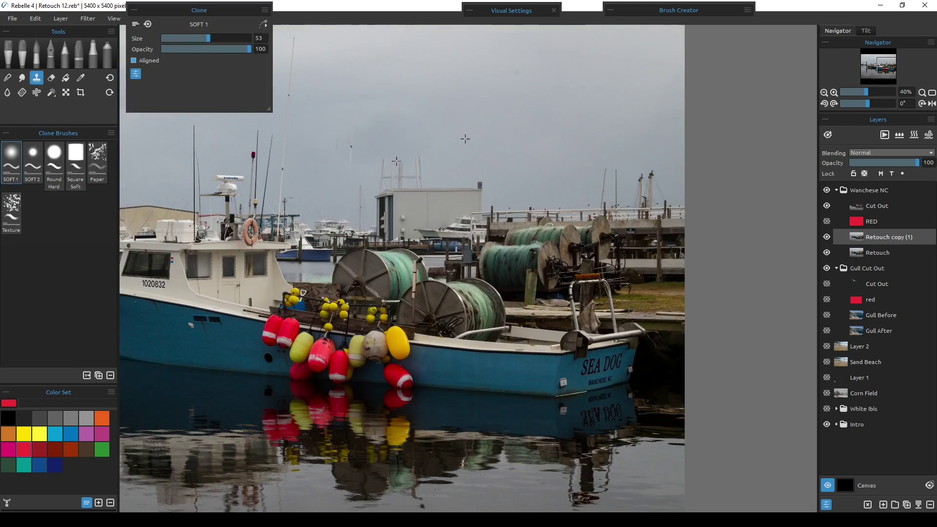
pyautogui.moveTo(439, 234); pyautogui.dragTo(377, 225)
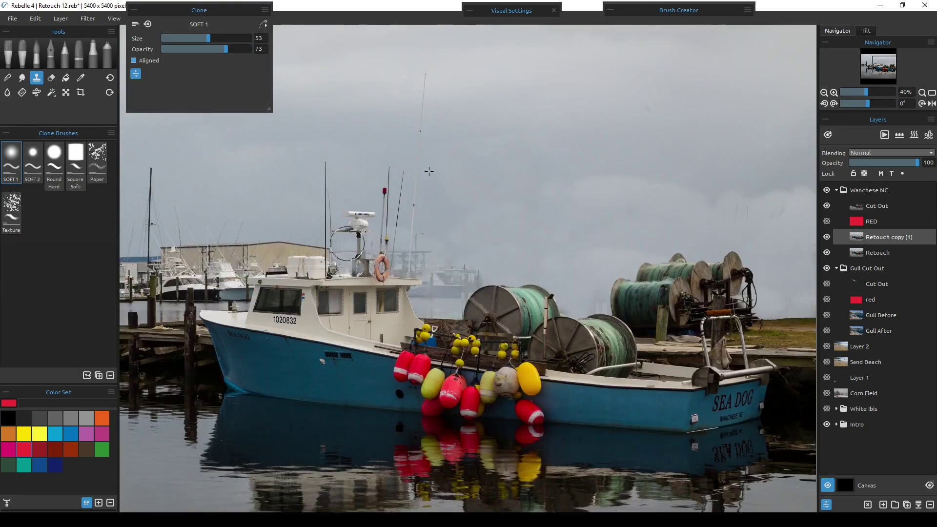
# Clone sky over the distant marina boats and buildings behind the cabin, dock and tall pilings, with size 76 and opacity 88
pyautogui.moveTo(405, 244)
pyautogui.mouseDown()
pyautogui.moveTo(508, 146)
pyautogui.moveTo(387, 249)
pyautogui.mouseUp()
pyautogui.moveTo(292, 264); pyautogui.dragTo(163, 240)
pyautogui.moveTo(164, 241); pyautogui.dragTo(307, 223)
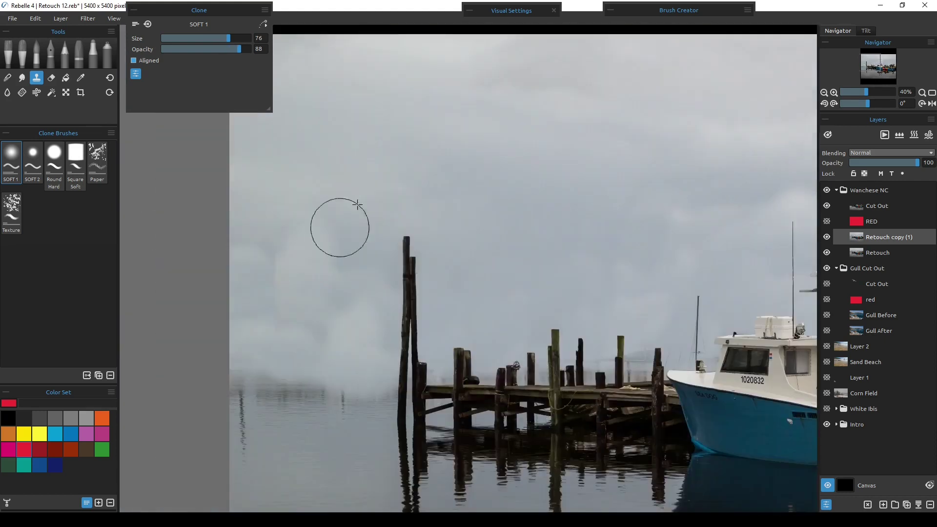
pyautogui.moveTo(339, 224); pyautogui.dragTo(274, 293)
# Clone over the far shoreline and leftover reflections beside the tall pilings at size 33, and blend the horizon at opacity 9
pyautogui.moveTo(211, 49); pyautogui.dragTo(187, 49)
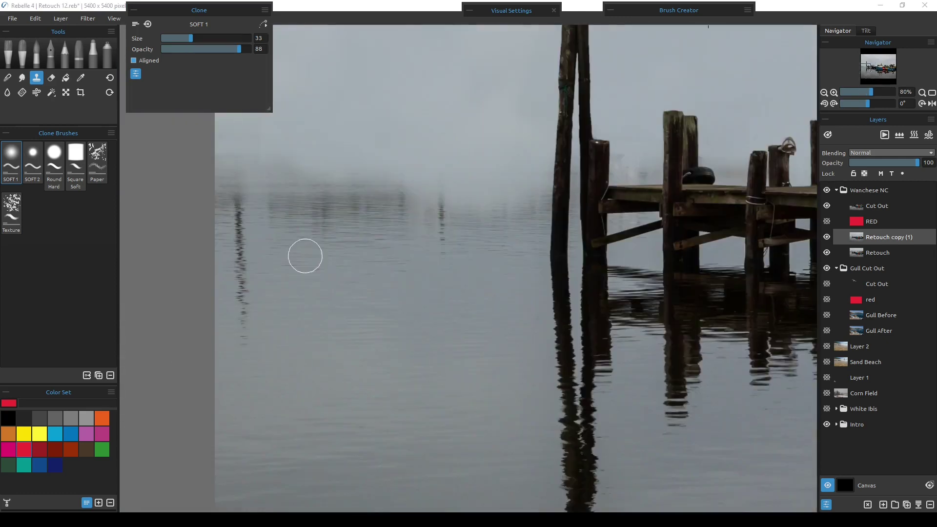
pyautogui.moveTo(303, 255)
pyautogui.mouseDown()
pyautogui.moveTo(377, 212)
pyautogui.moveTo(408, 214)
pyautogui.mouseUp()
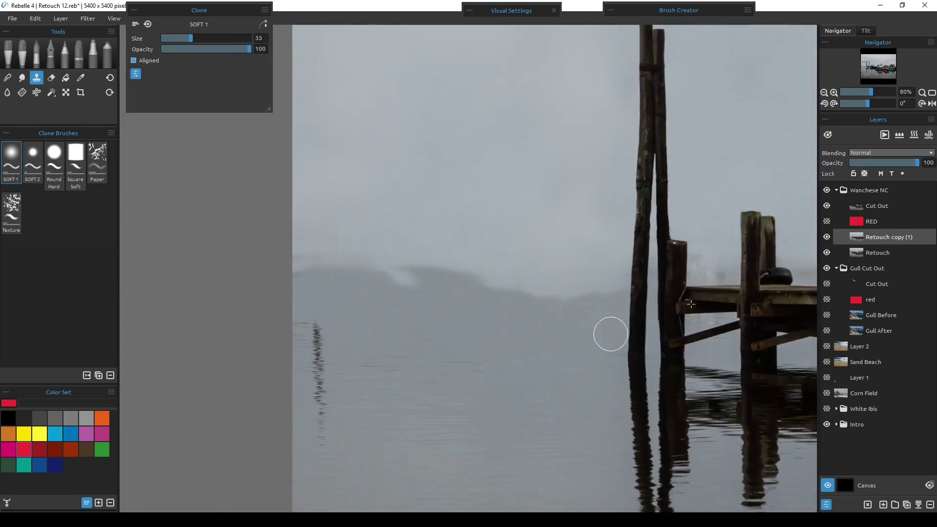
pyautogui.moveTo(608, 333); pyautogui.dragTo(285, 255)
pyautogui.moveTo(249, 49); pyautogui.dragTo(179, 49)
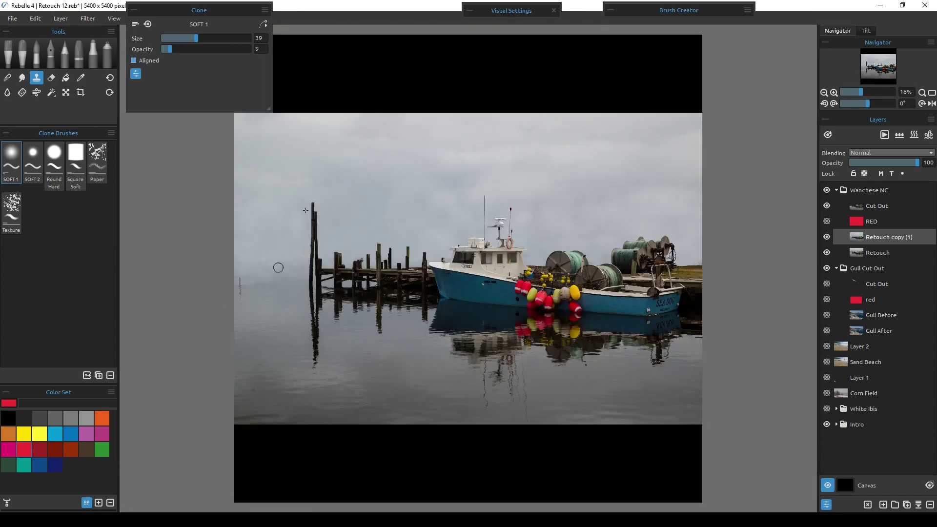
pyautogui.moveTo(196, 39); pyautogui.dragTo(230, 38)
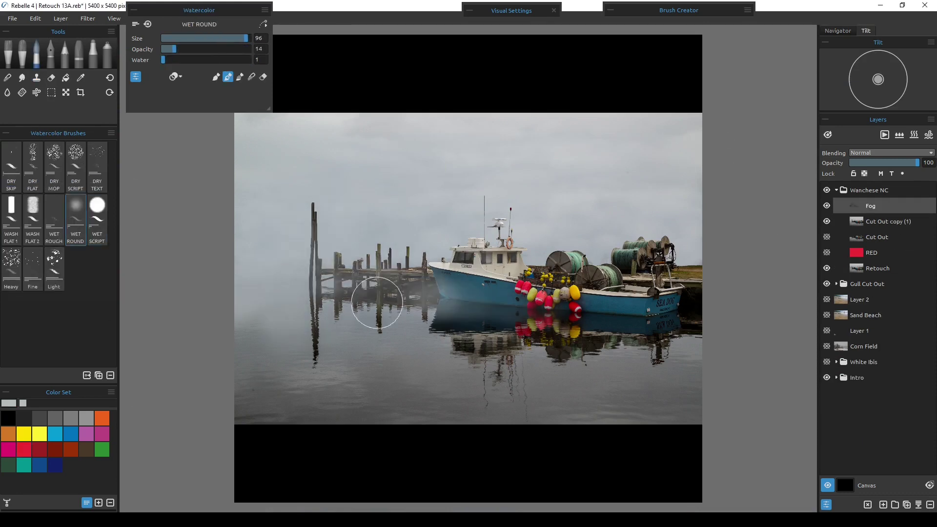
# Paint soft fog over the dock, boat and water on the Fog layer with the WET ROUND watercolor brush at size 96, opacity 9
pyautogui.moveTo(376, 310)
pyautogui.mouseDown()
pyautogui.moveTo(684, 253)
pyautogui.moveTo(600, 396)
pyautogui.moveTo(446, 206)
pyautogui.moveTo(477, 268)
pyautogui.mouseUp()
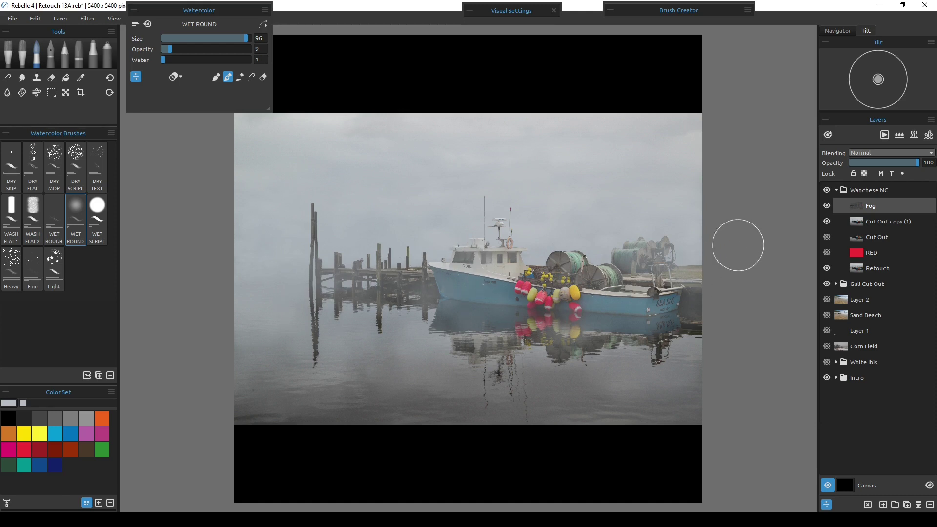
# Compare the original Retouch layer, the cleaned Cut Out copy (1) and the Fog layer by toggling their visibility
pyautogui.click(827, 206)
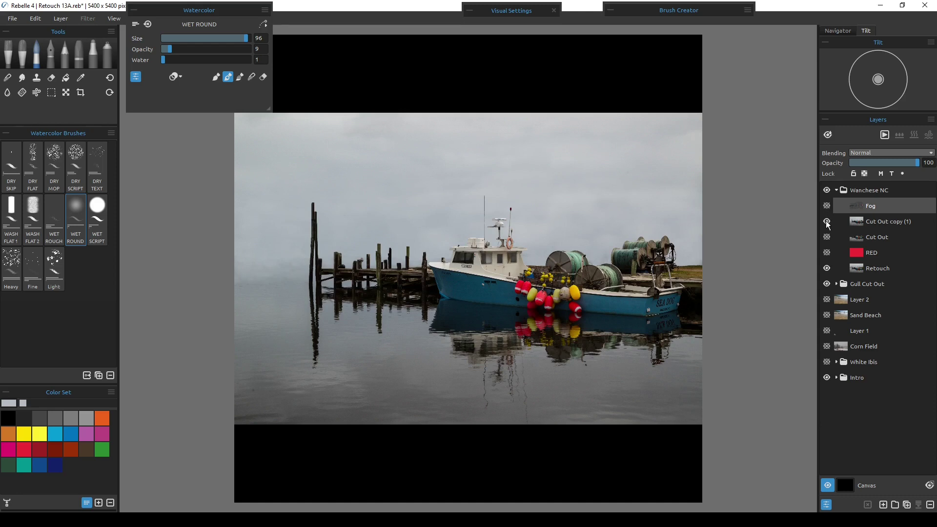
pyautogui.click(826, 221)
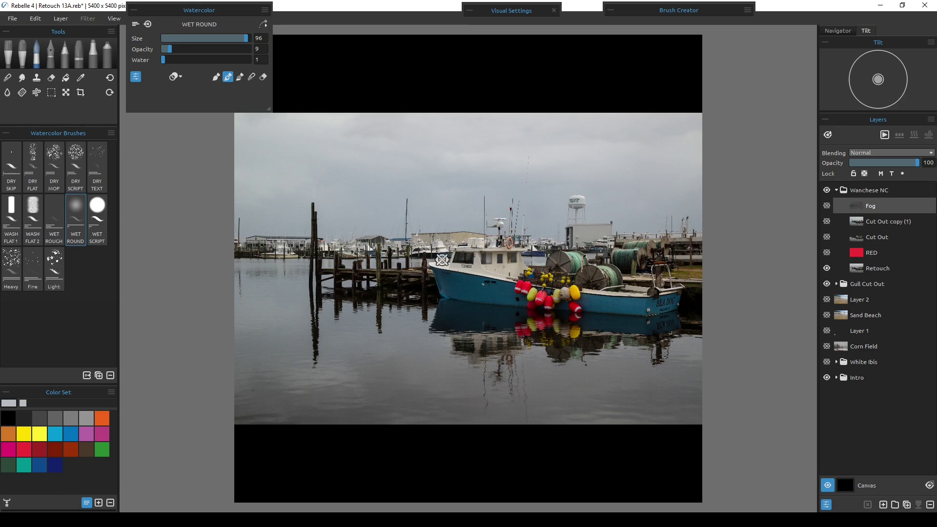
pyautogui.click(827, 221)
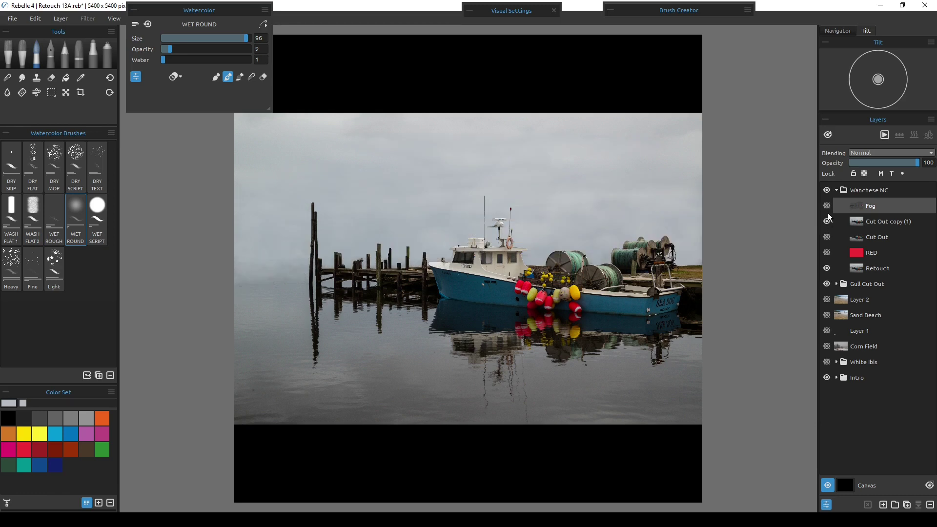
pyautogui.click(827, 206)
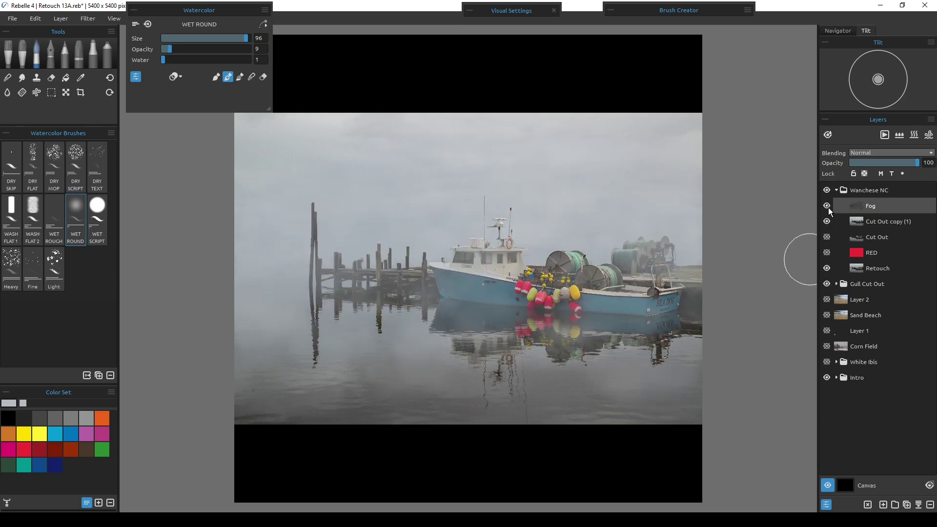